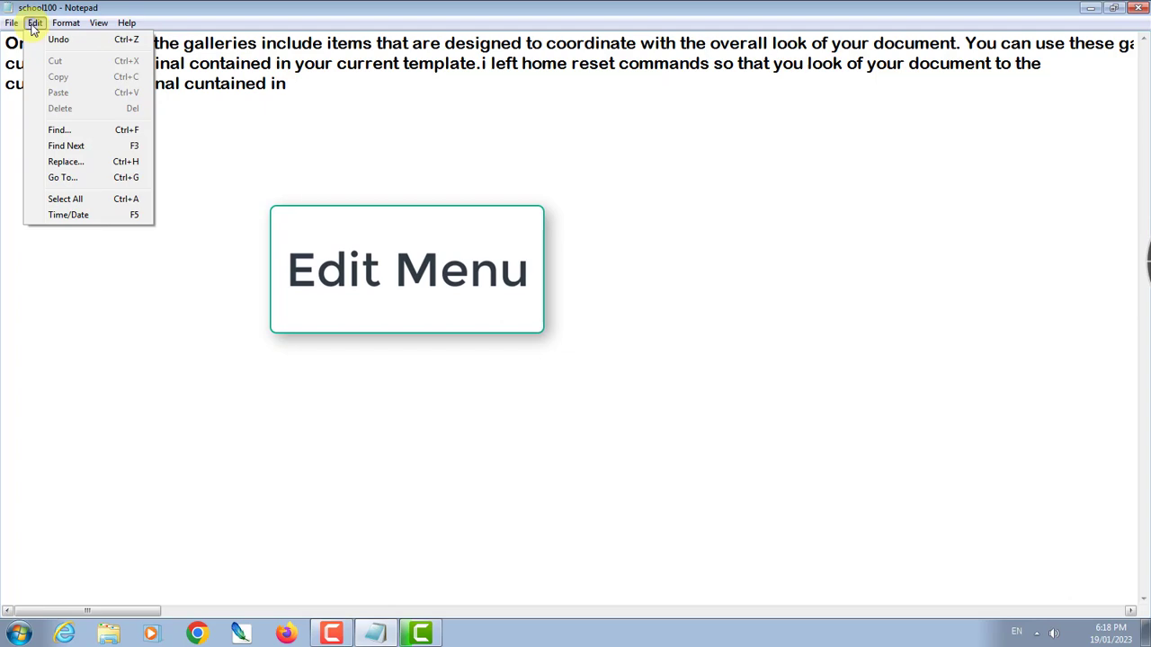
Add "your current" after "cuntained in" at the end of the third line
left_click(34, 23)
left_click(34, 23)
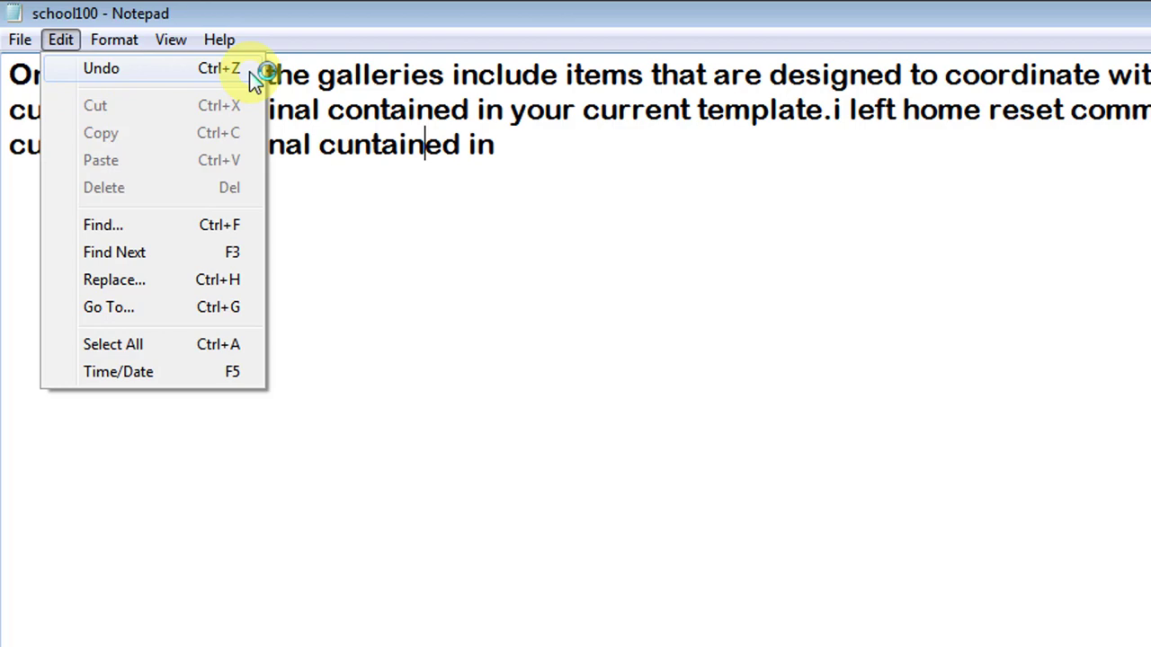
left_click(513, 151)
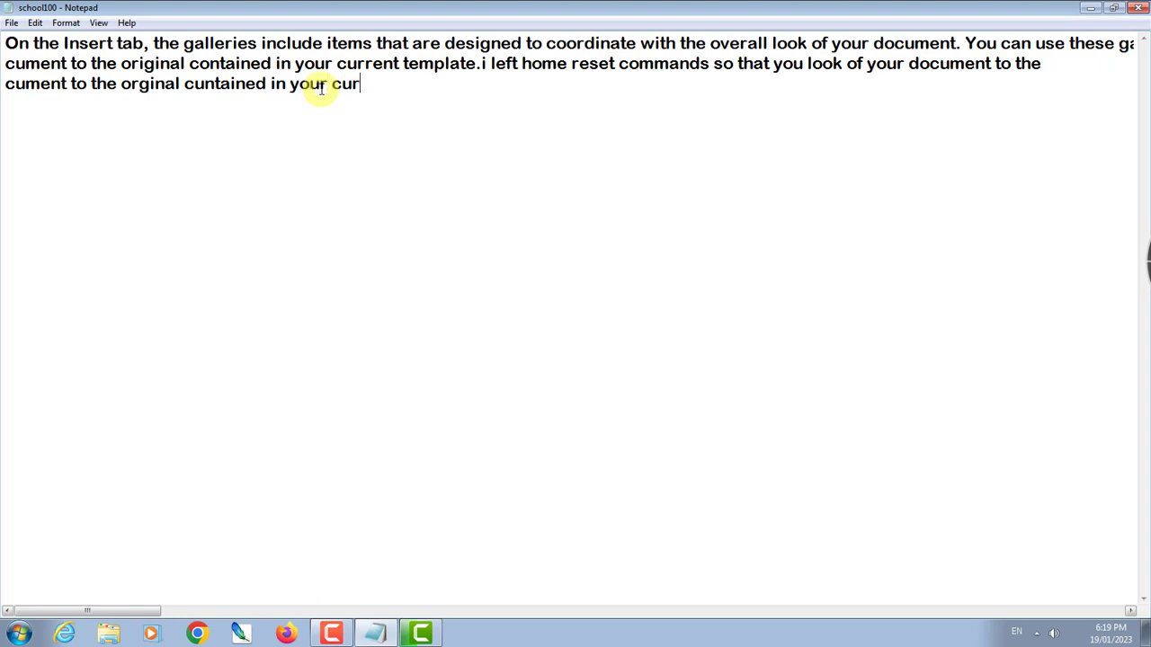
type("your current")
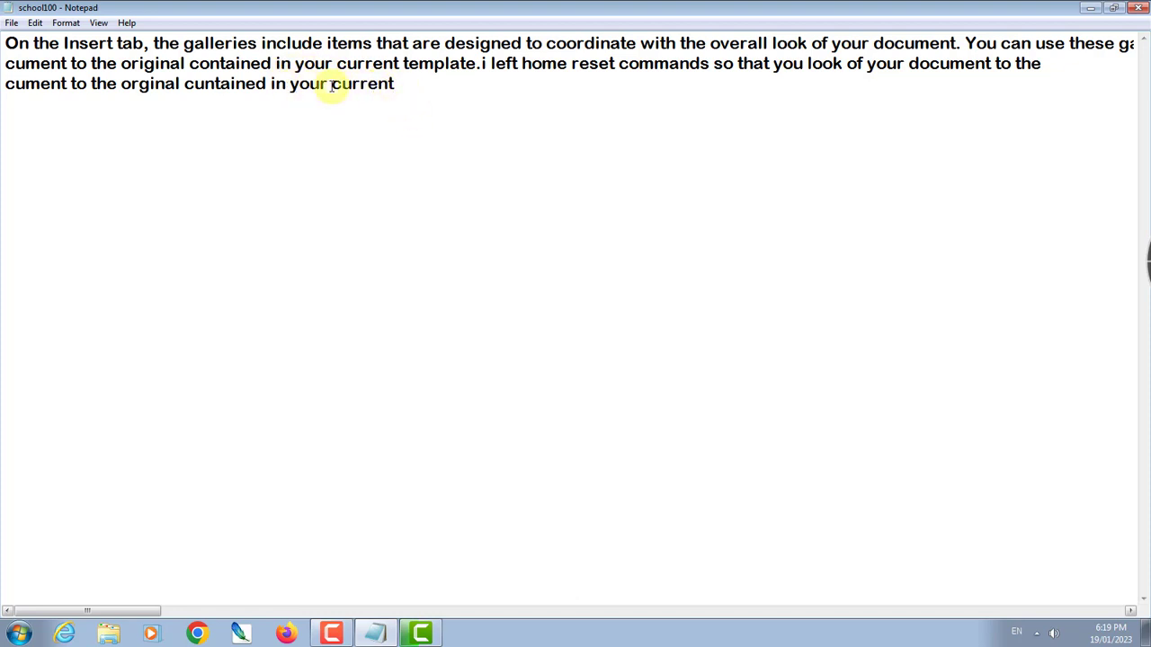
Undo the last text entry in the document
left_click(34, 23)
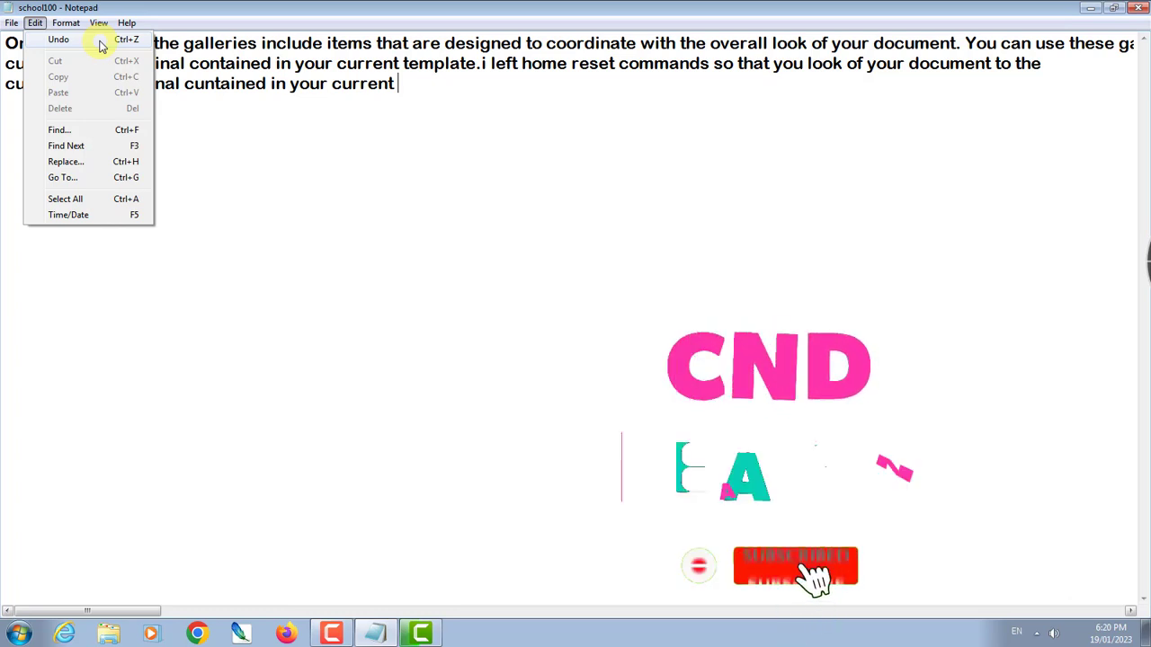
left_click(57, 40)
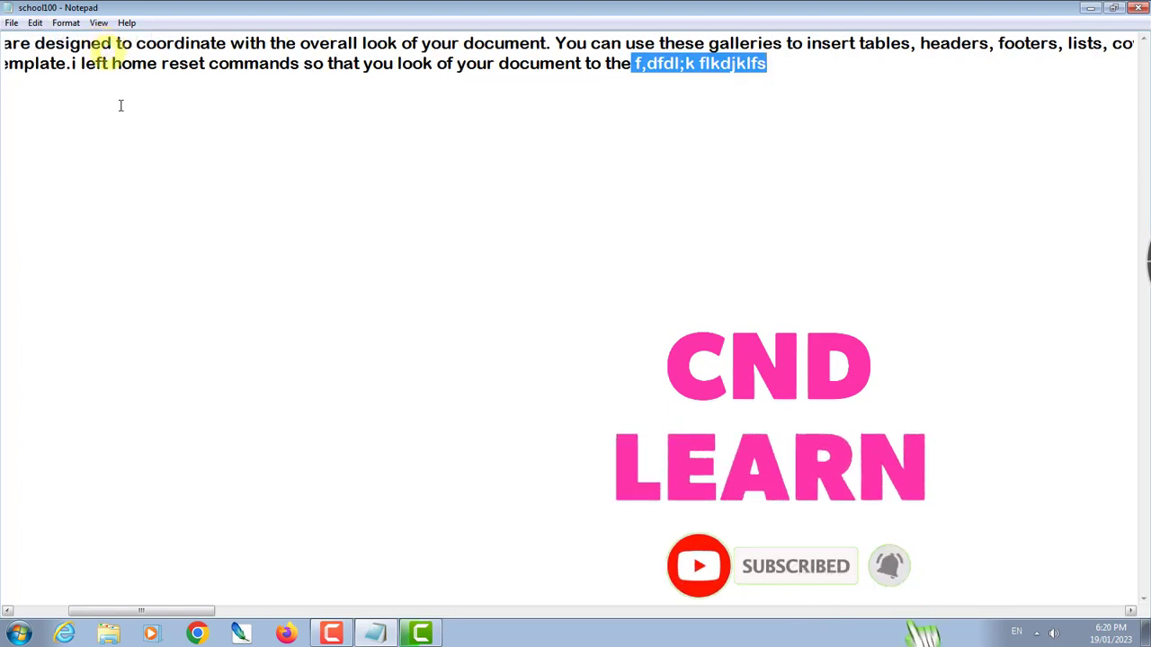
Delete the highlighted nonsense text "f,dfdl;k flkdjklfs" at the end of the second line and start a new line
scroll(455, 188, "left", 5)
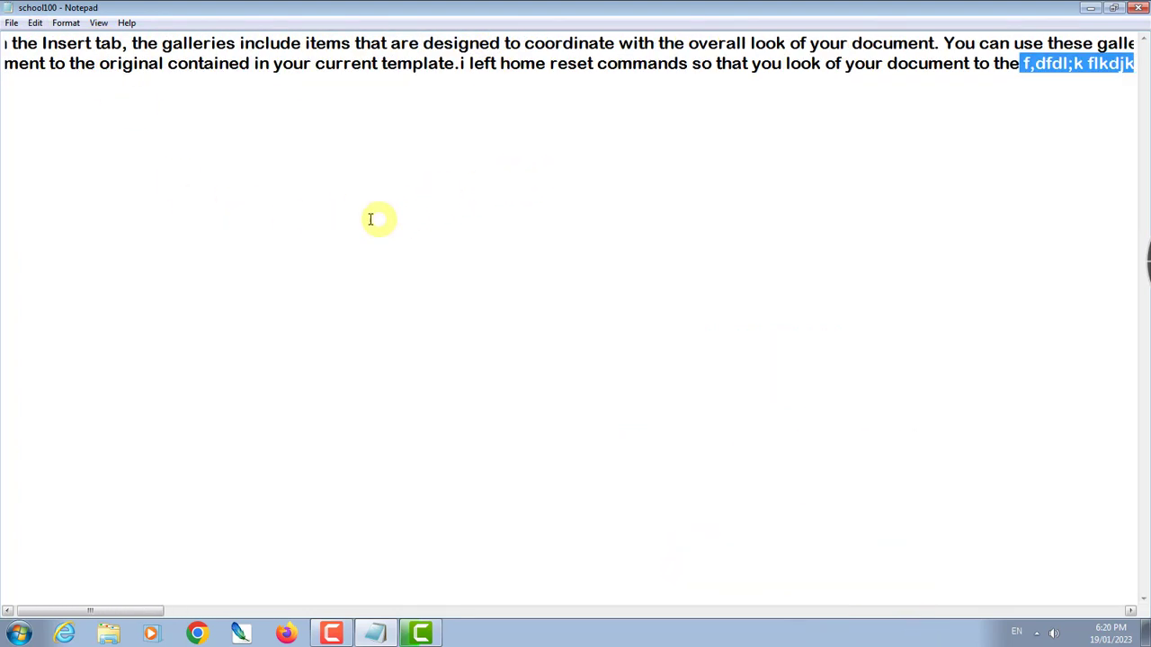
scroll(297, 216, "right", 3)
scroll(324, 222, "left", 1)
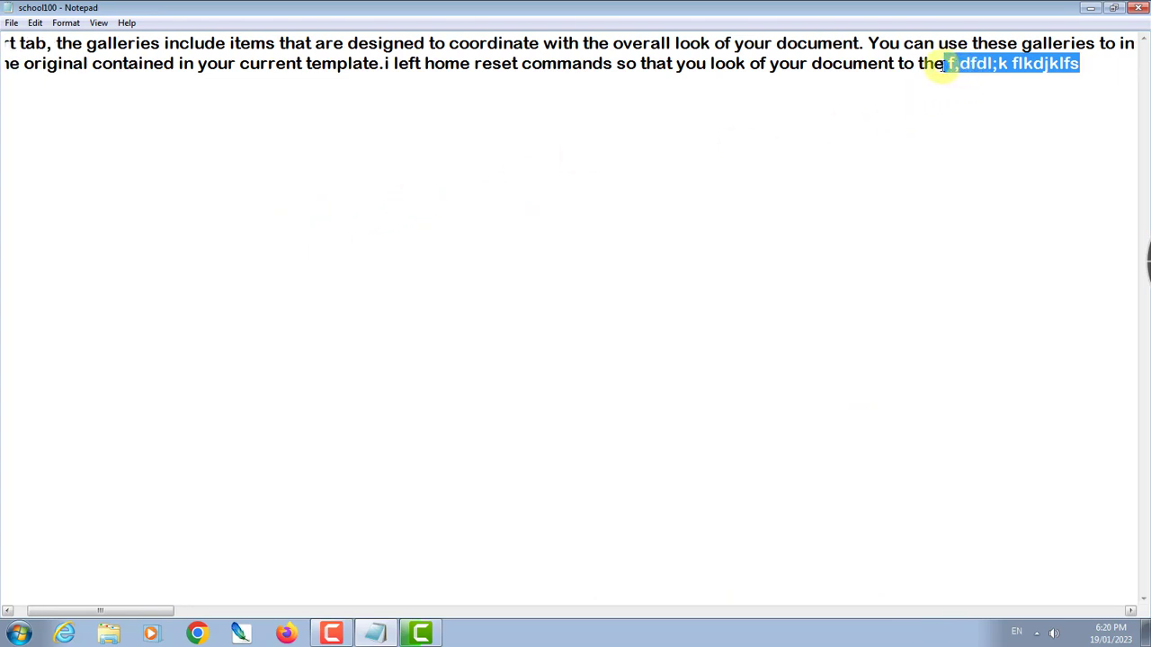
key("Delete")
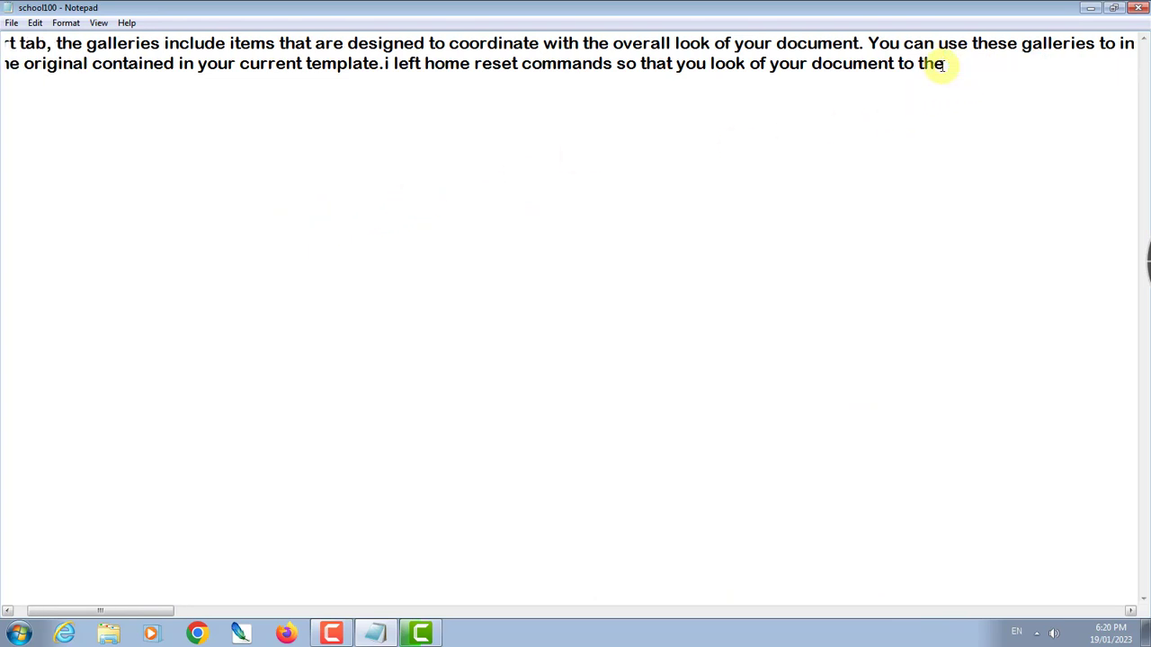
key("Return")
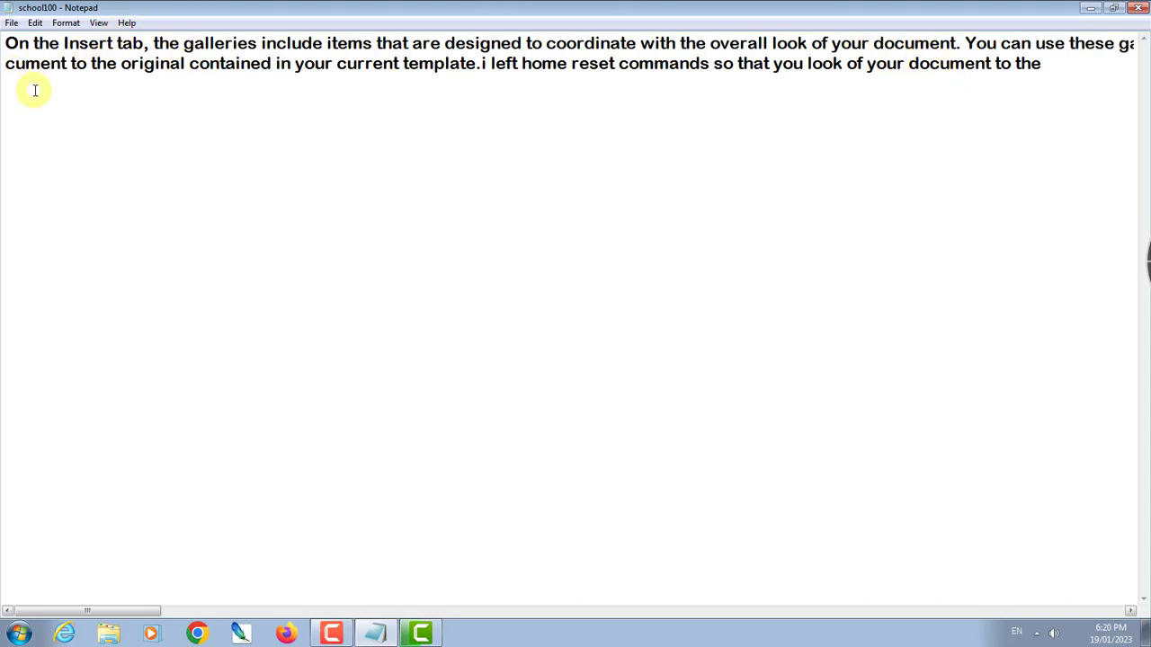
Cut "document to the" from the end of the second line and paste it back in the same place
left_click(35, 22)
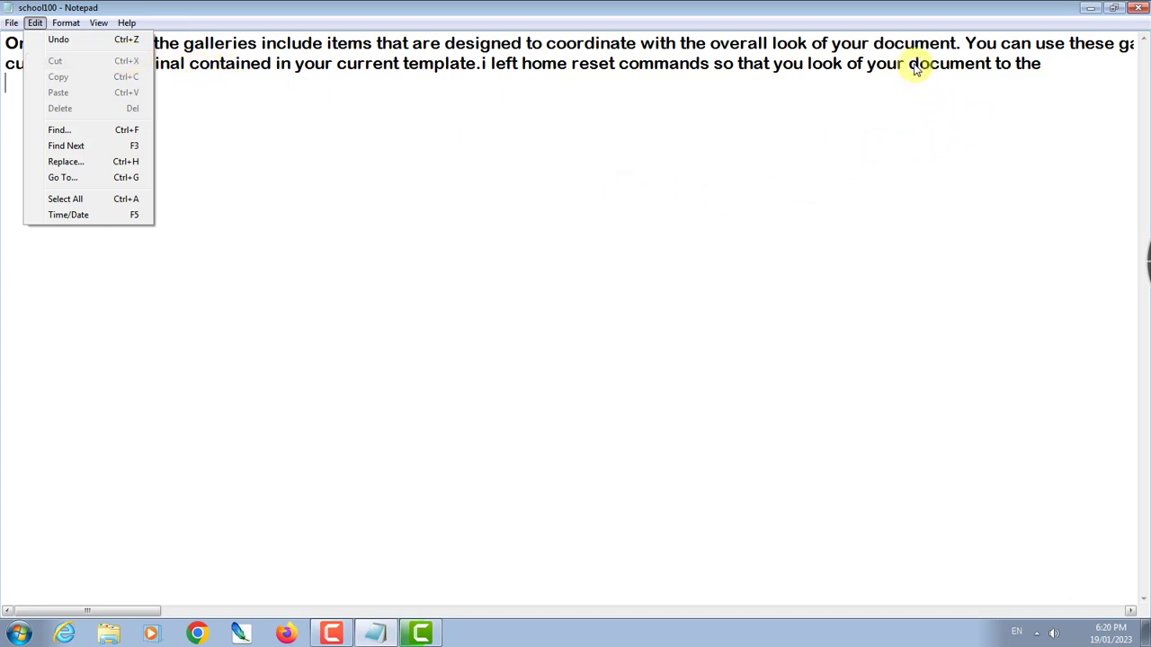
left_click(1043, 63)
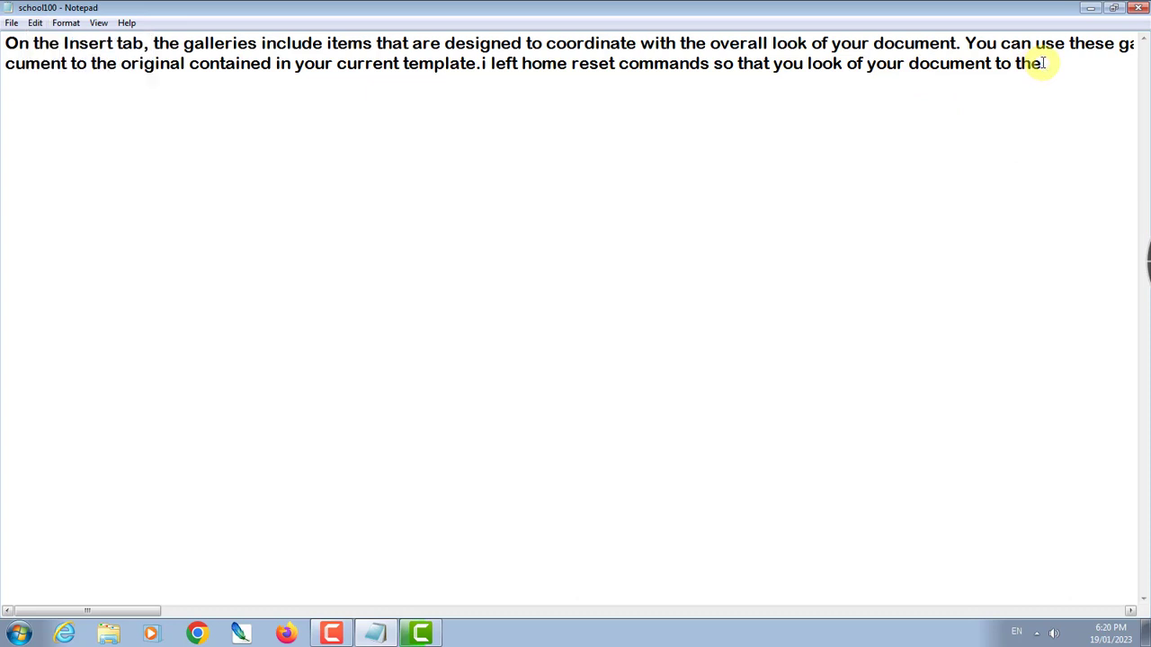
left_click_drag(1043, 63, 908, 63)
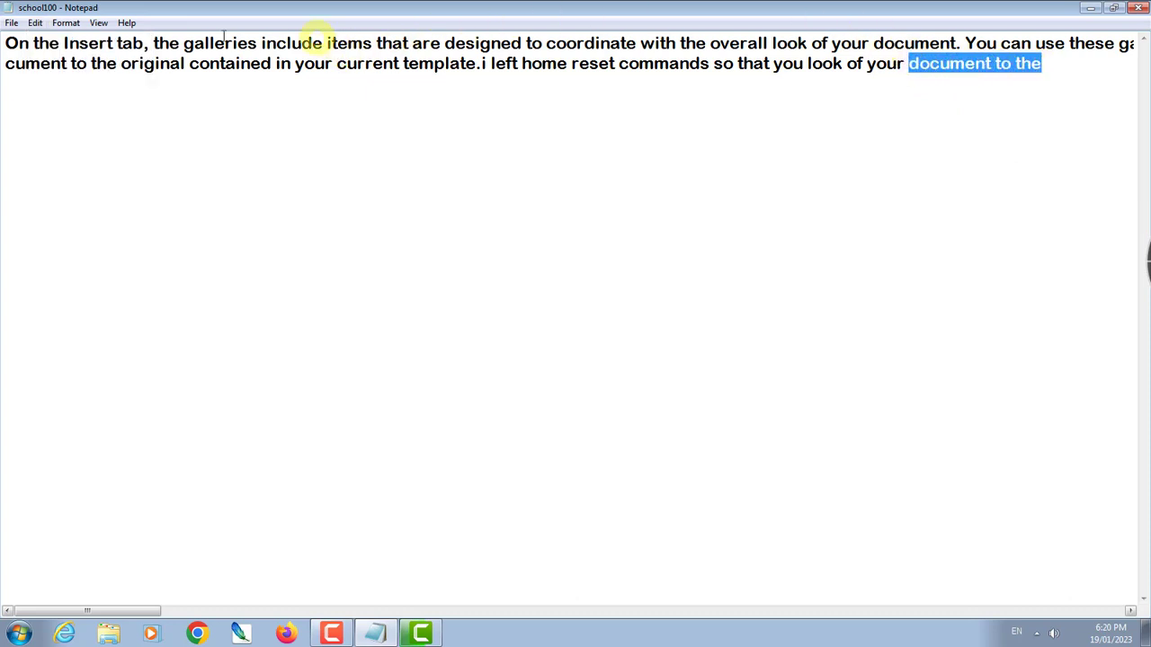
left_click(35, 23)
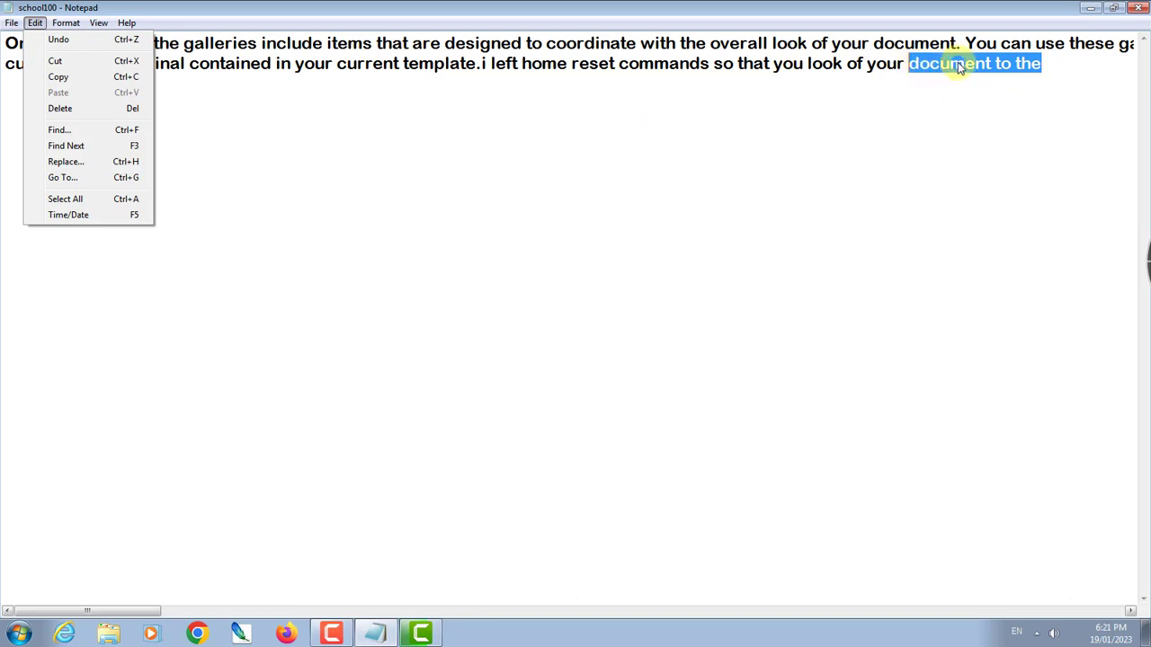
left_click(105, 61)
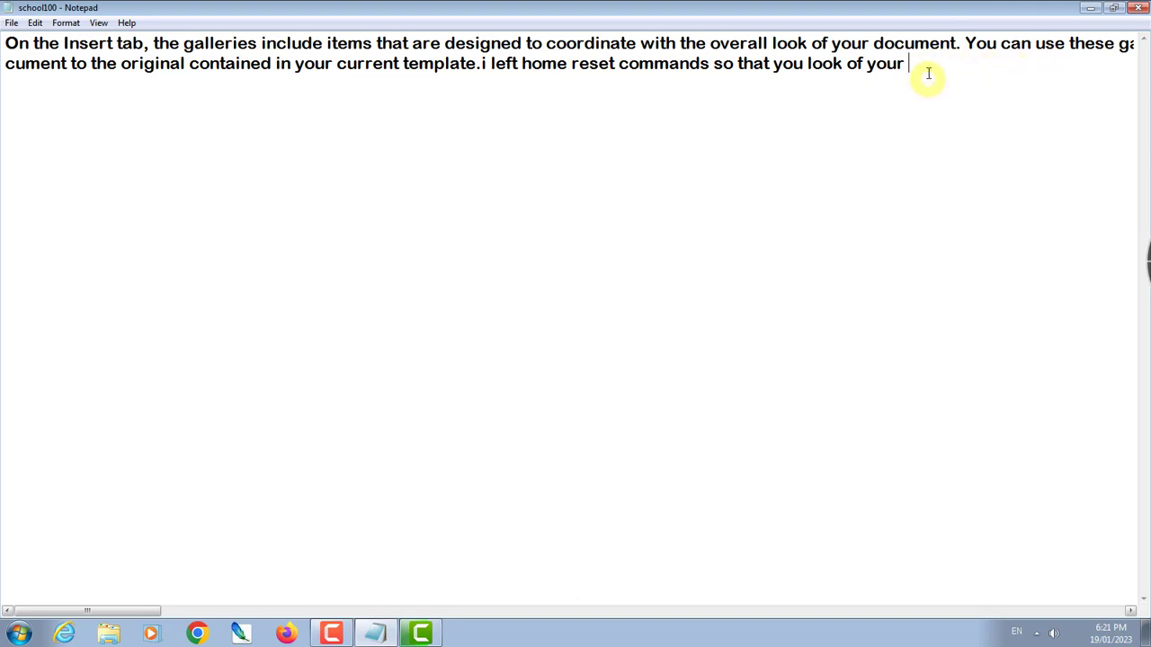
left_click(34, 23)
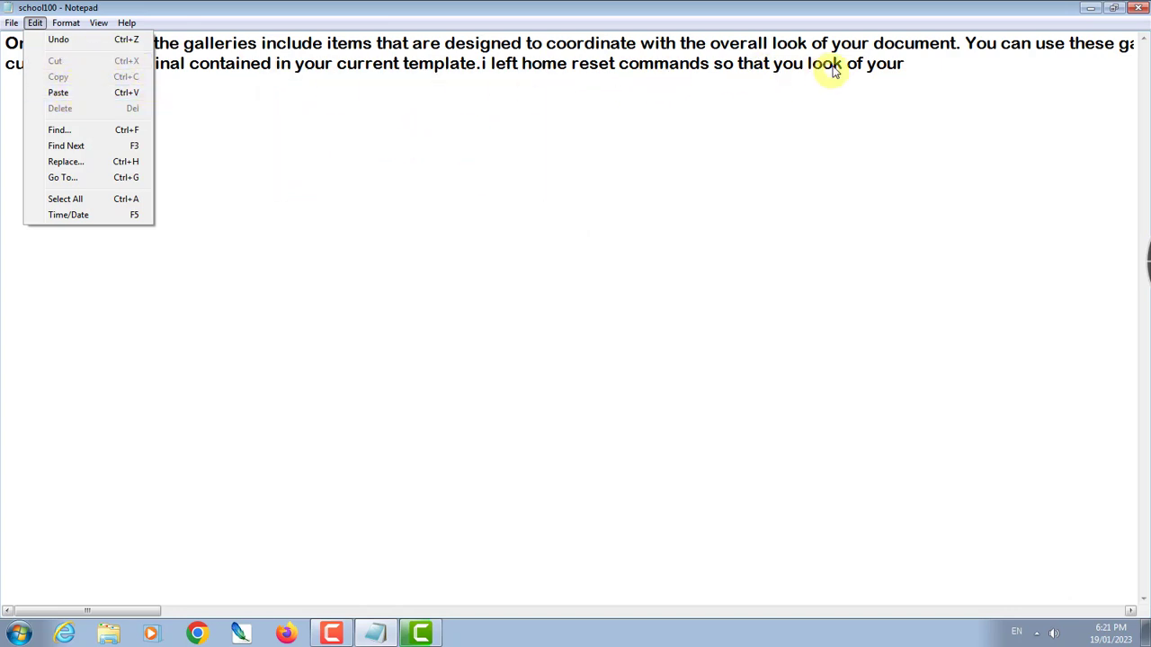
left_click(101, 97)
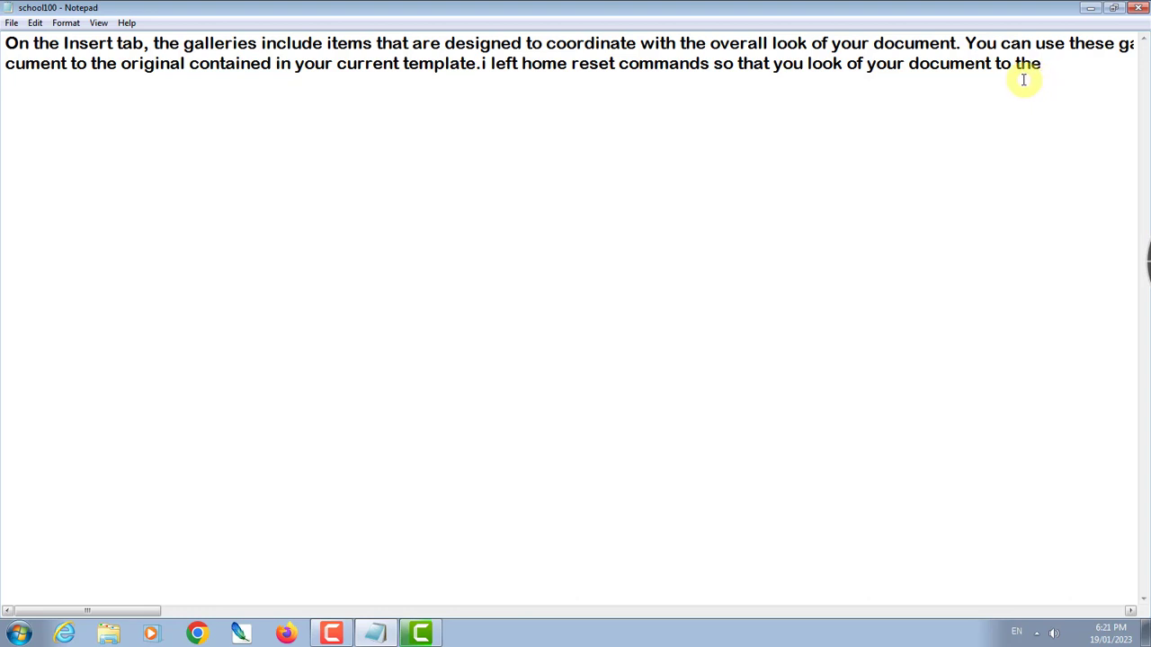
Paste "document to the" twice on the third line and start a new line below it
key("ctrl")
key("ctrl+v")
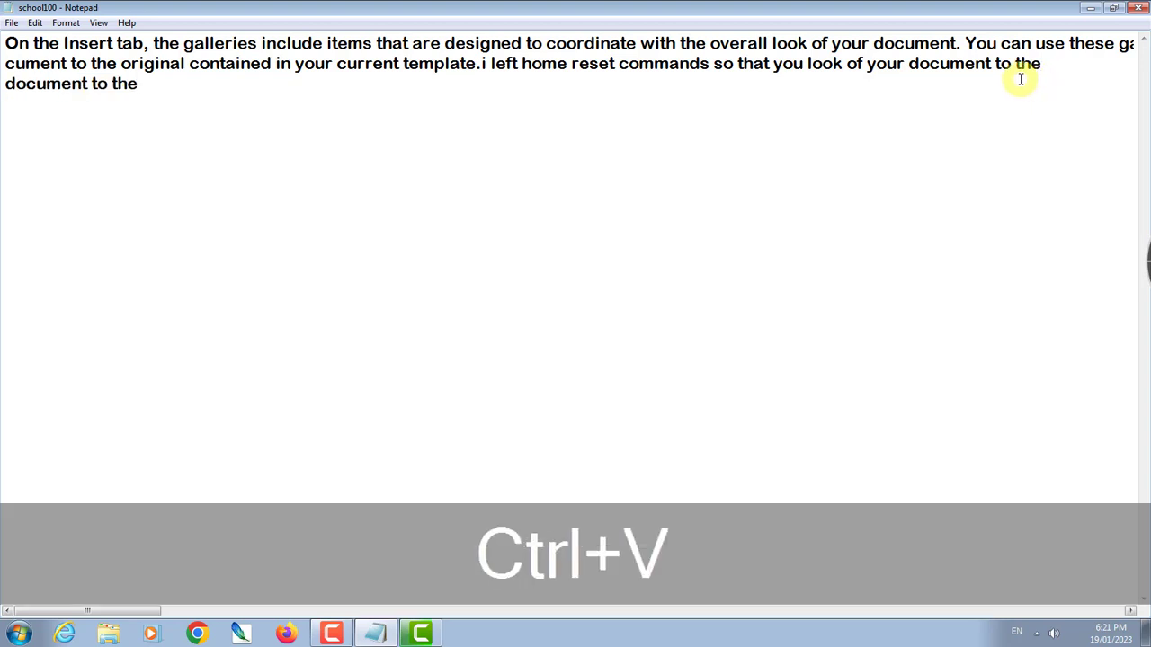
key("ctrl")
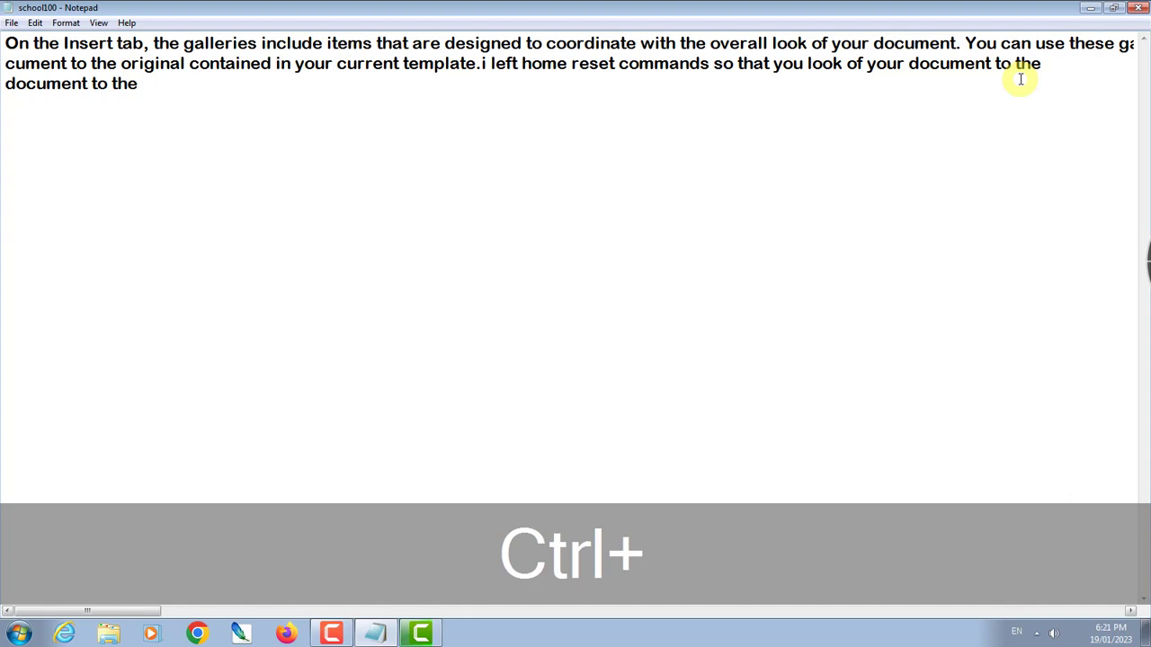
key("ctrl+v")
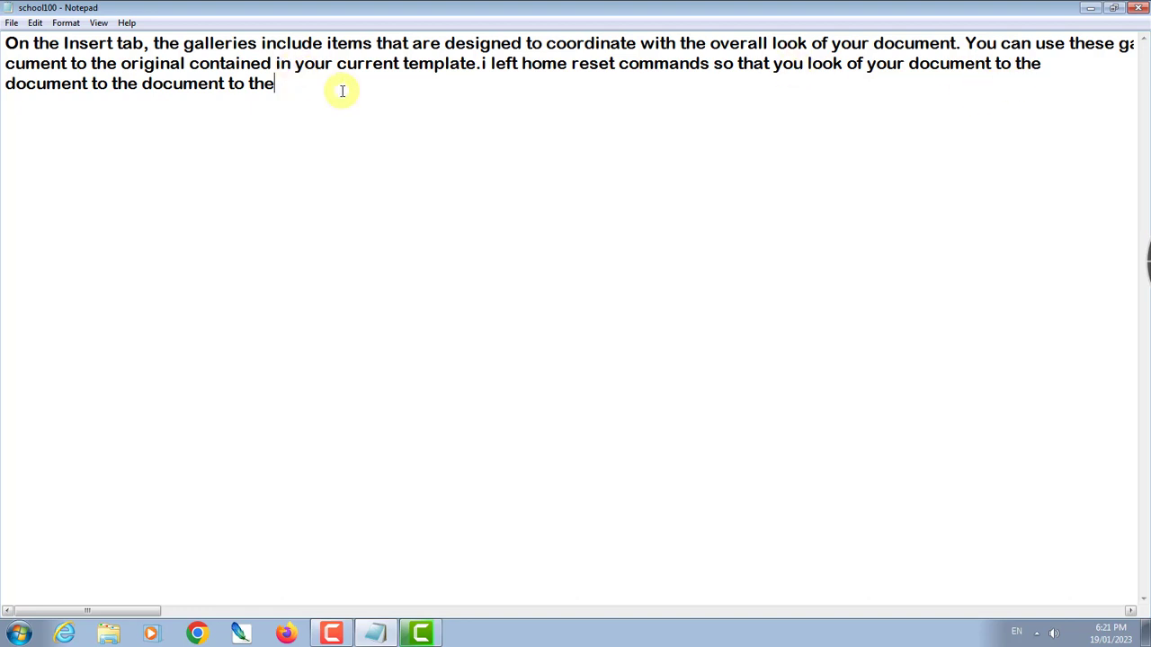
key("Return")
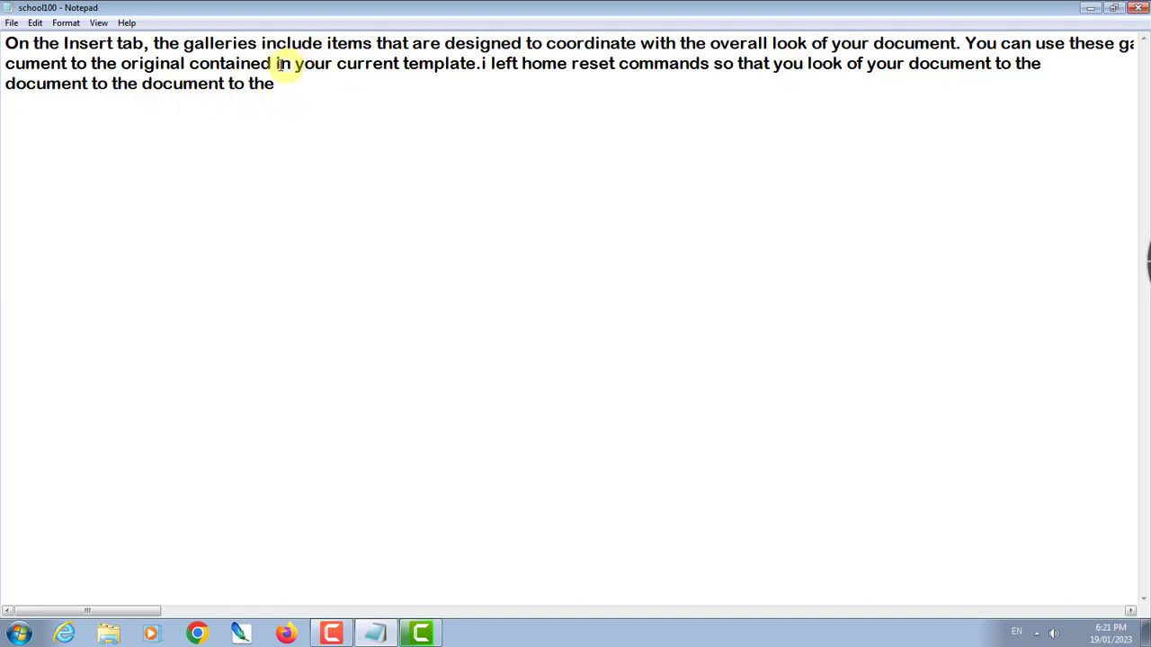
Copy "in your current" from the second line and paste it at the end of the third line
left_click_drag(271, 64, 399, 65)
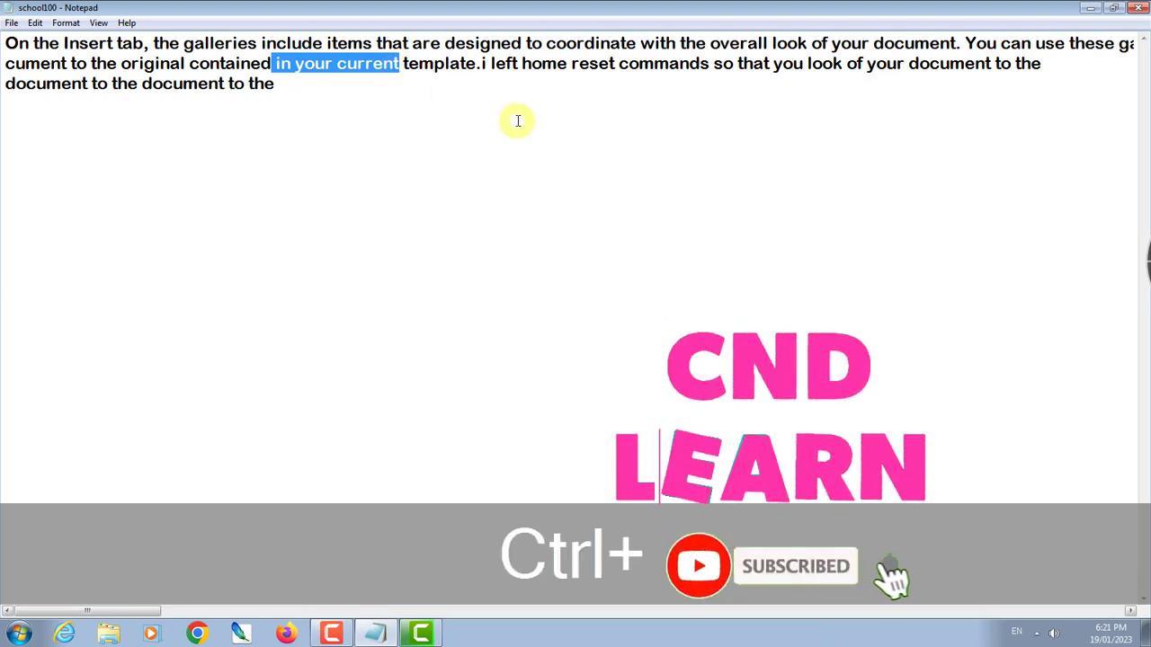
key("ctrl+c")
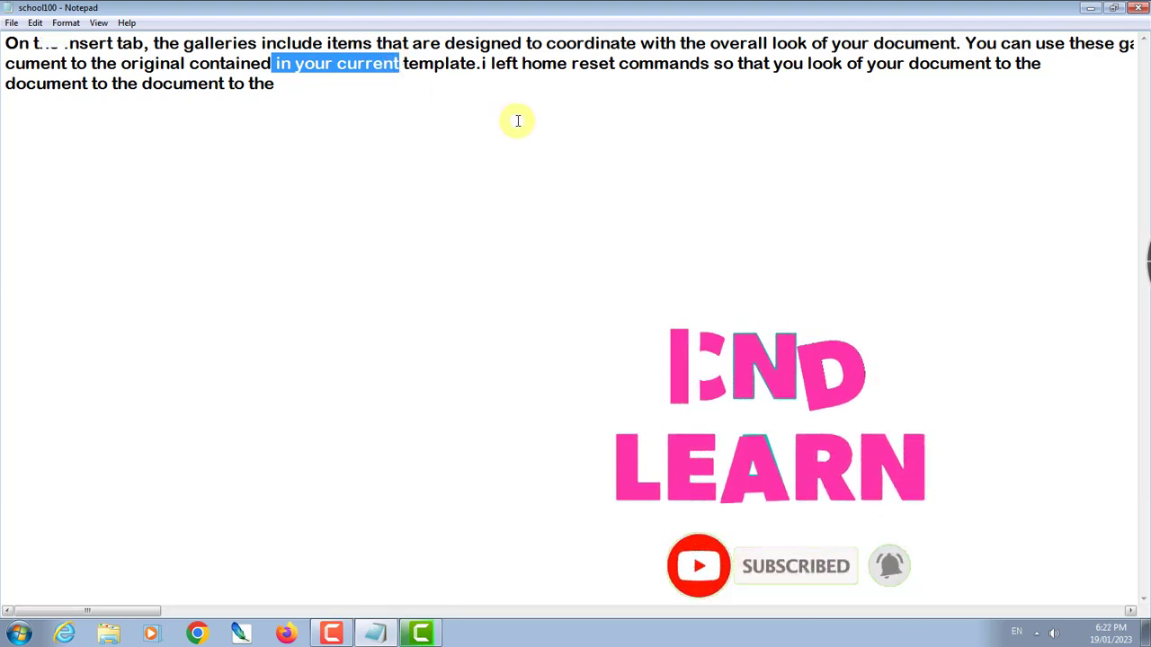
left_click(306, 97)
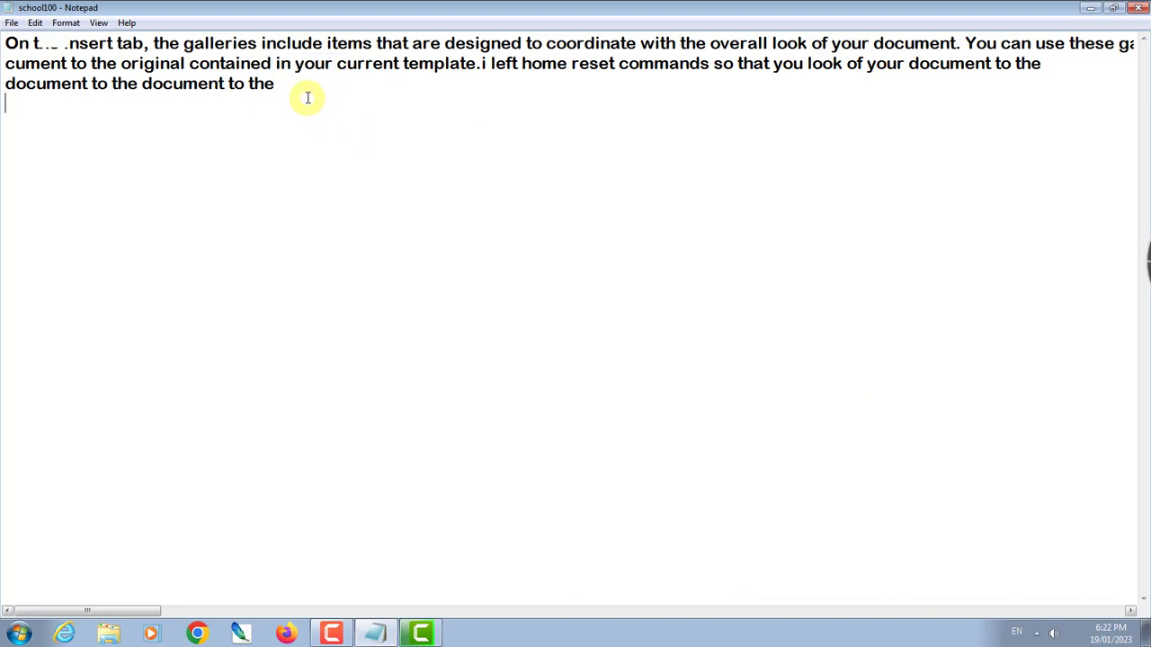
left_click(305, 84)
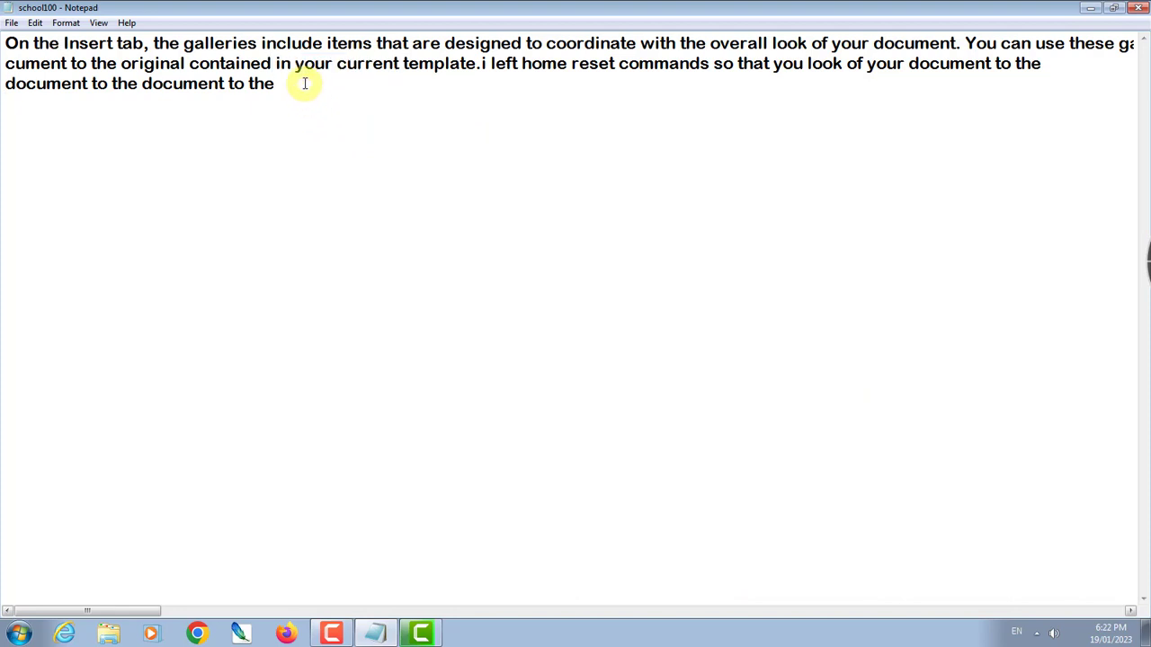
key("ctrl+v")
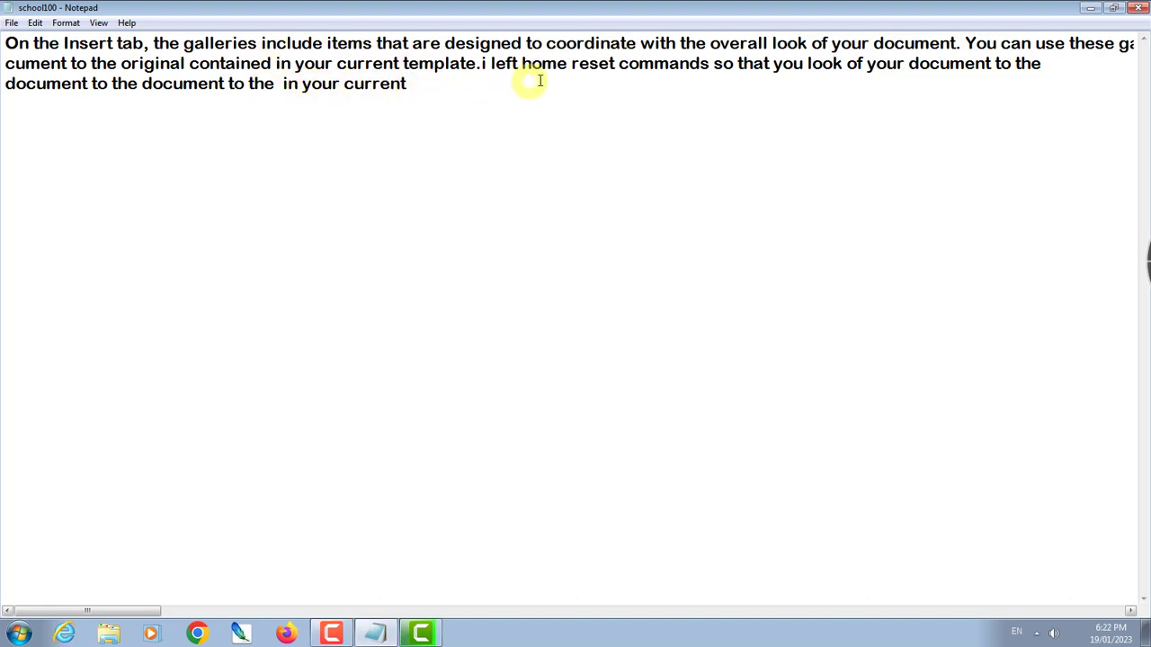
Copy "i left home" from the second line and paste it twice at the end of the third line
left_click_drag(482, 61, 572, 63)
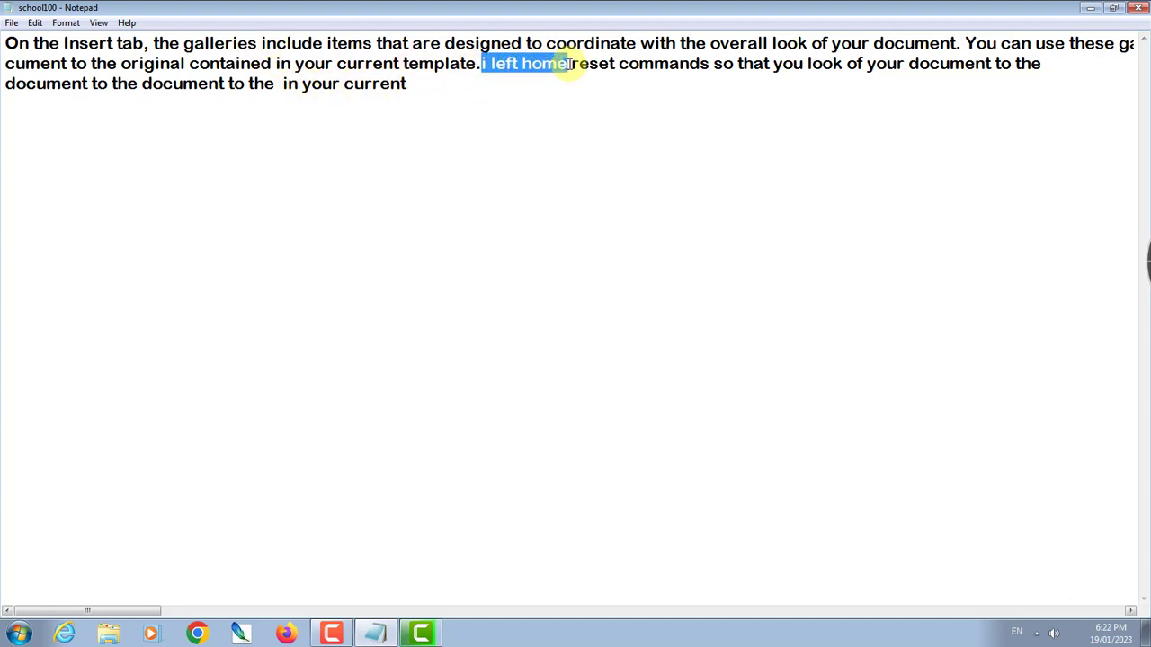
left_click(34, 22)
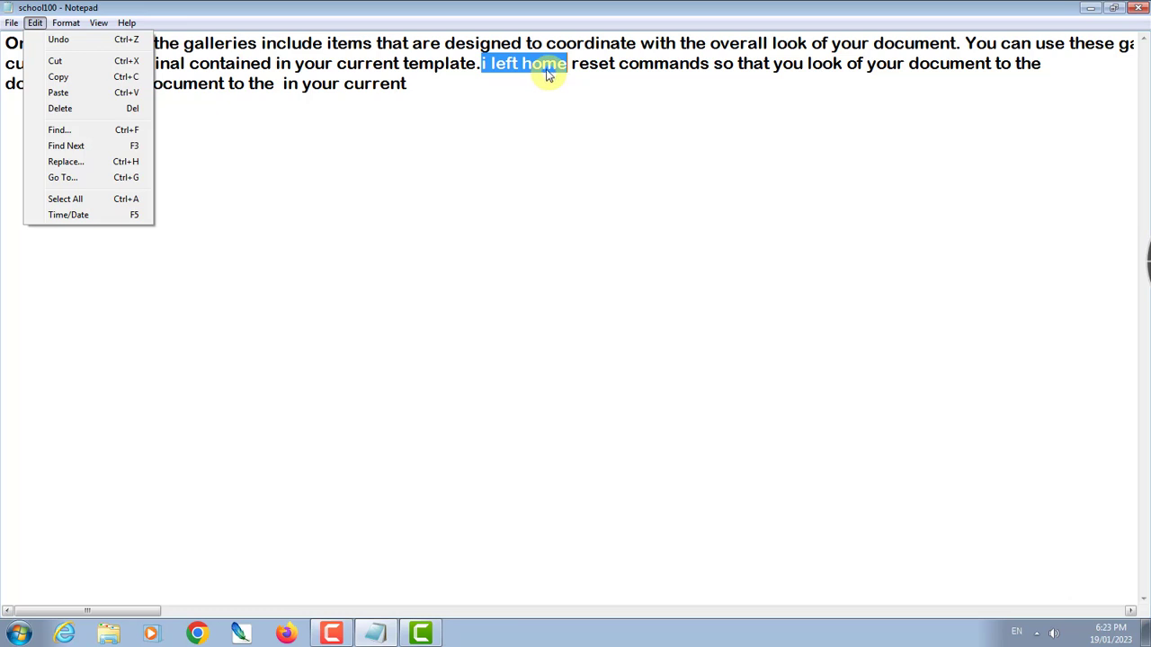
left_click(87, 80)
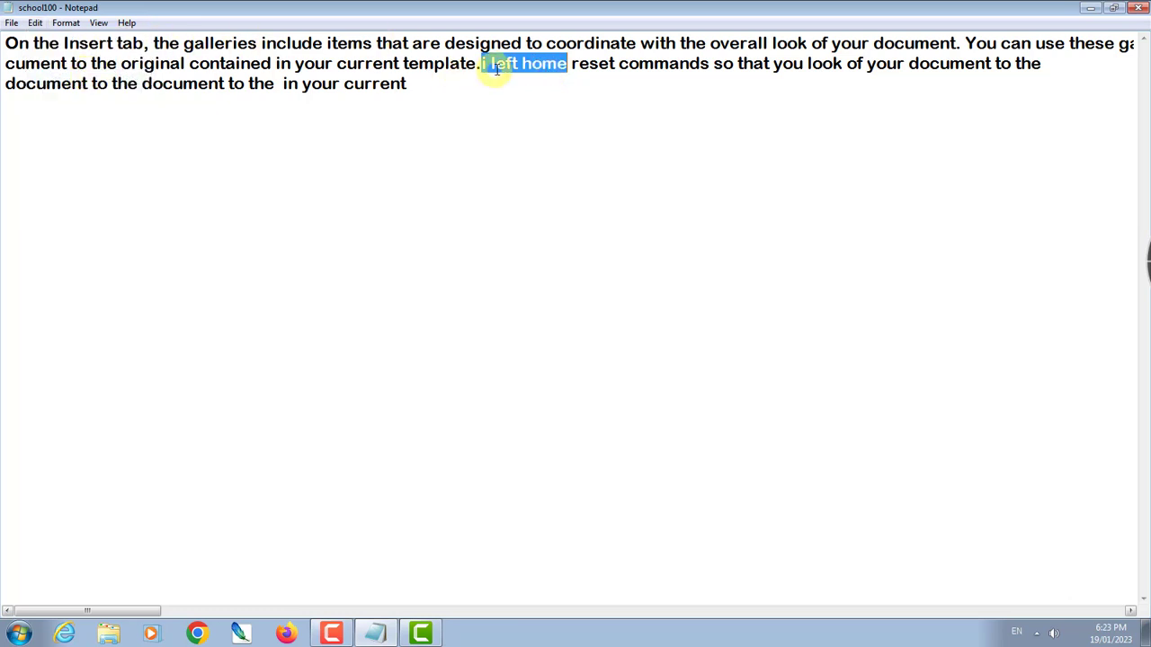
left_click(420, 86)
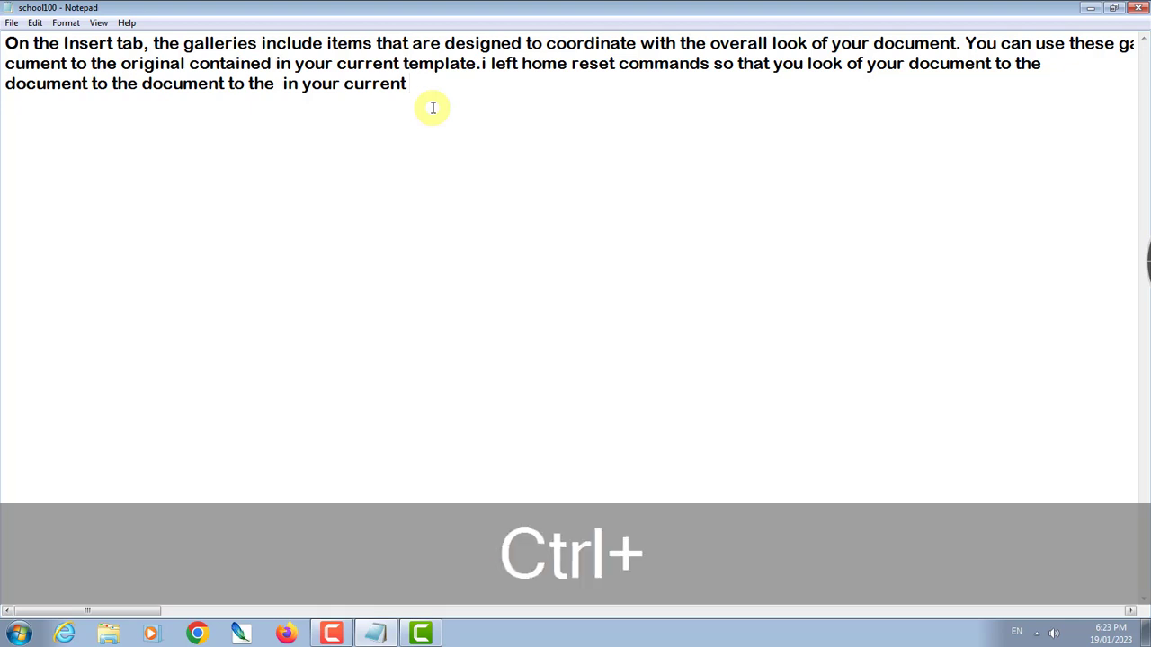
key("ctrl+v")
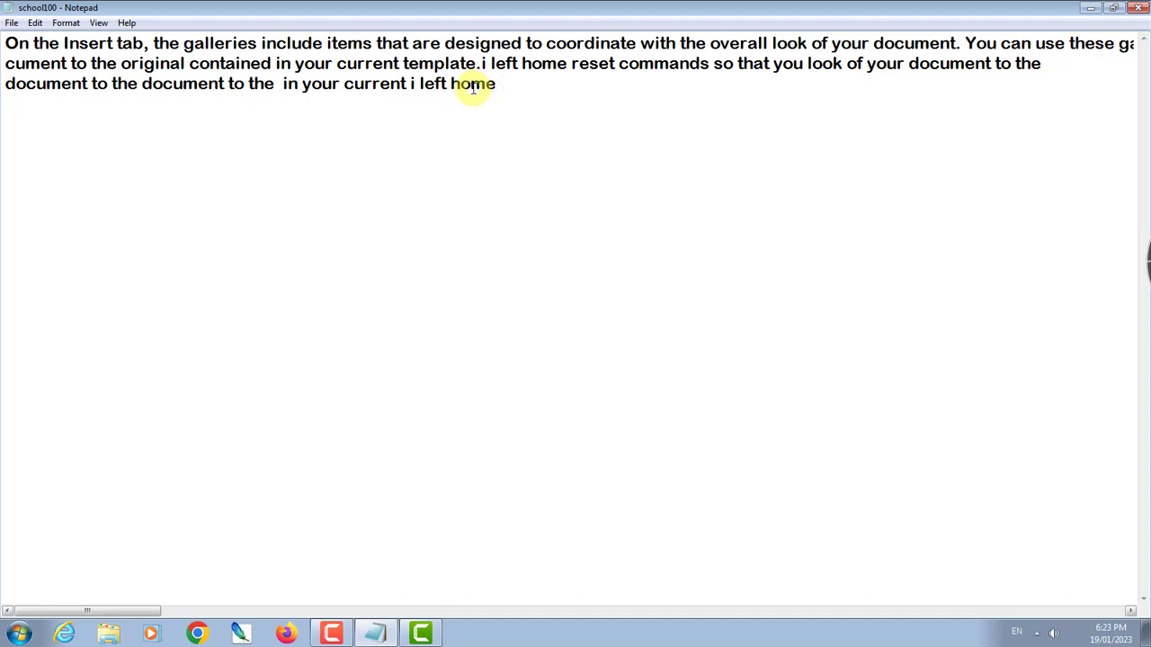
left_click(34, 24)
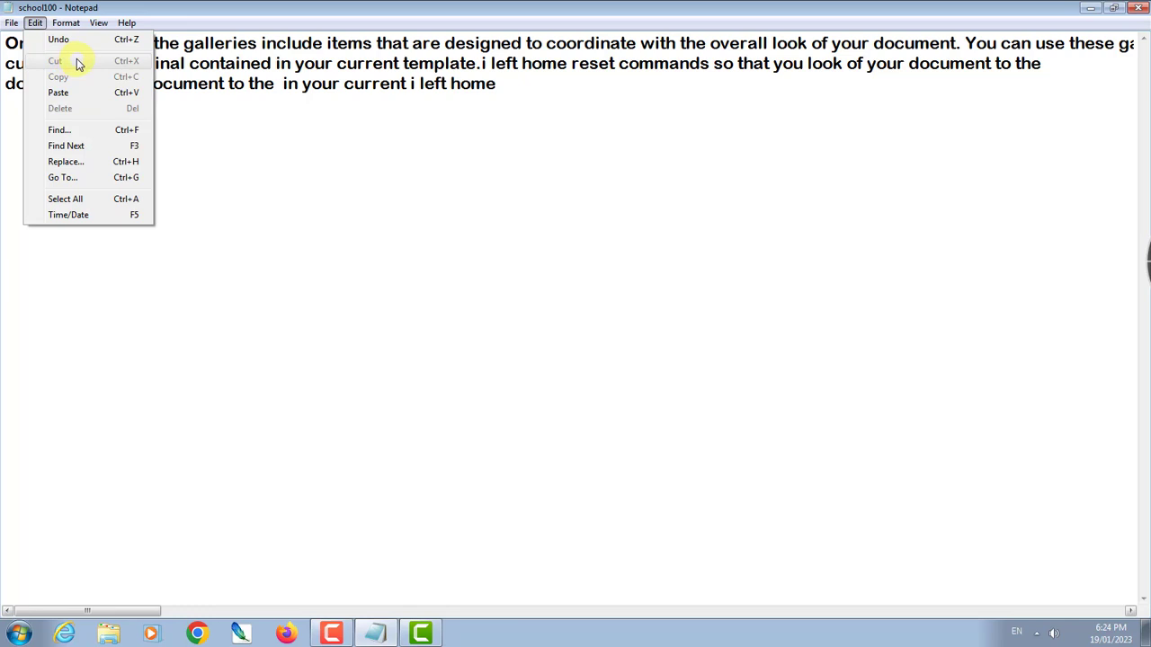
left_click(125, 97)
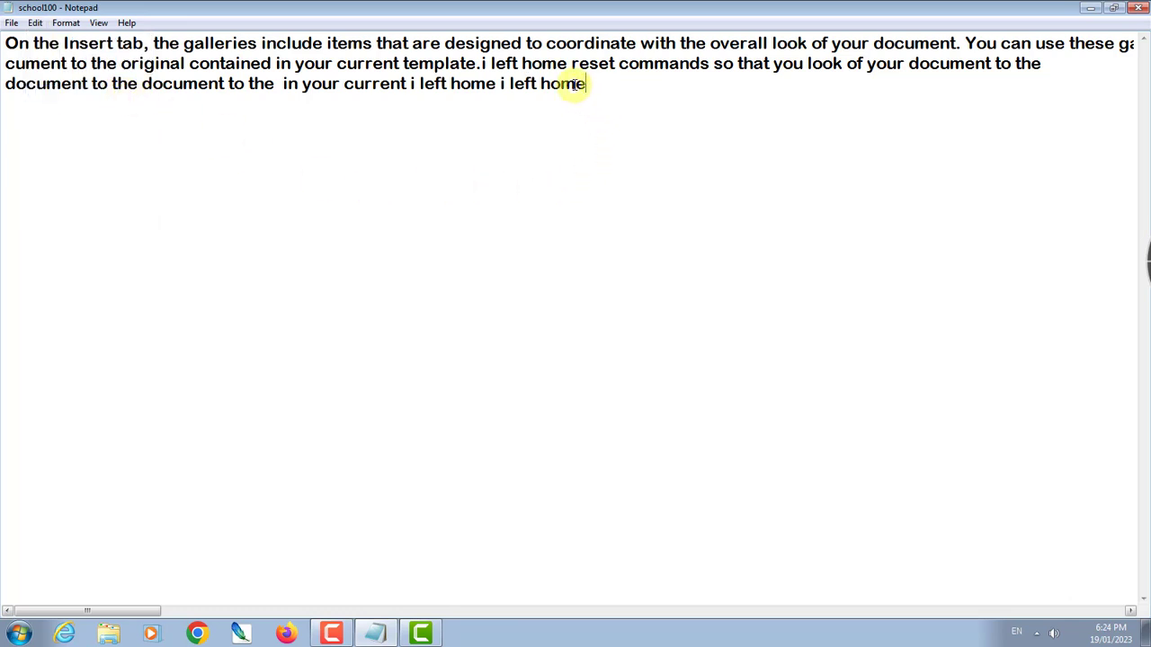
Replace "in your current i left home i left home" at the end of the third line with a period
left_click(35, 22)
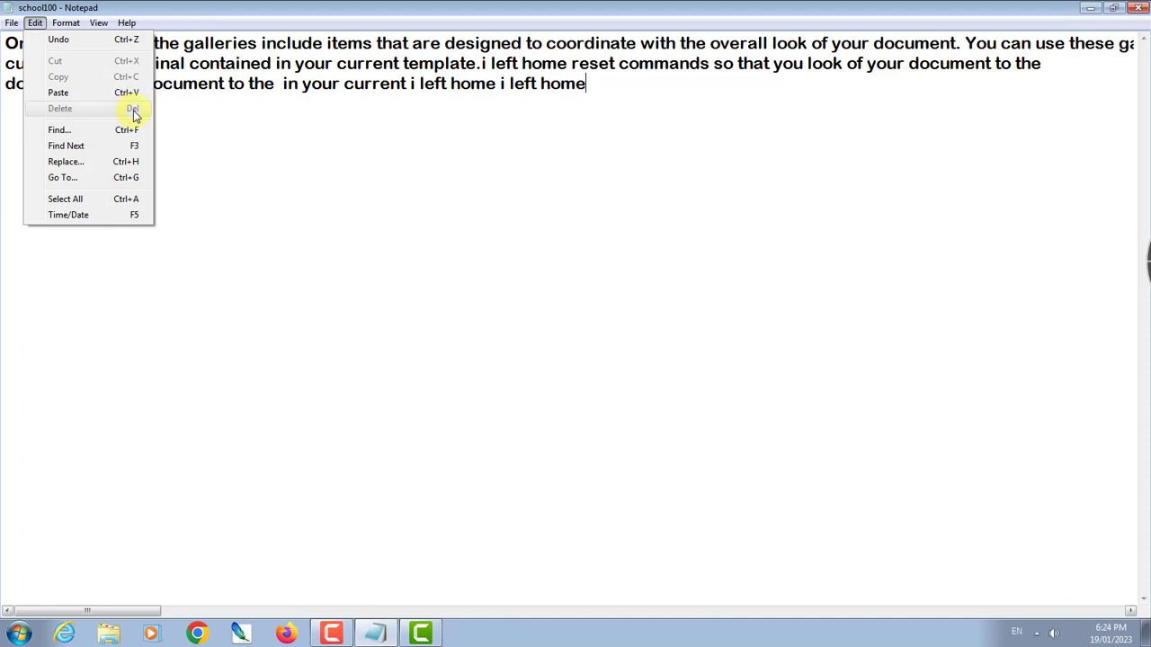
left_click(637, 98)
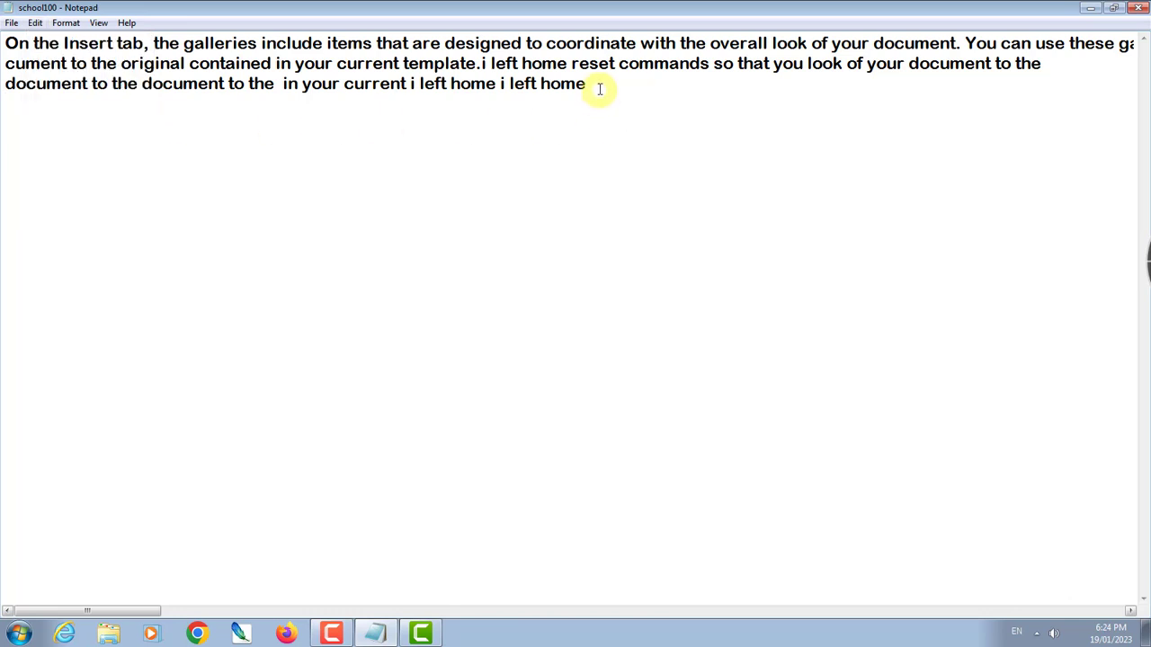
left_click_drag(599, 87, 279, 90)
type(".")
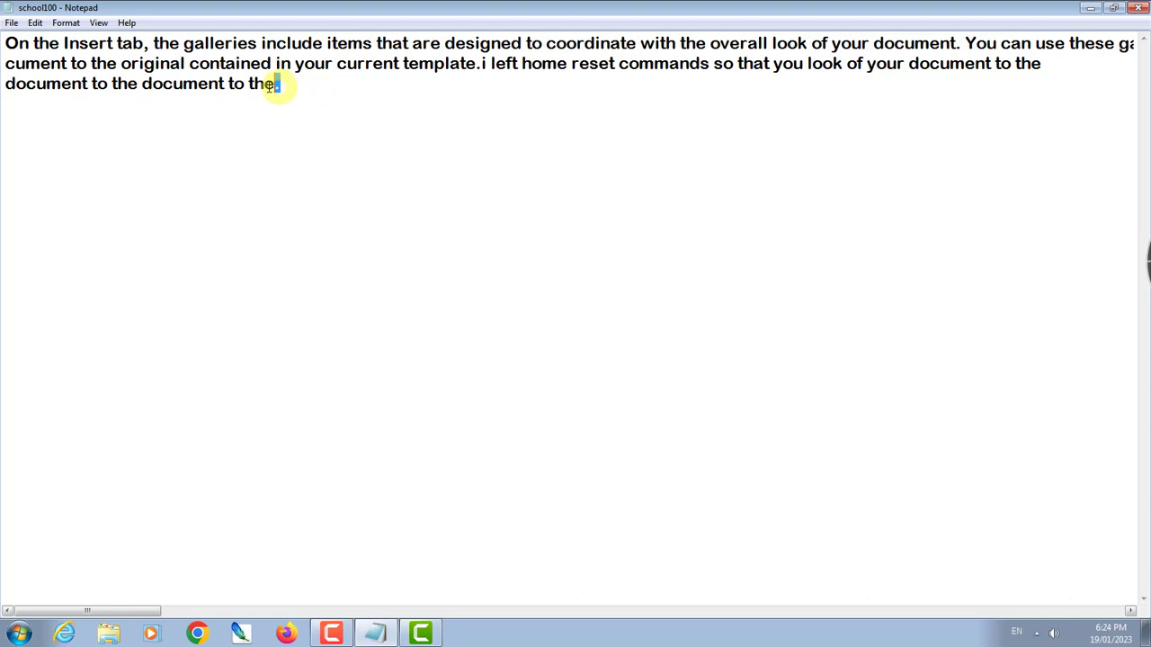
Replace the last "document to the." on the third line with a period
left_click_drag(280, 84, 114, 84)
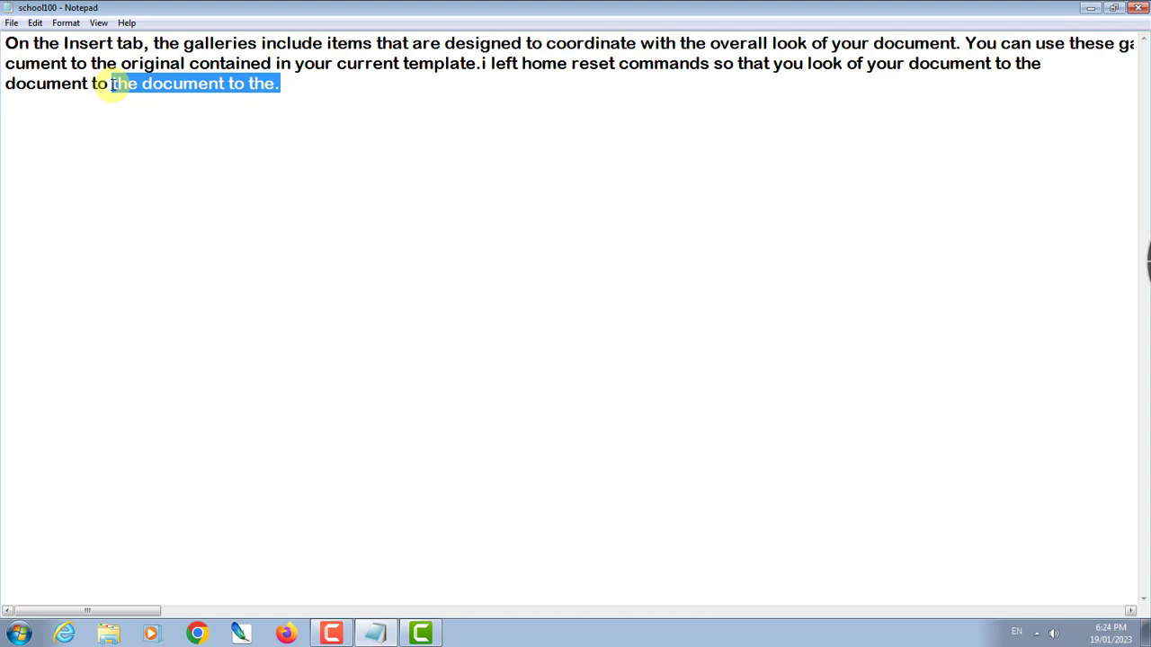
mouse_move(114, 84)
left_mouse_down()
mouse_move(80, 66)
mouse_move(97, 83)
left_mouse_up()
left_click(288, 115)
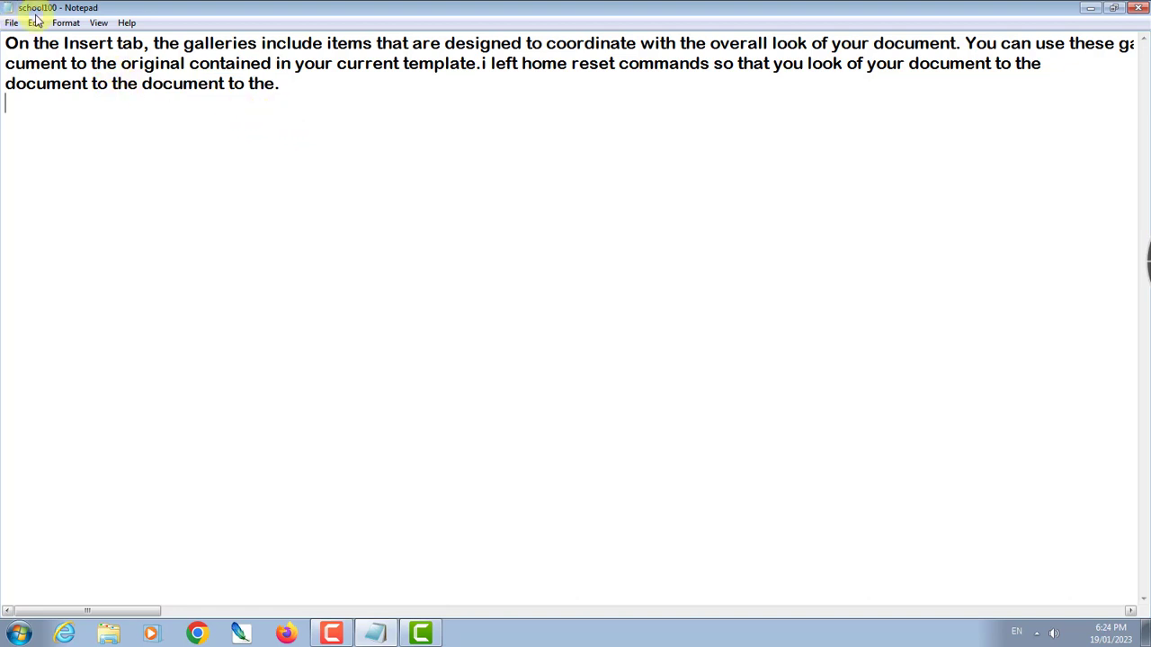
left_click_drag(282, 85, 143, 85)
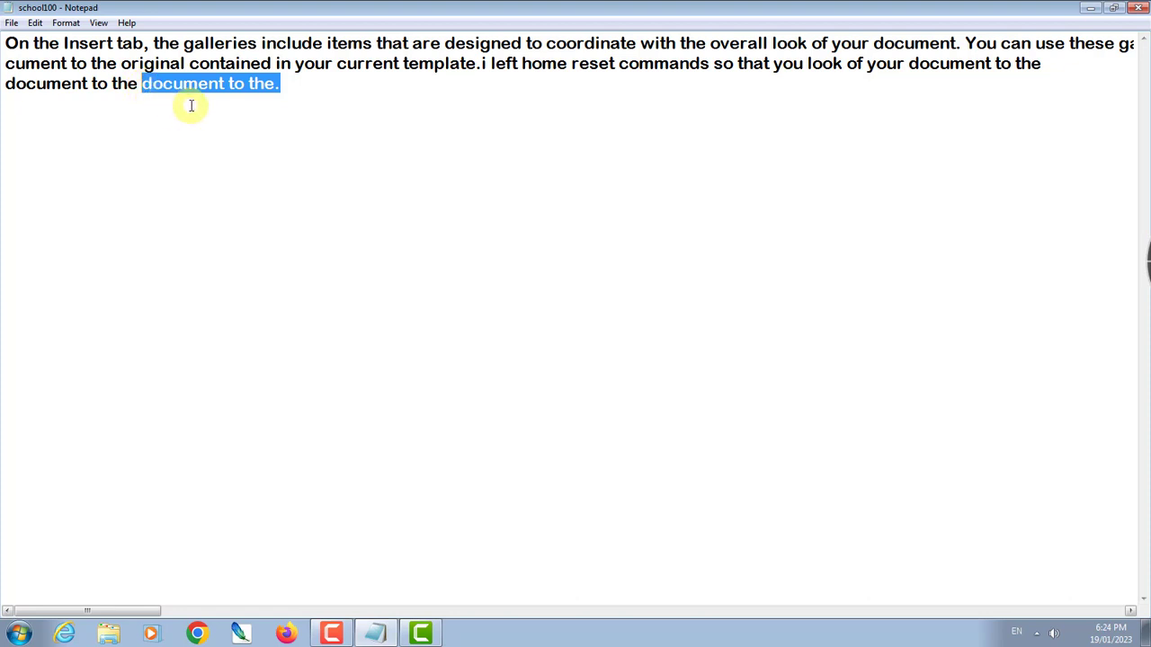
type(".")
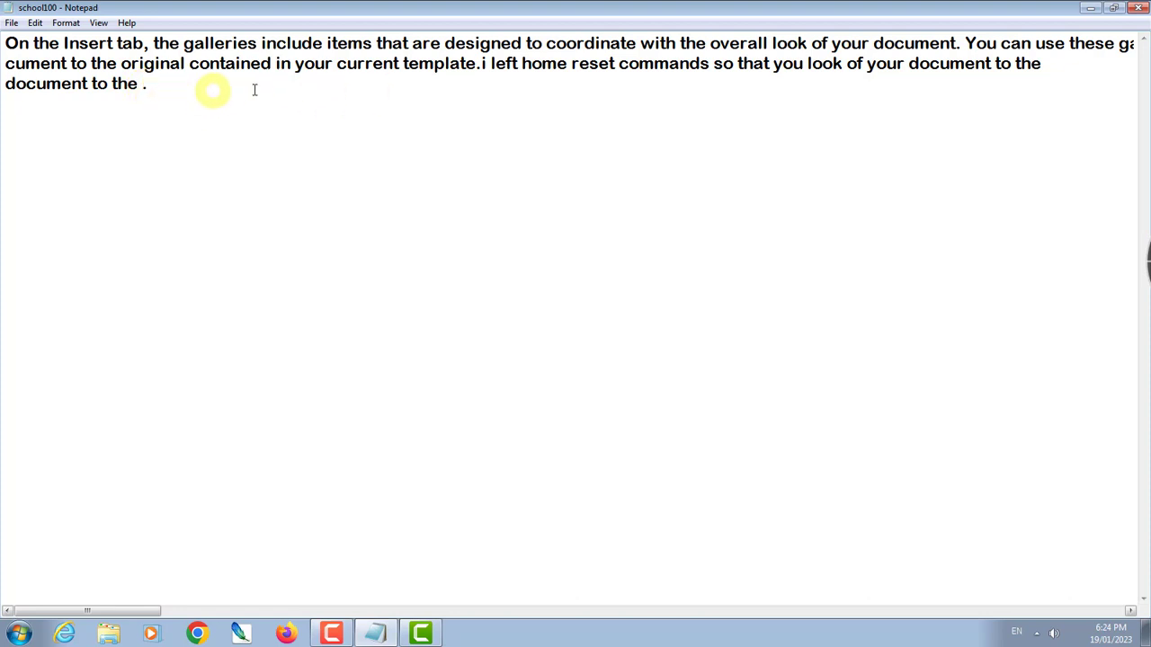
Delete the characters "our curre" from "your current" on the second line
left_click_drag(384, 63, 305, 63)
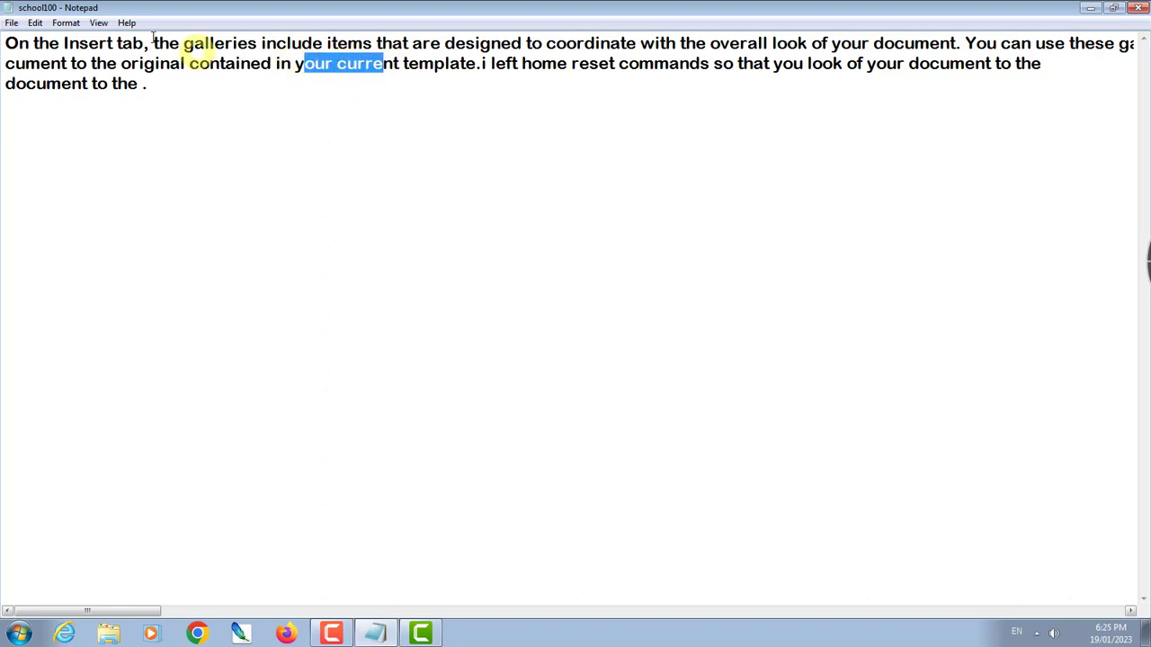
left_click(35, 24)
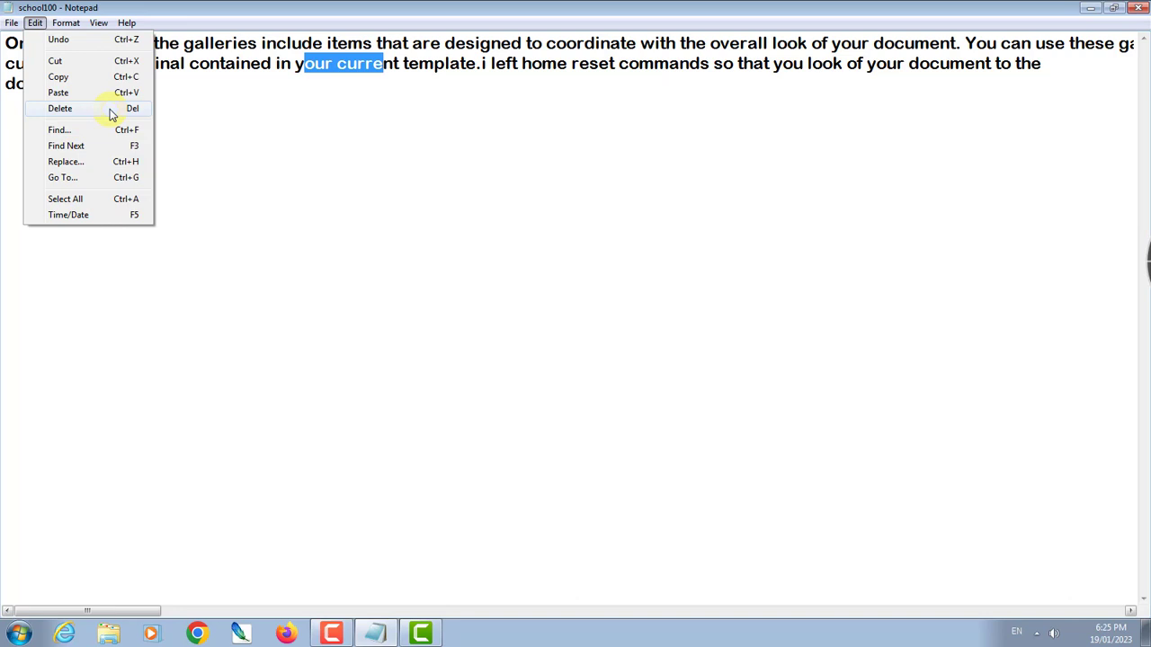
left_click(111, 114)
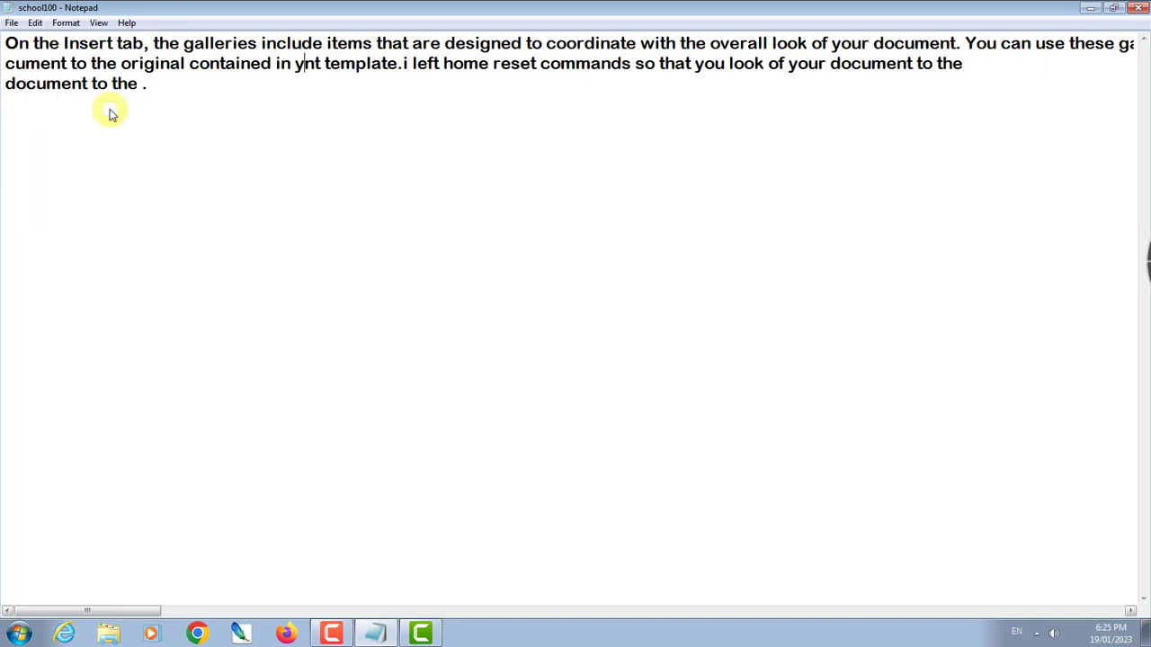
Search downward for the word "of" until no further match remains, moving the Find dialog clear of the text
left_click(36, 24)
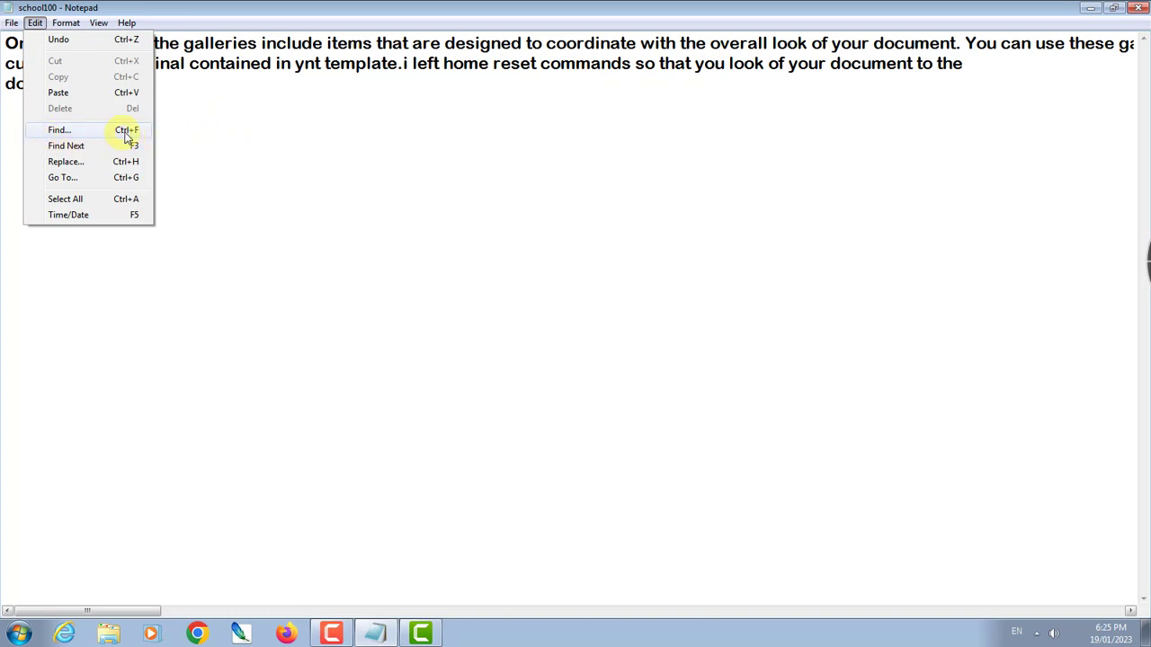
left_click(124, 132)
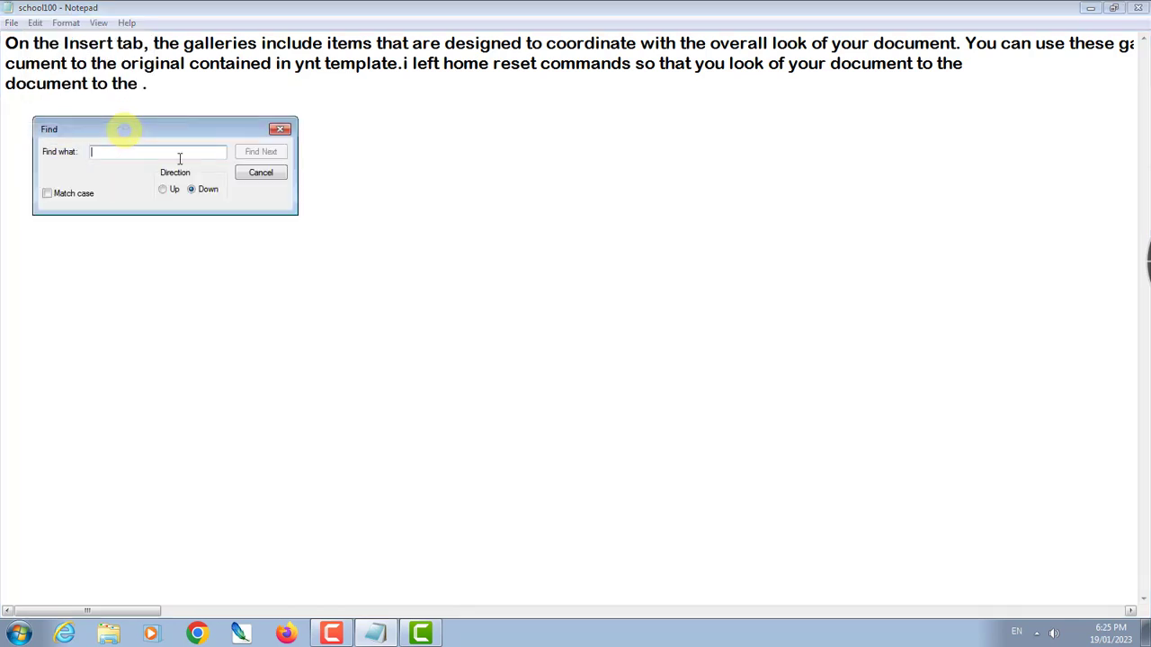
left_click_drag(190, 136, 333, 150)
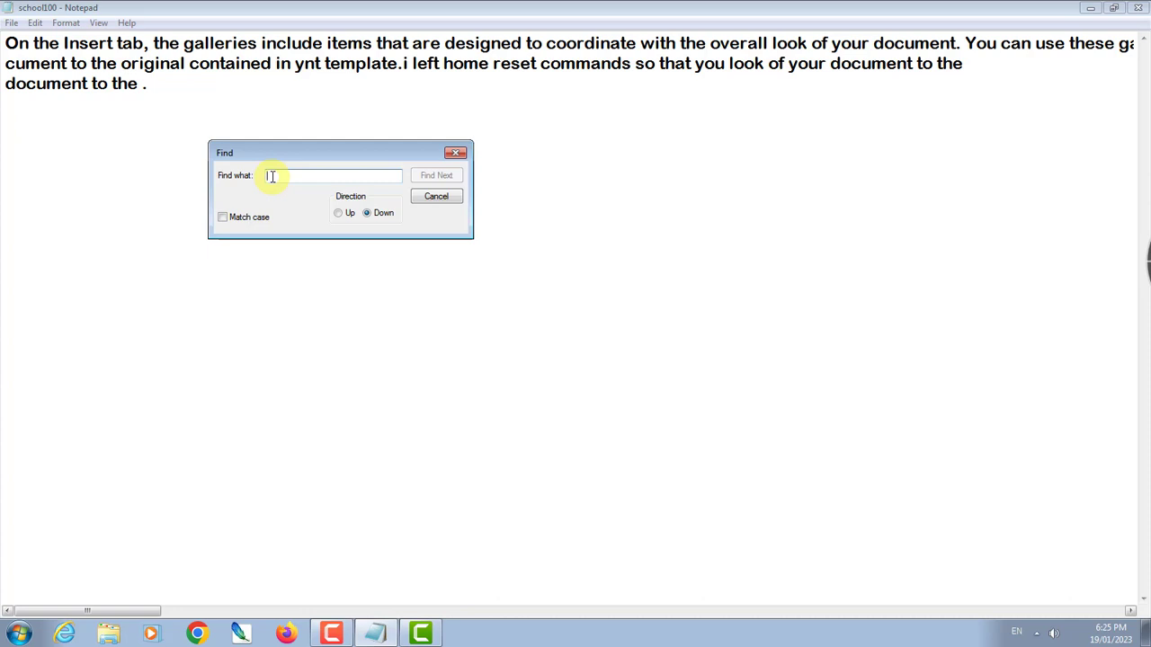
type("of")
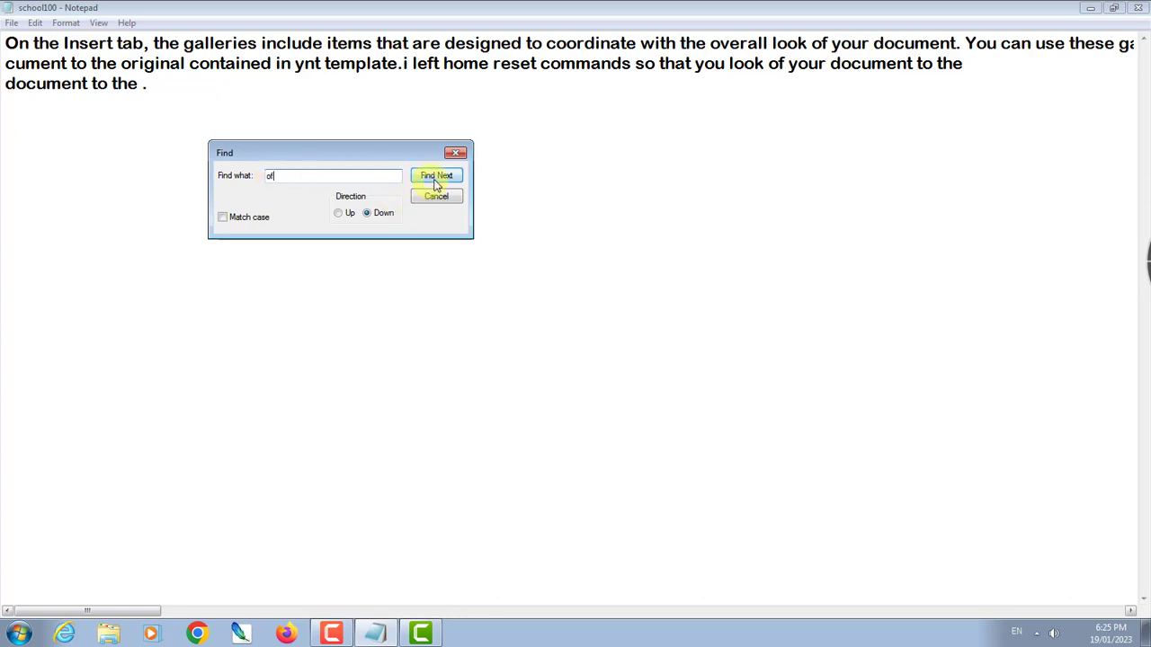
left_click(436, 176)
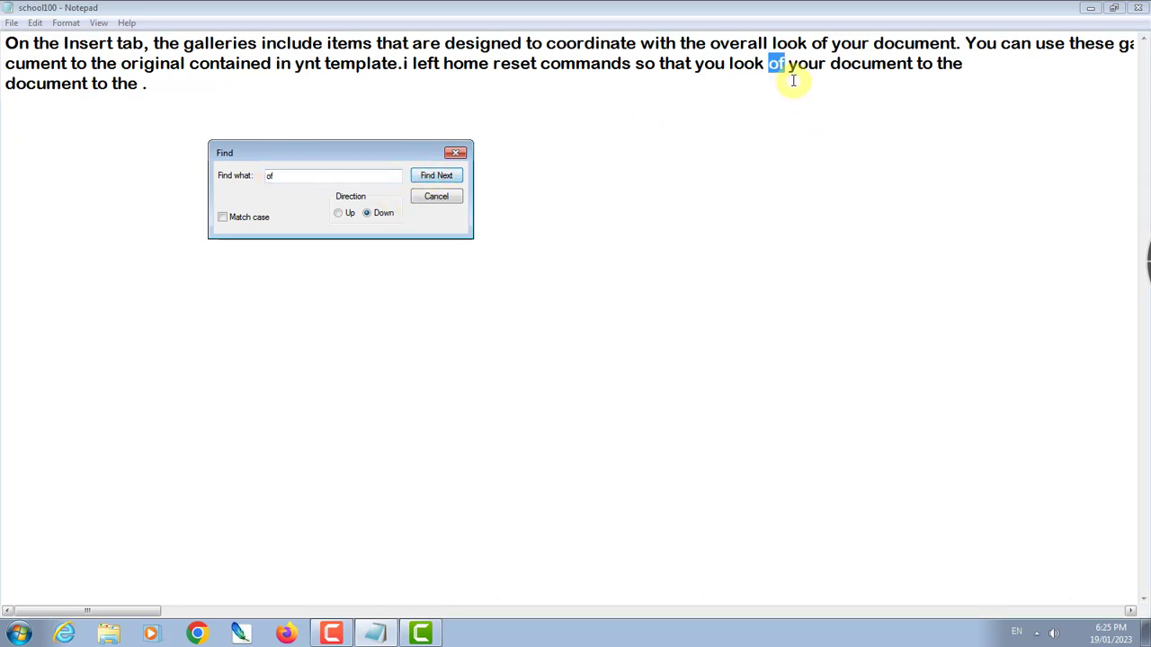
left_click(441, 176)
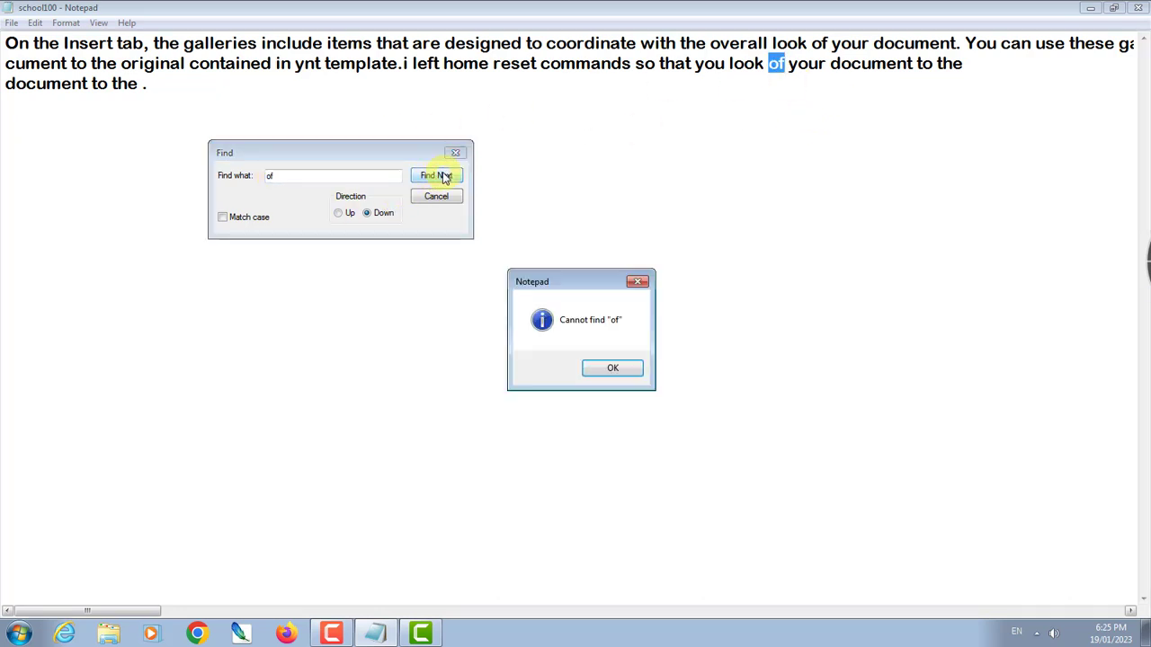
left_click(632, 369)
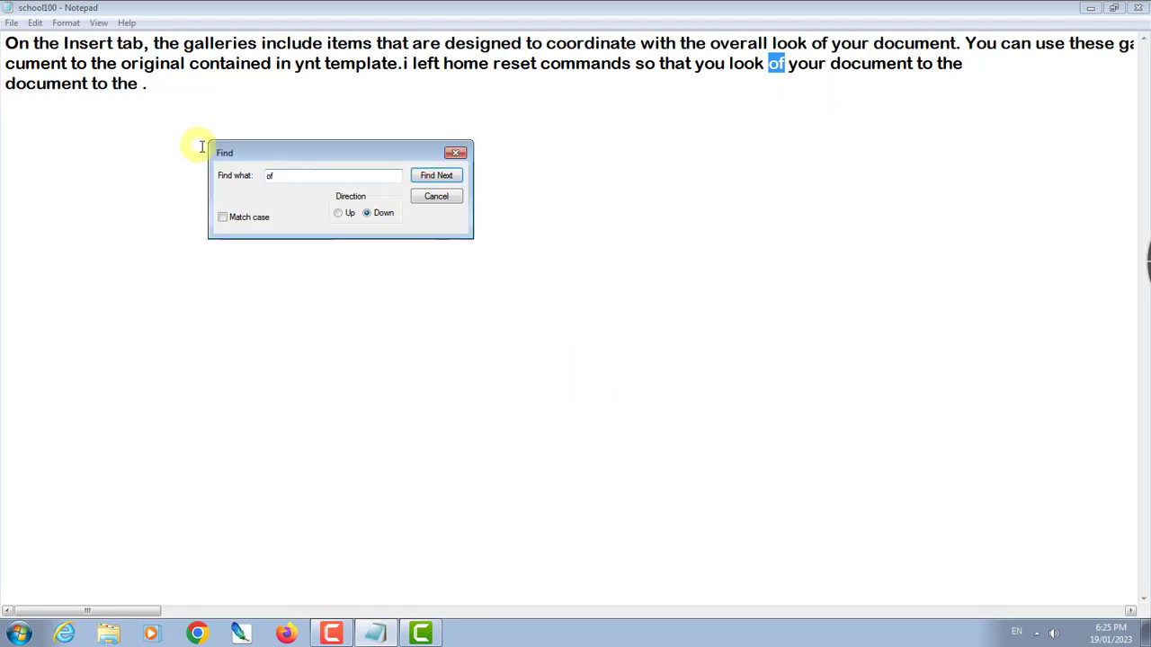
Search upward through all occurrences of "of", then set the direction back to Down and close the Find dialog
left_click(339, 216)
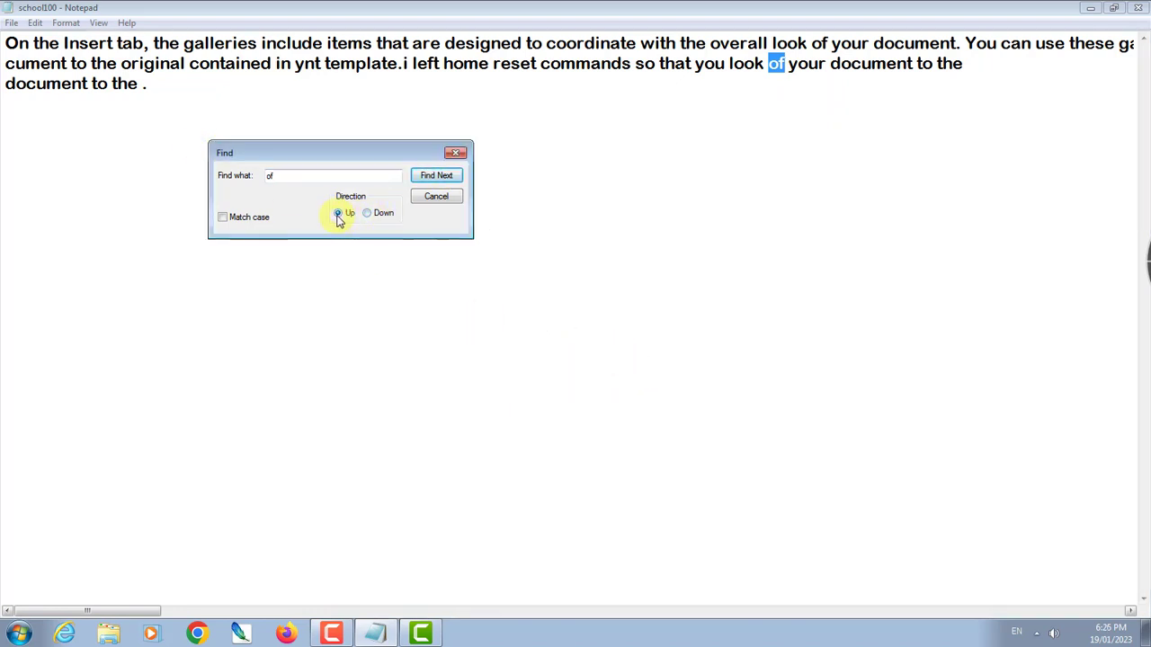
left_click(437, 177)
left_click(439, 180)
left_click(439, 180)
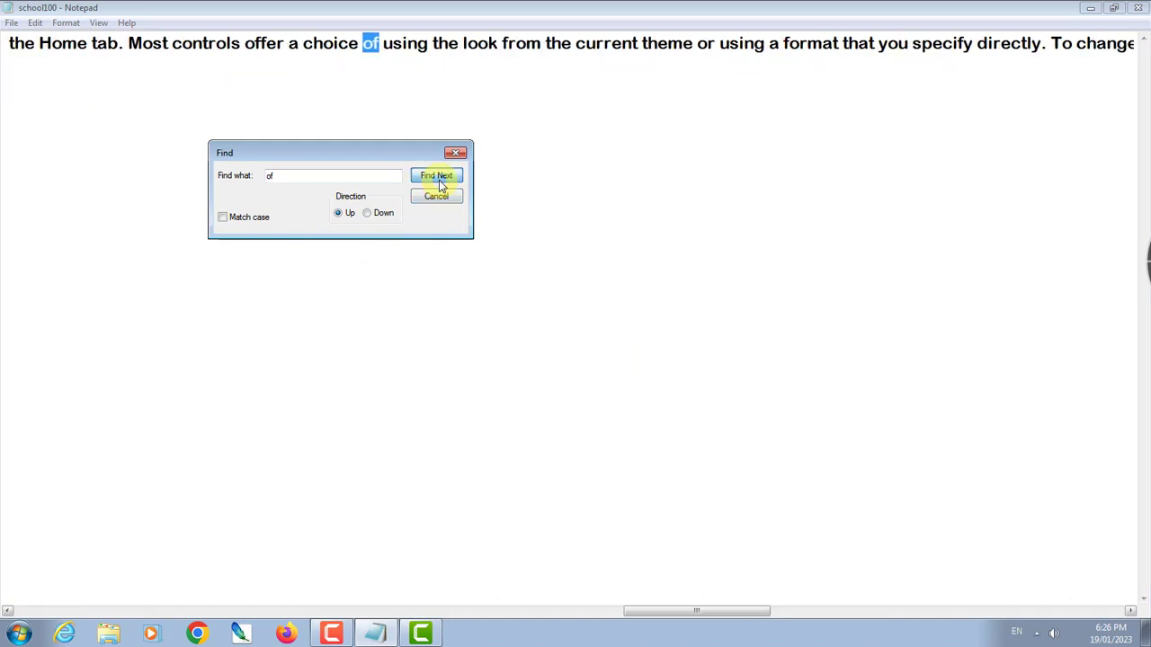
left_click(439, 180)
left_click(438, 180)
left_click(439, 179)
left_click(439, 180)
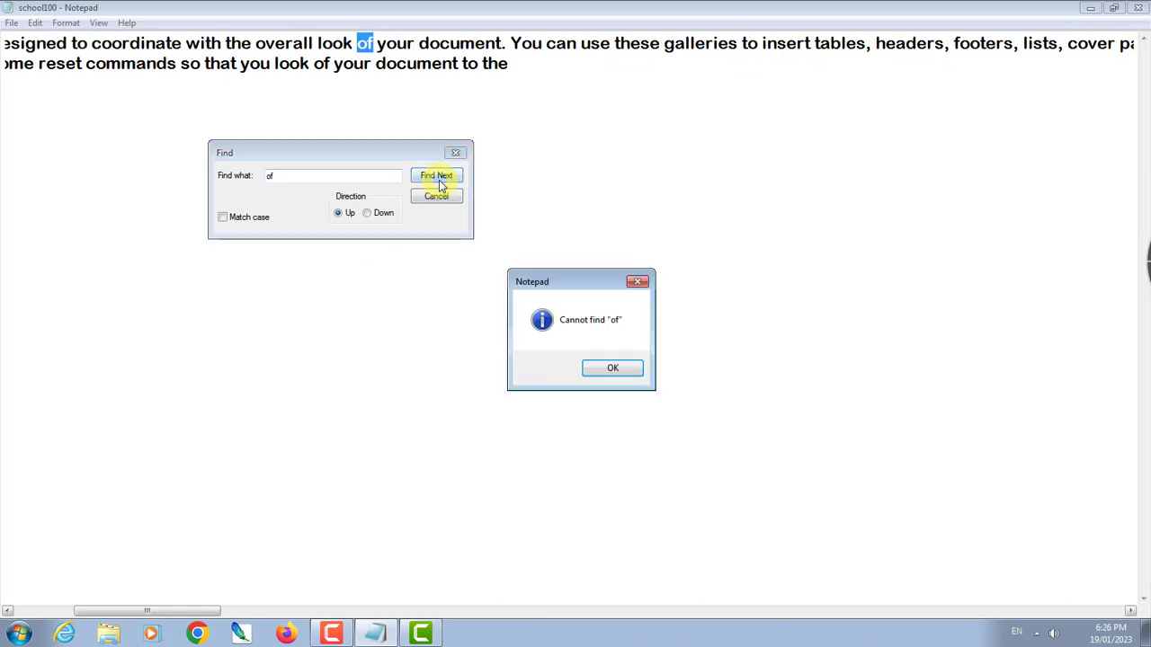
left_click(611, 374)
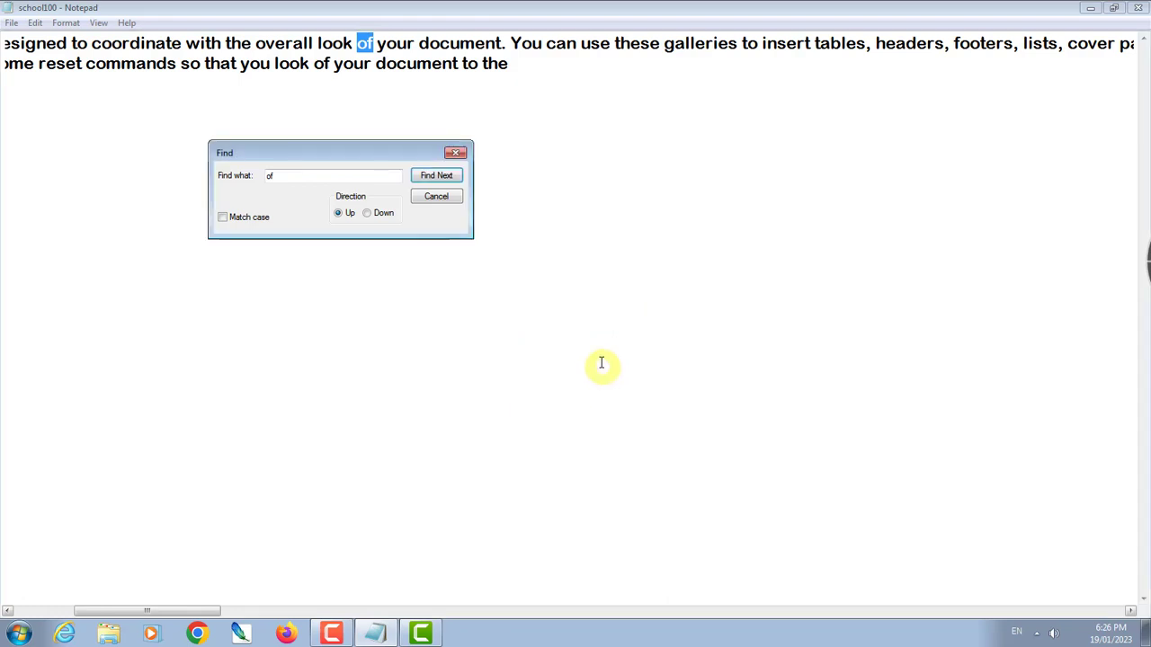
left_click(367, 213)
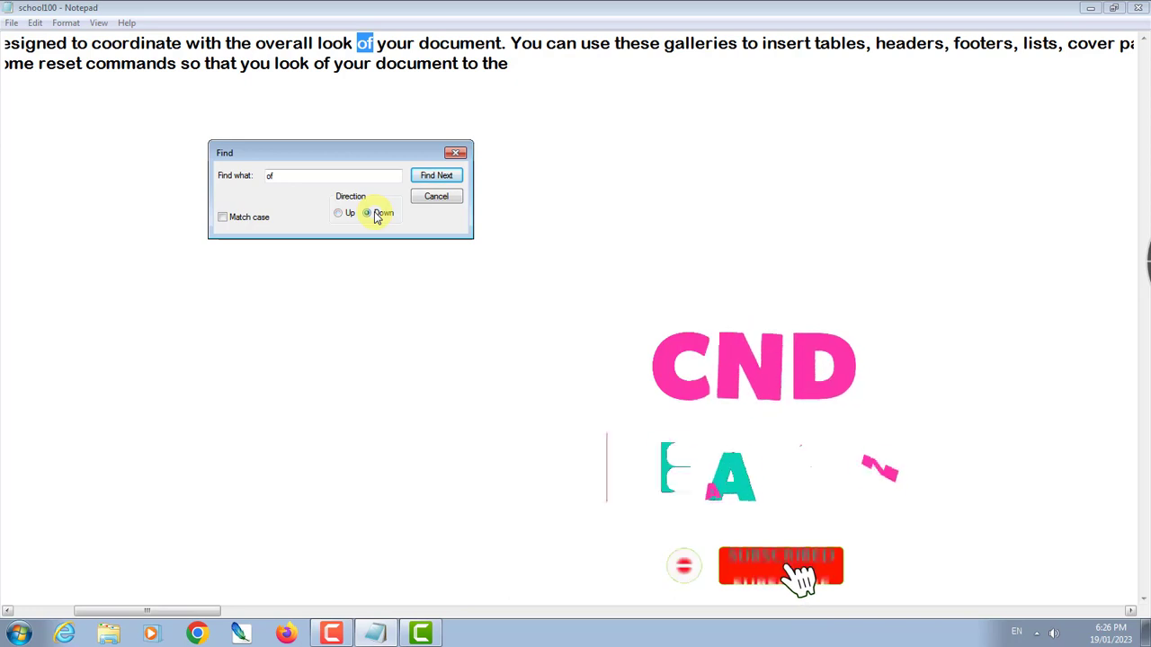
left_click(432, 198)
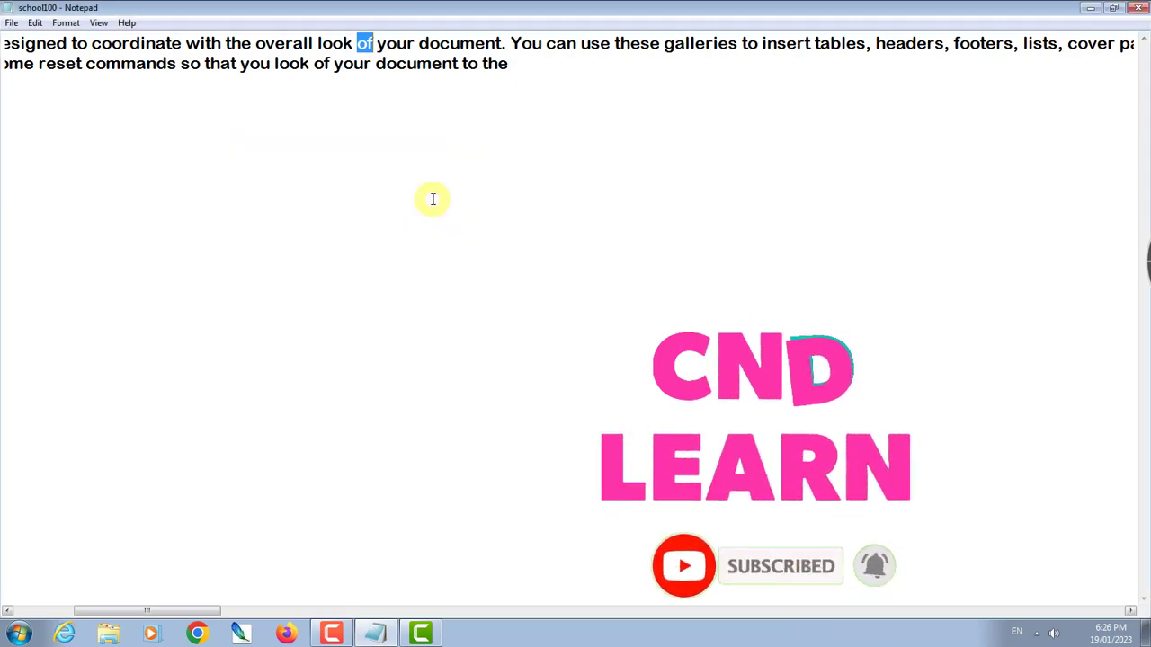
Repeat the search for "of" with Find Next several times from the first line, dismissing each message
left_click(35, 23)
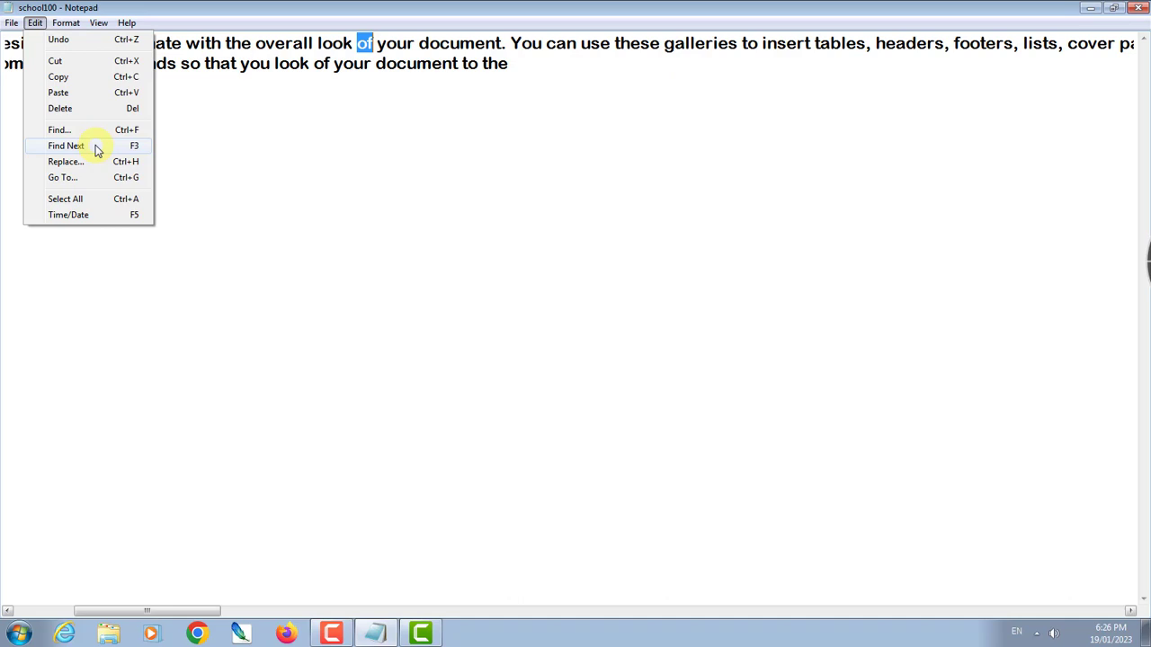
left_click(98, 150)
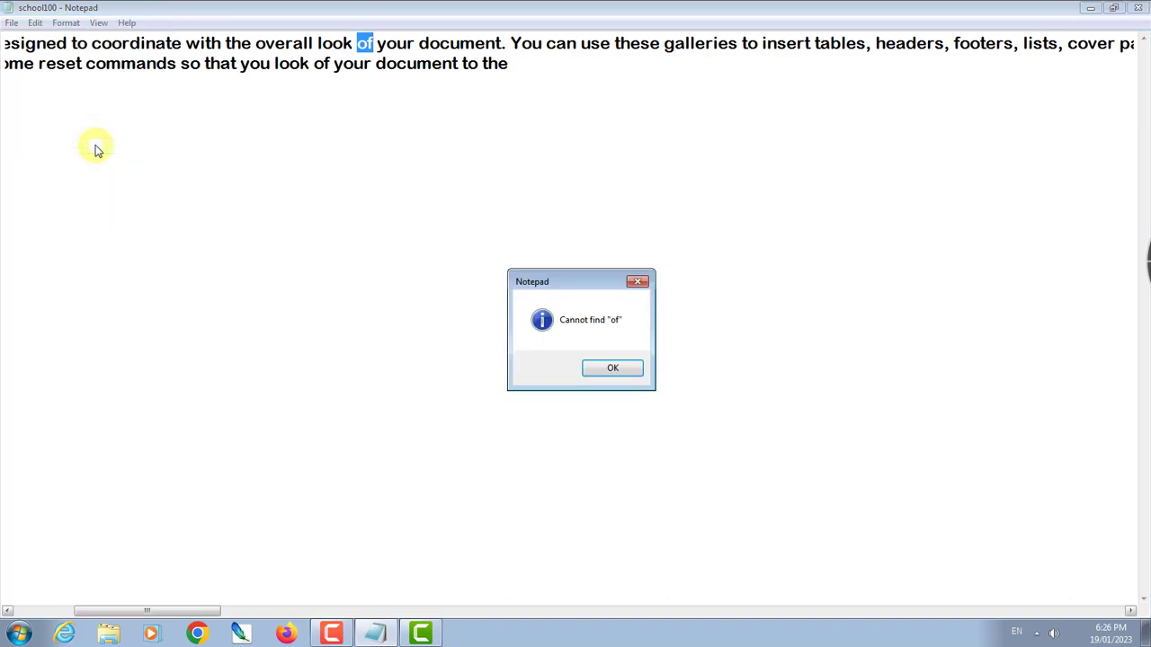
left_click(614, 372)
key("F3")
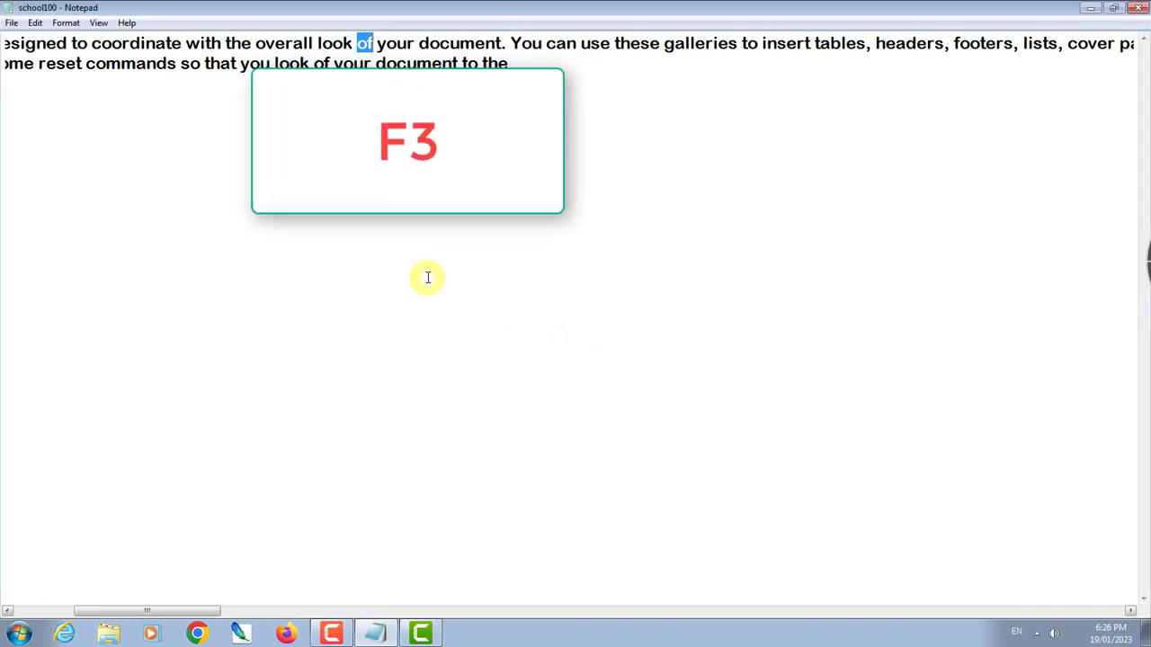
key("F3")
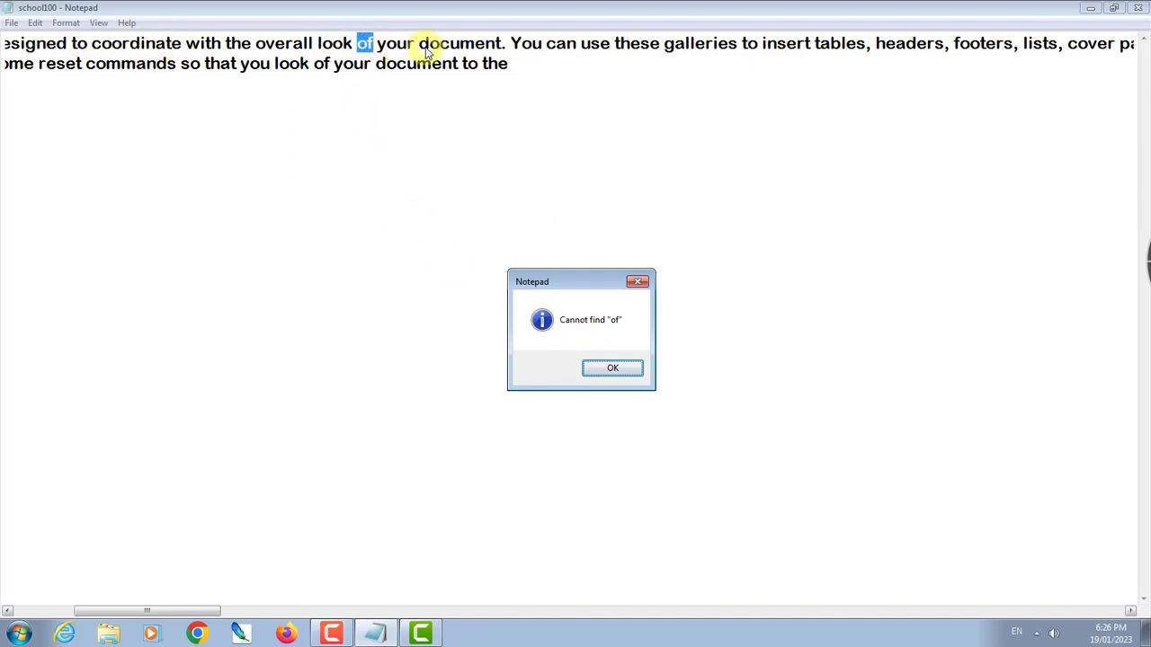
left_click(614, 368)
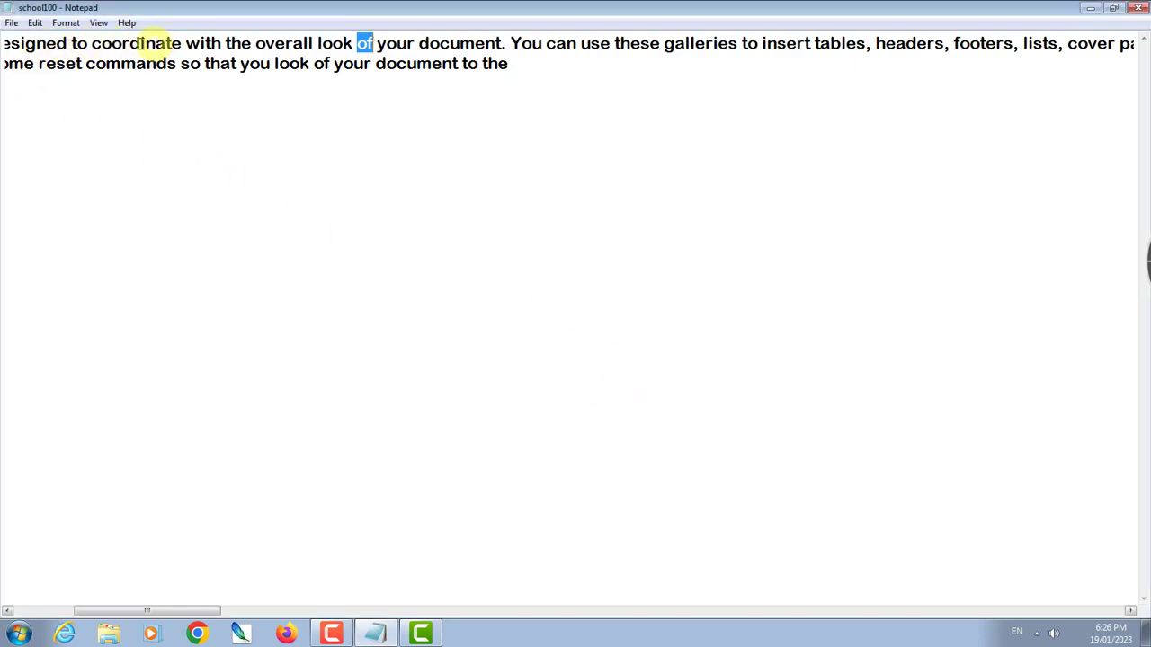
key("F3")
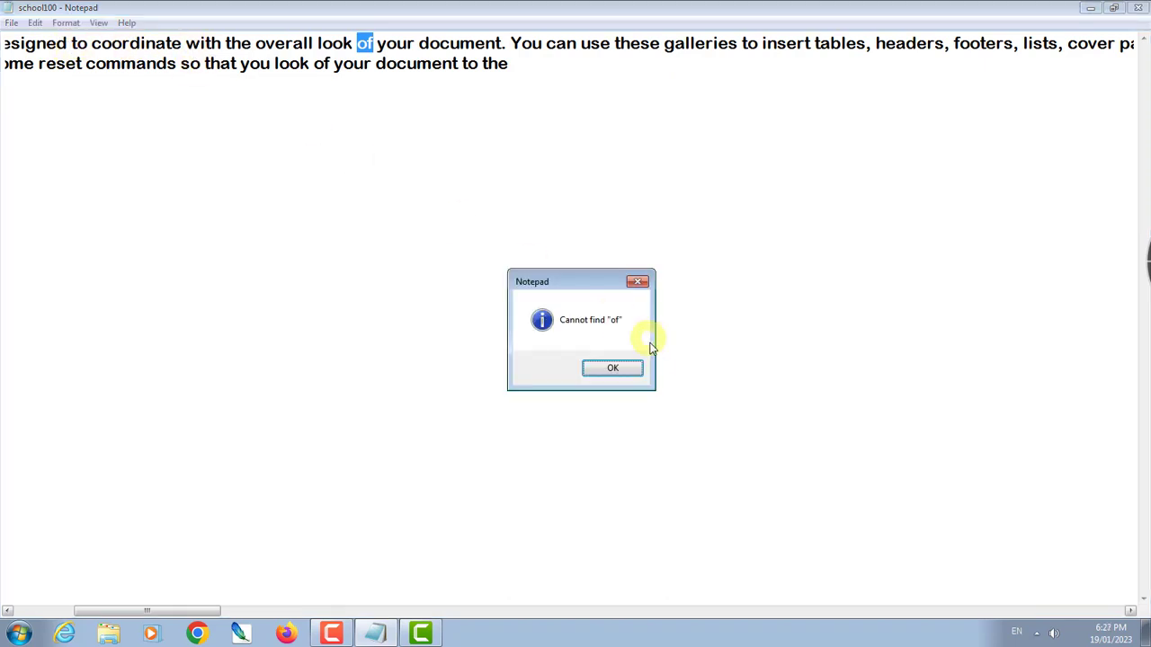
left_click(630, 370)
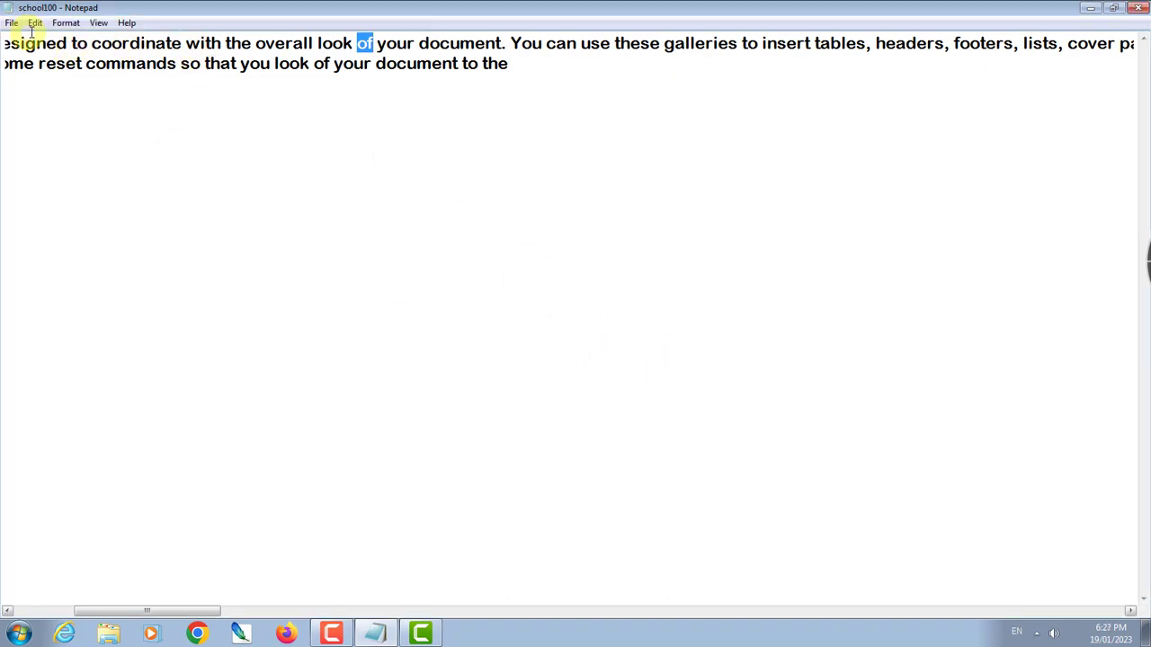
Insert the word "of" on the first line after "Insert tab," and again before "coordinate"
left_click(35, 23)
left_click(263, 140)
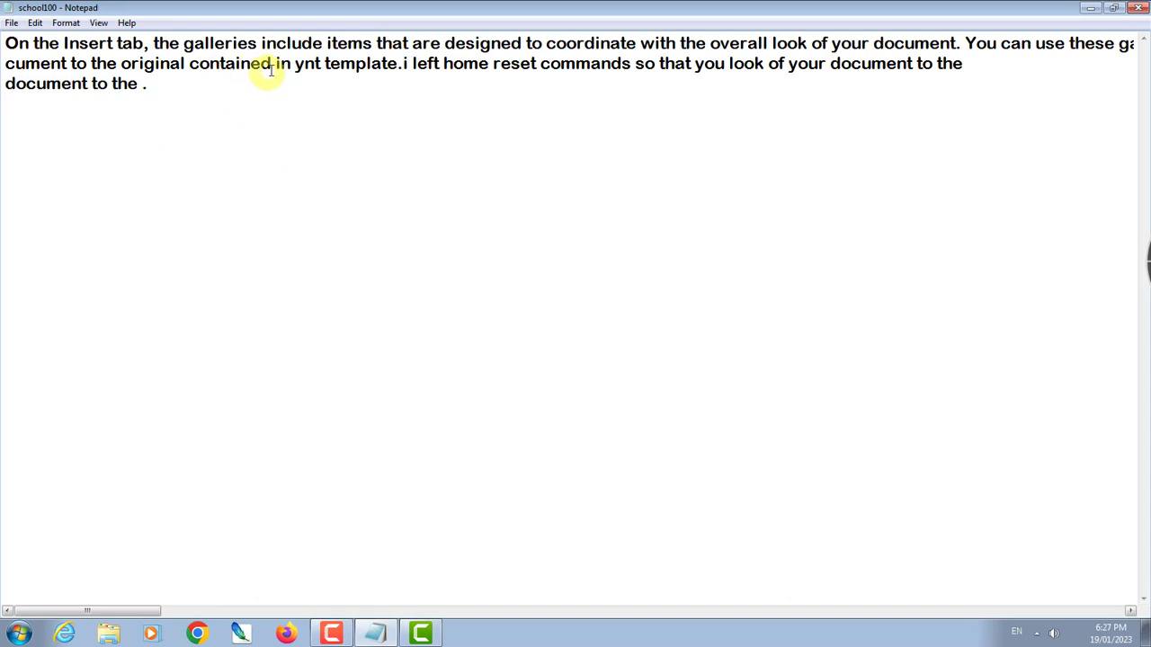
left_click(148, 43)
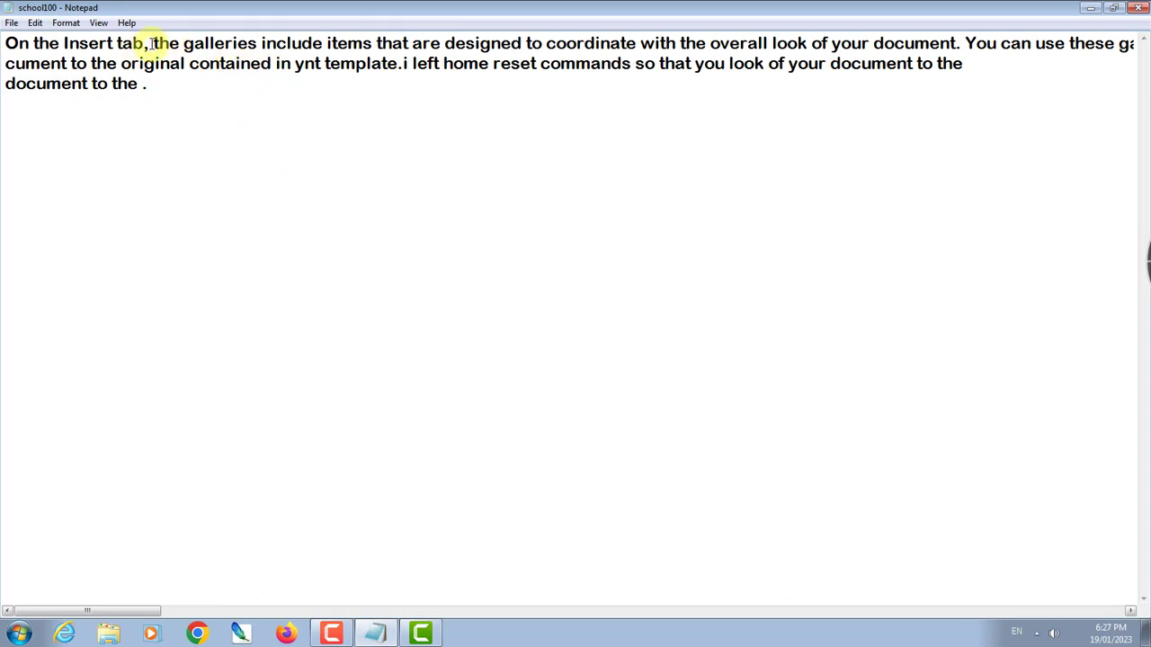
type("of")
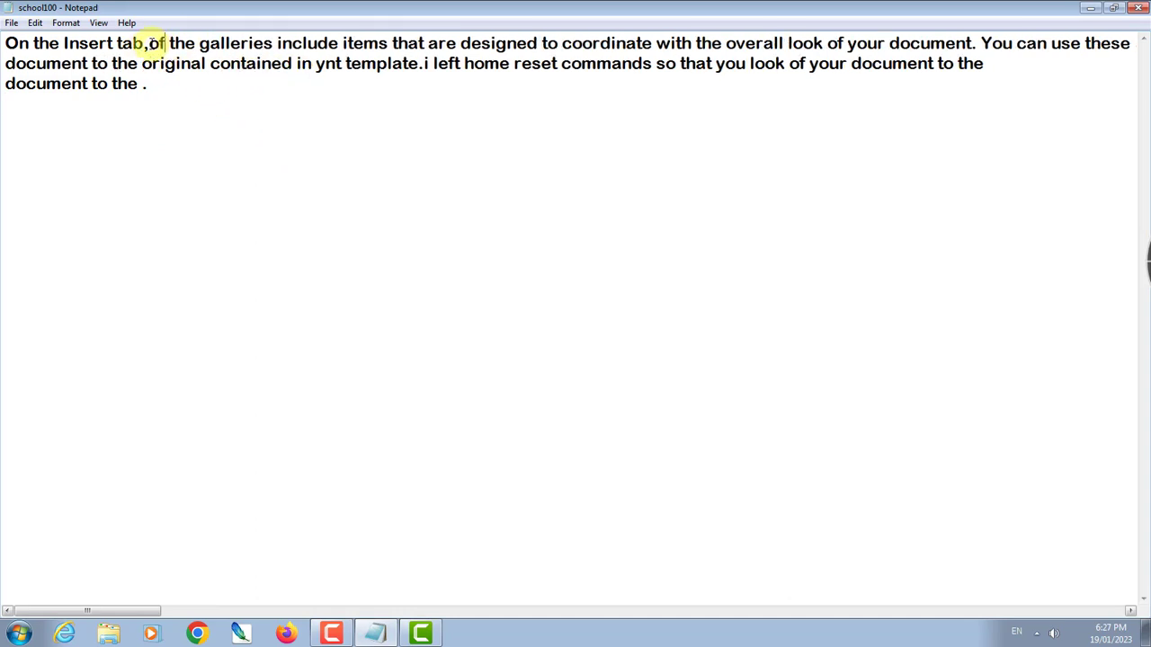
left_click(561, 44)
type("p")
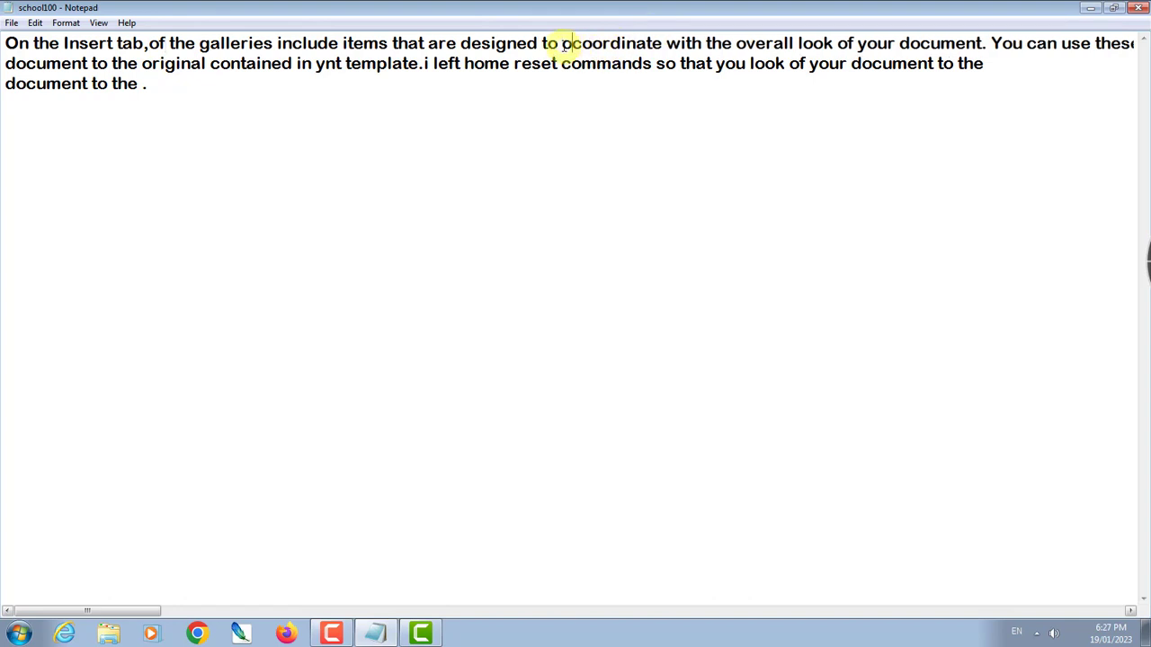
type("f")
key("BackSpace")
key("BackSpace")
key("BackSpace")
type("of")
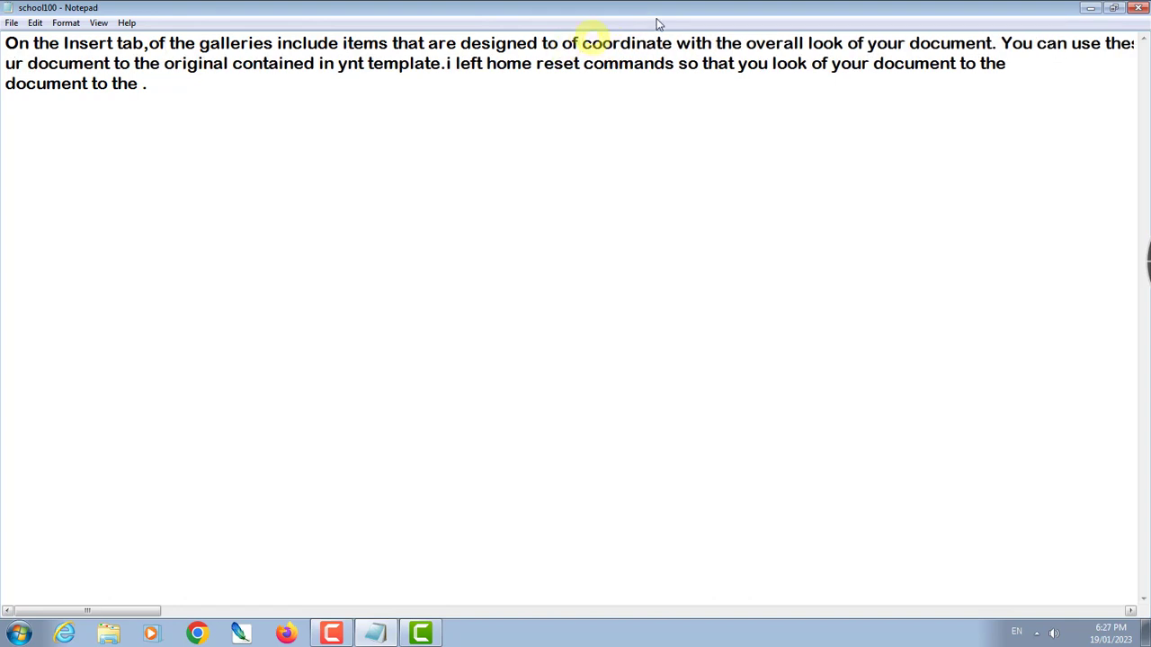
Select "of" before "your document" on the first line and step through the other matches with Find Next
double_click(850, 43)
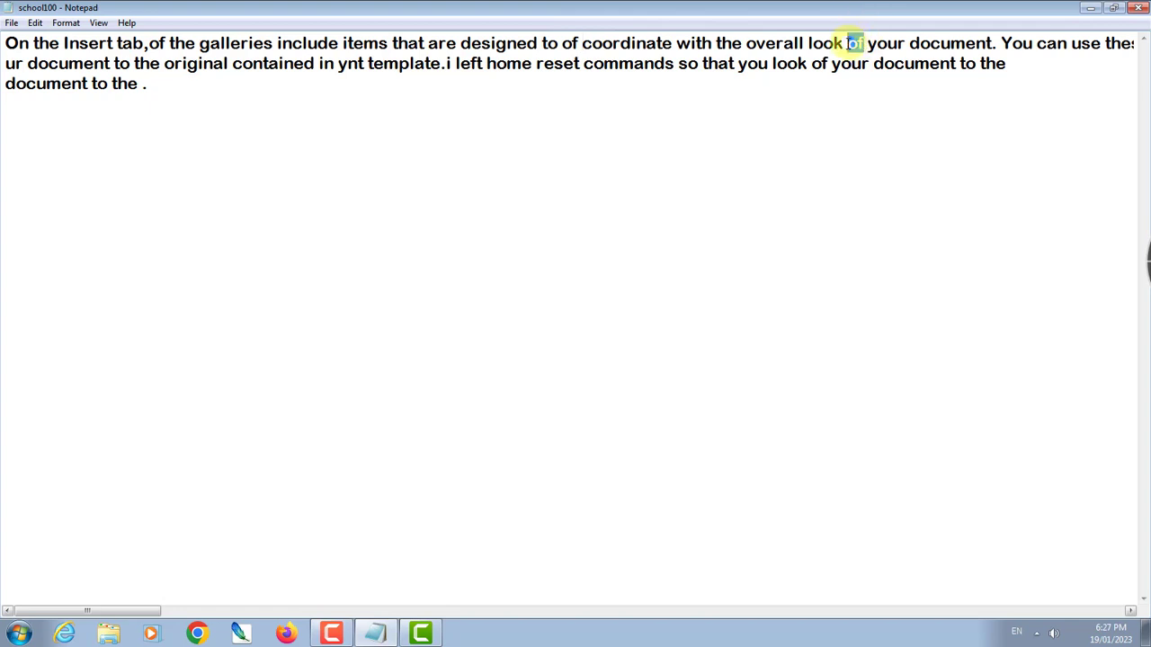
key("F3")
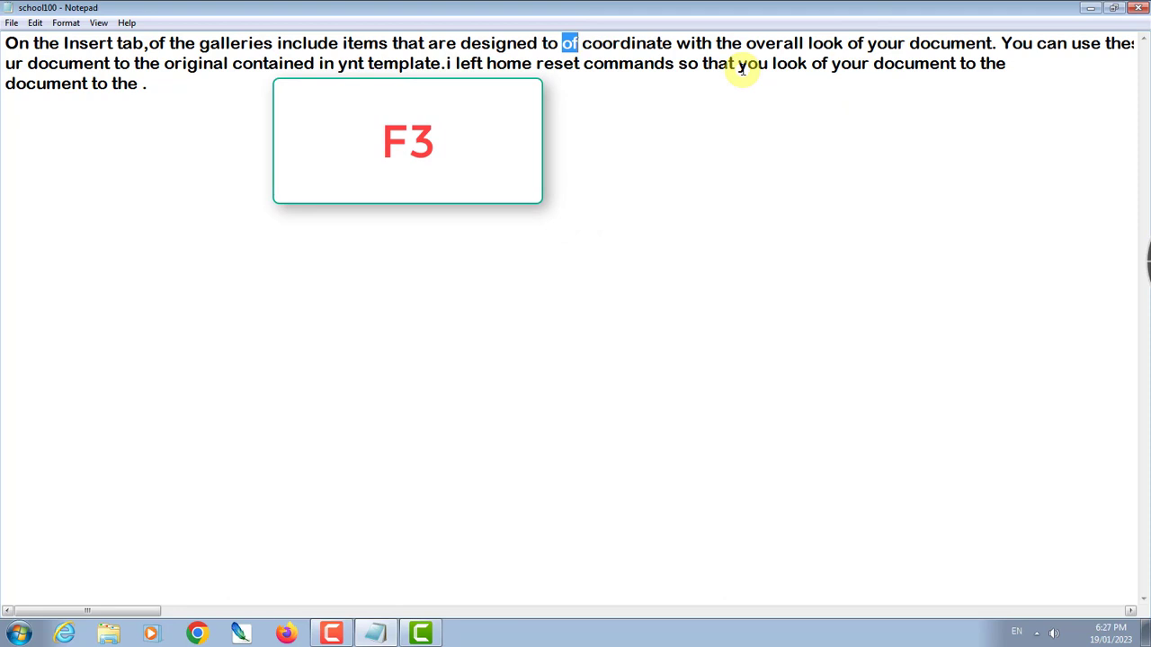
key("F3")
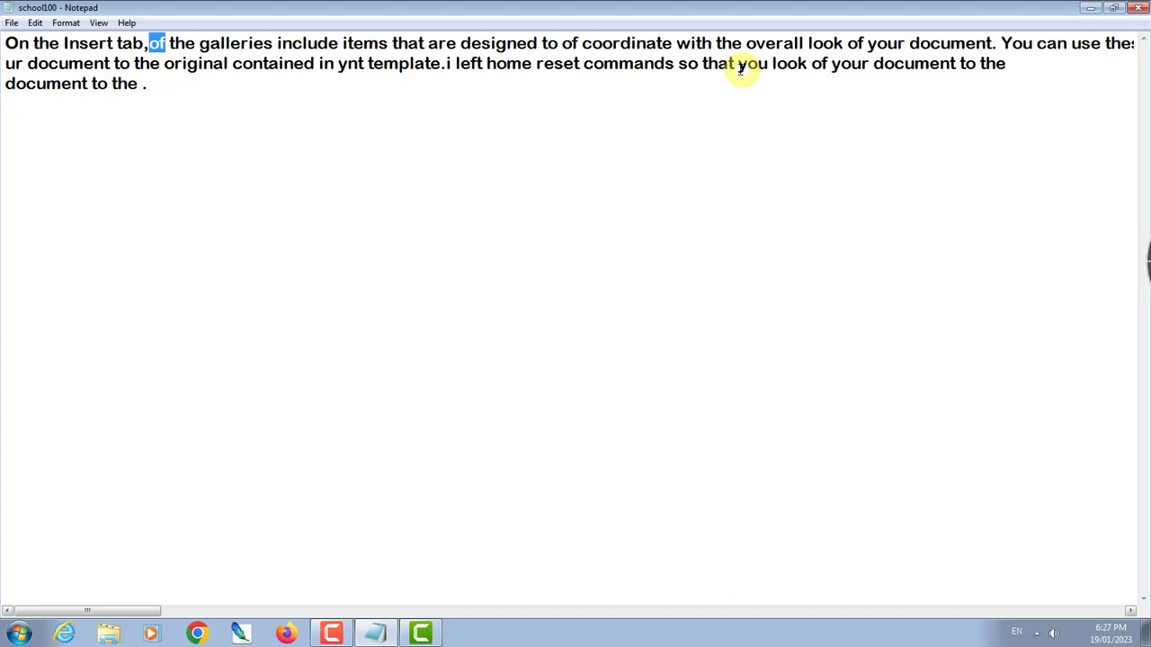
Open the Replace dialog and set it to replace "of" with "QQ"
left_click(36, 23)
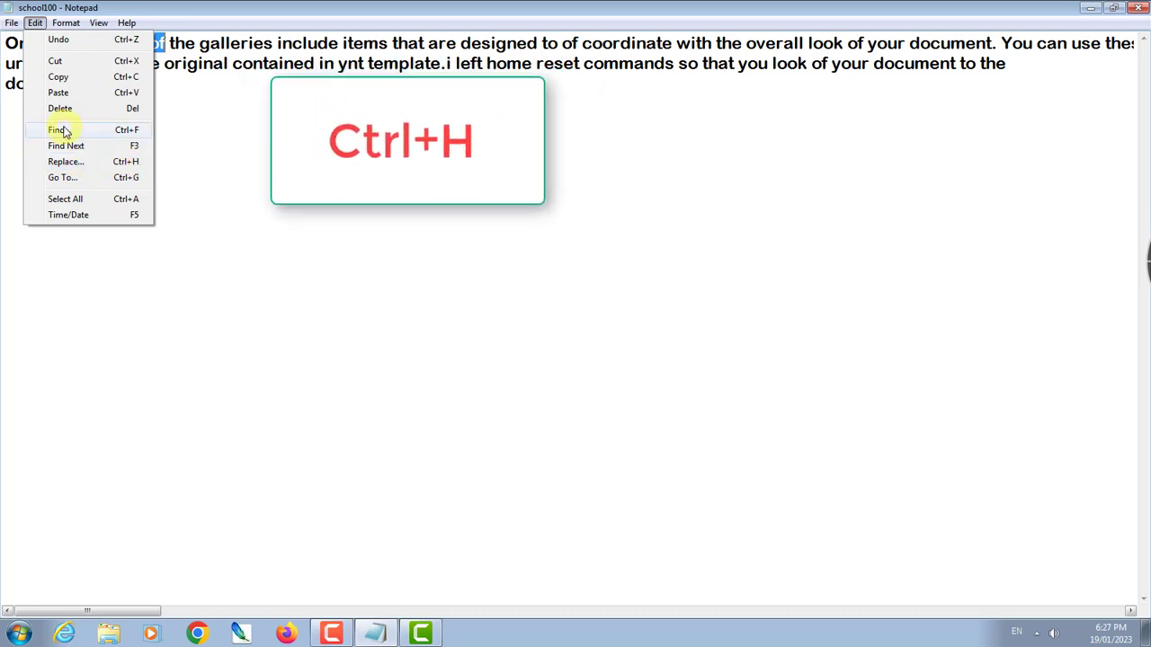
left_click(98, 169)
left_click_drag(141, 95, 346, 230)
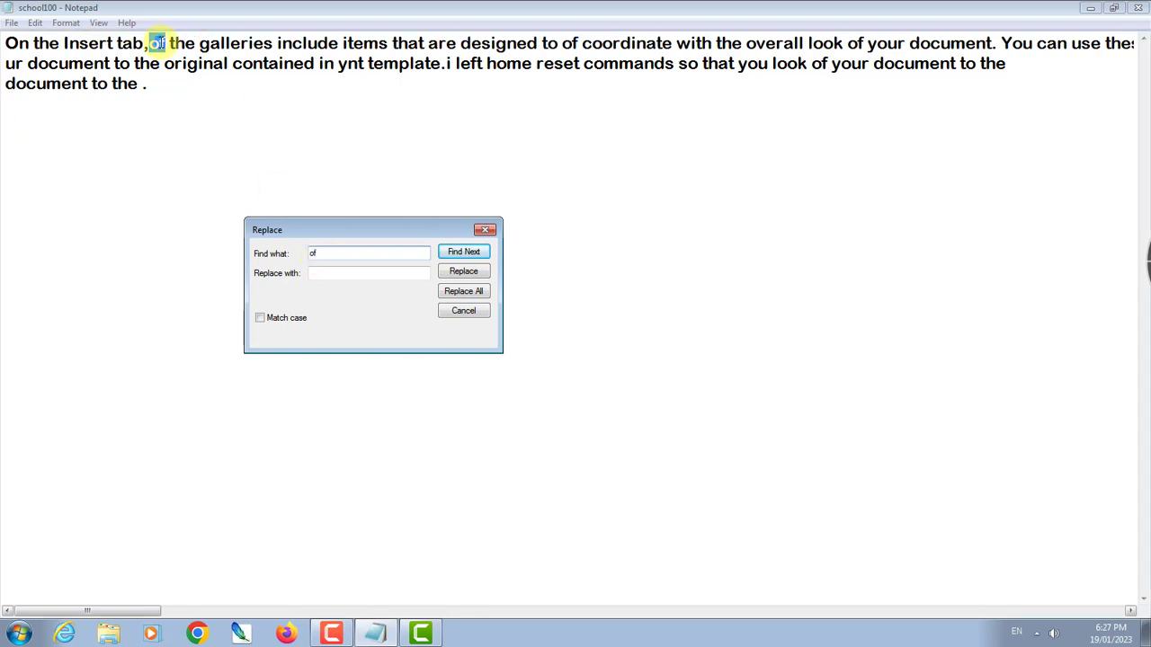
left_click(159, 43)
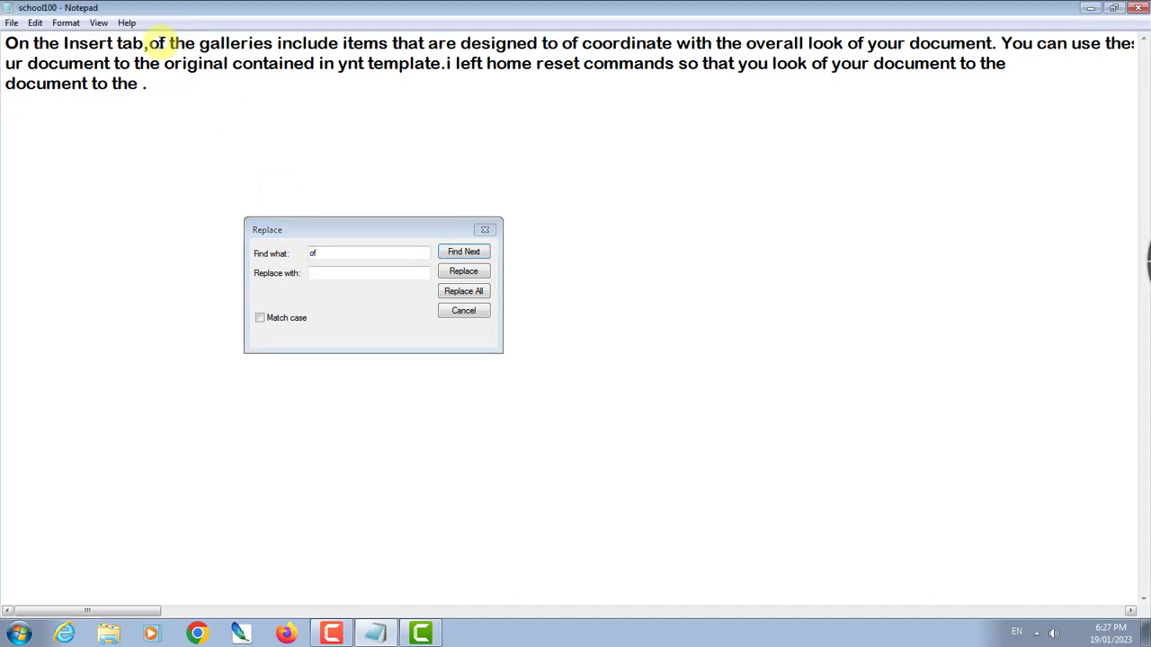
left_click(333, 277)
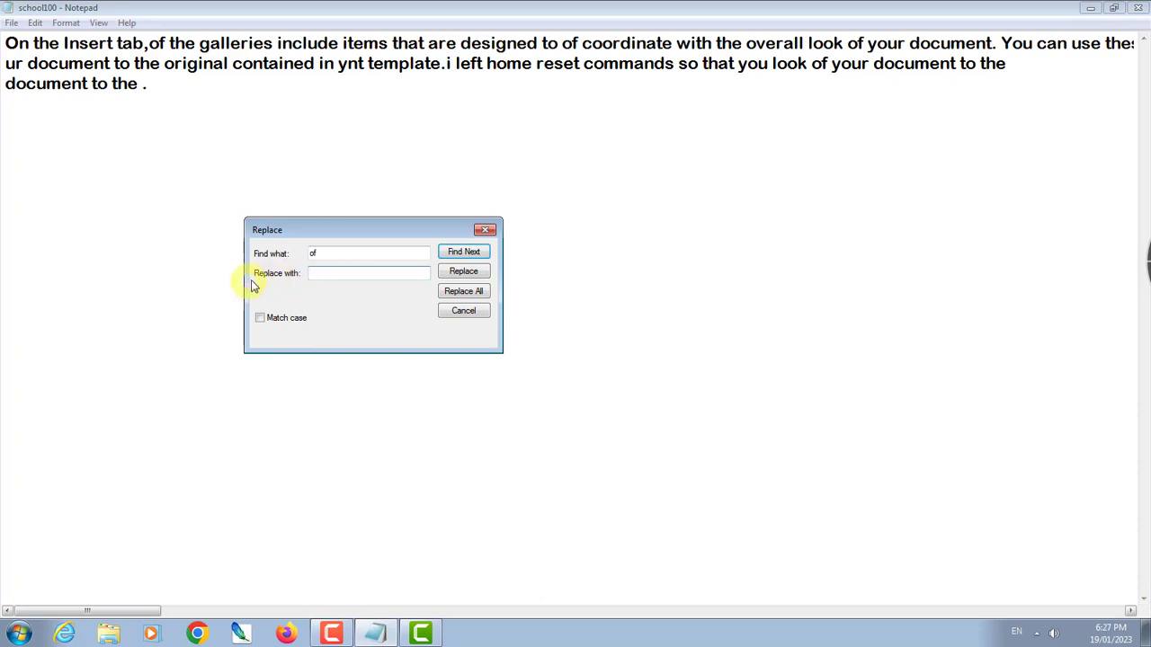
left_click_drag(352, 228, 312, 98)
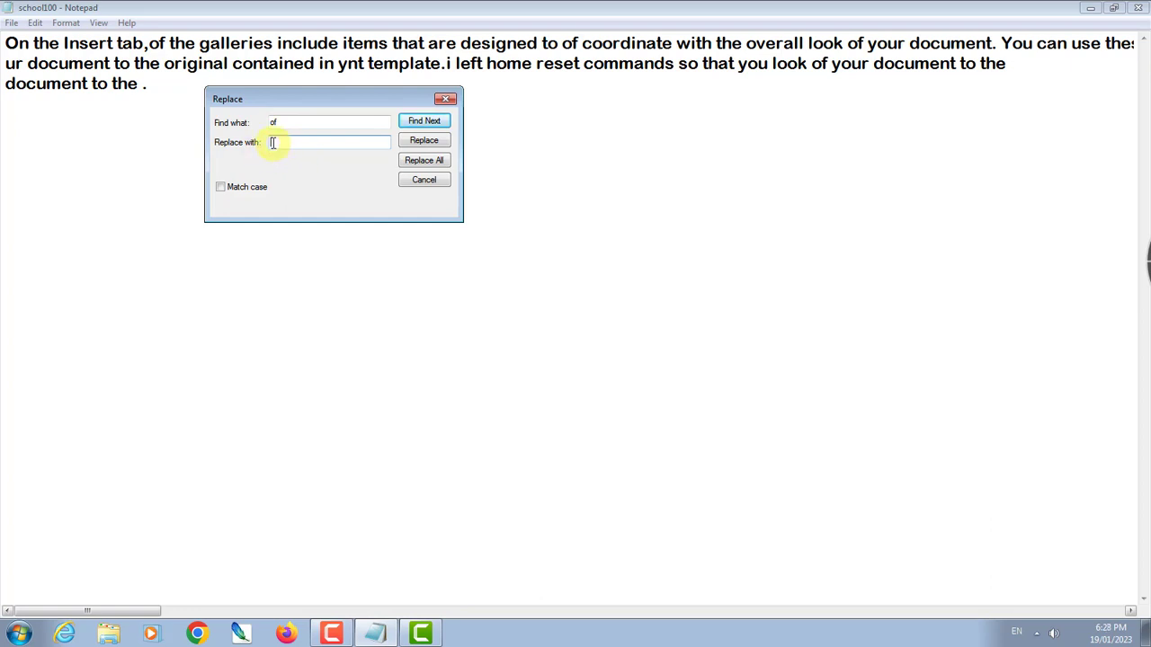
type("QQ")
Replace "of" with "QQ" one match at a time before "coordinate" and before "your document" on the first line
left_click(424, 121)
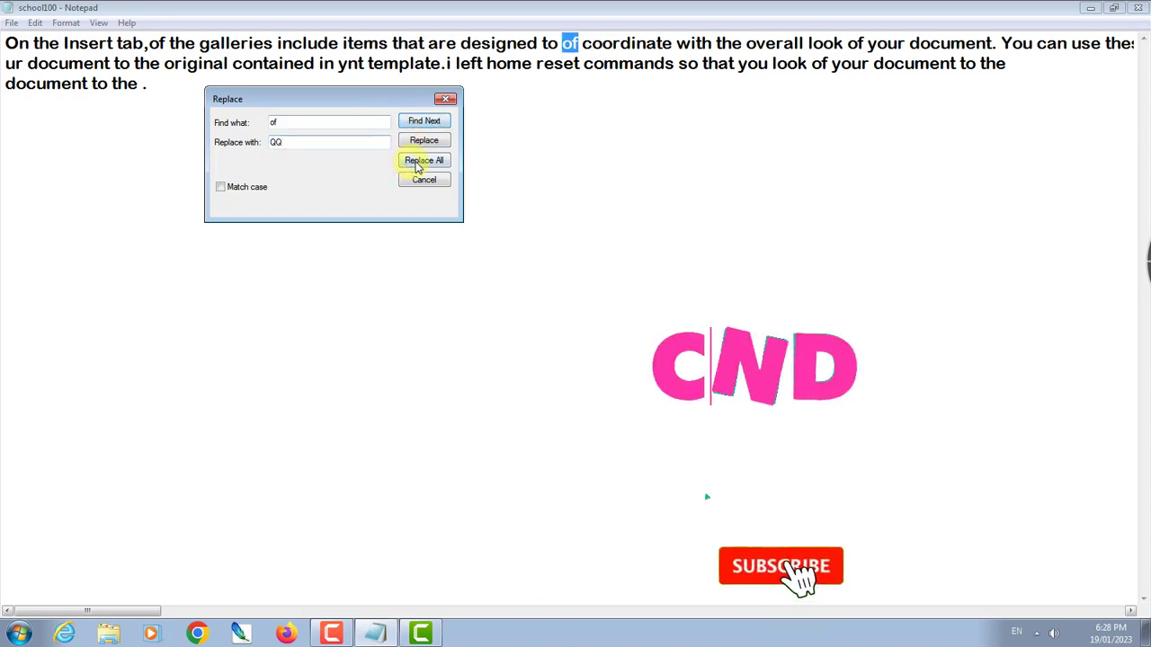
left_click(423, 141)
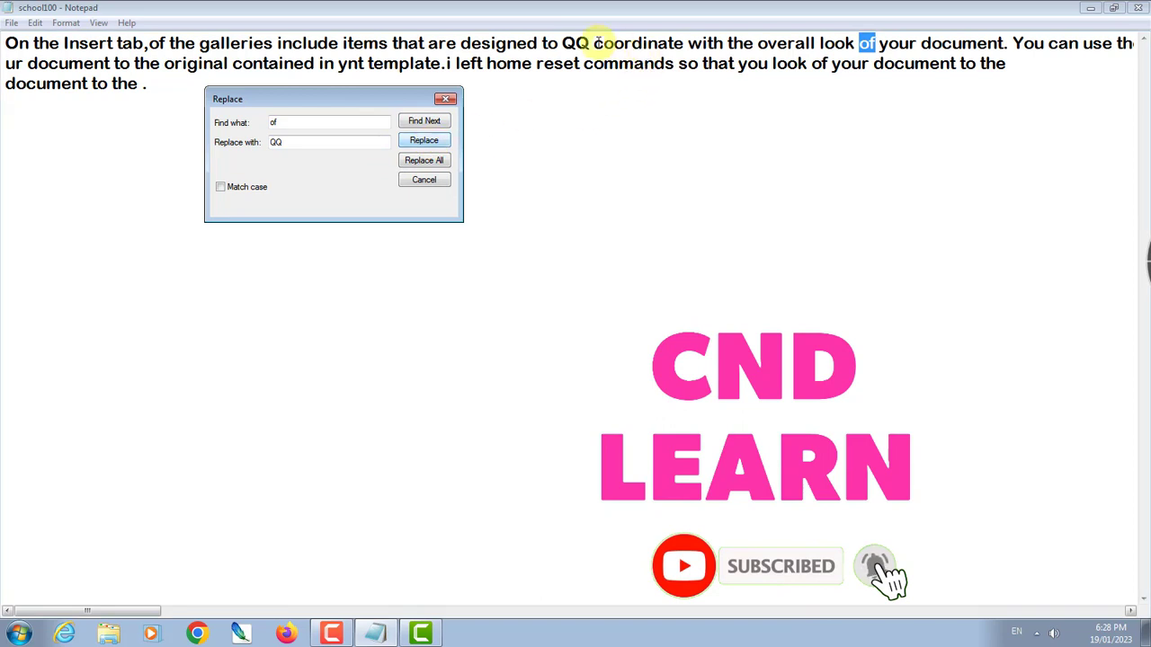
left_click(425, 143)
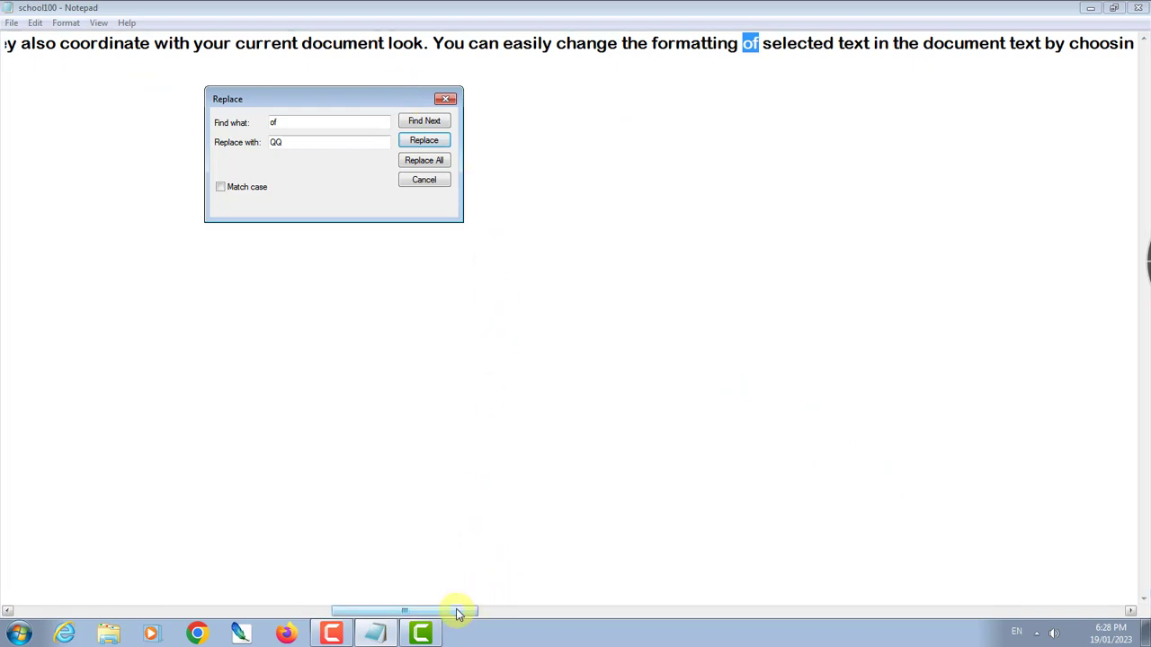
Replace all remaining occurrences of "of" with "QQ", check the first line, and close the Replace dialog
left_click_drag(456, 608, 160, 596)
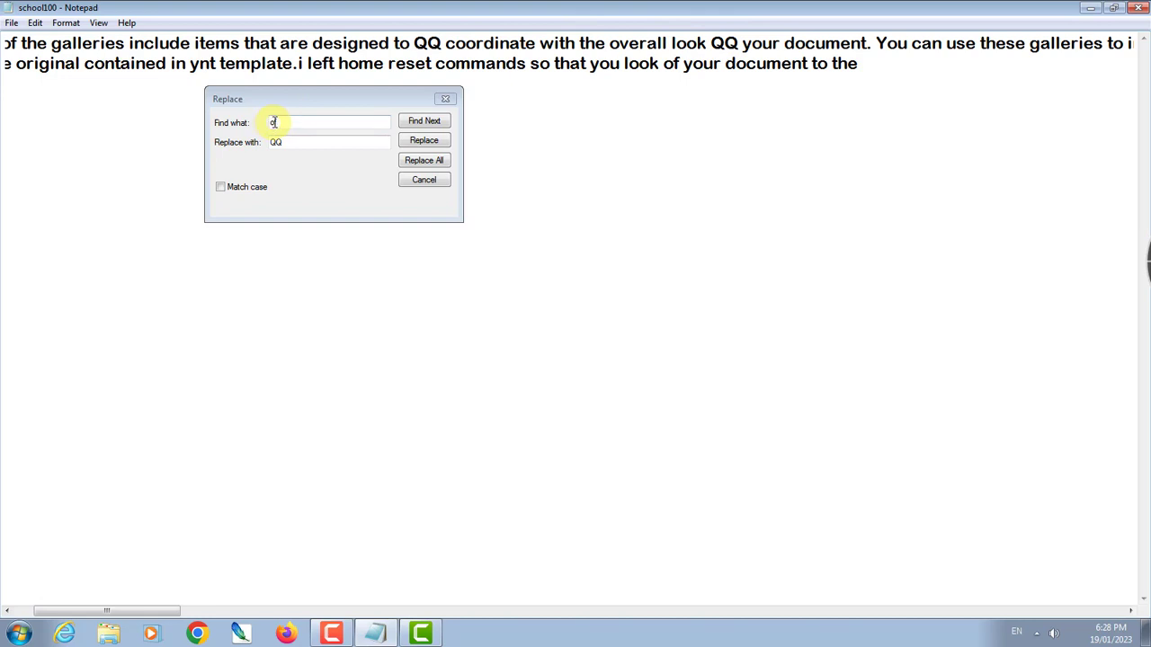
left_click(439, 163)
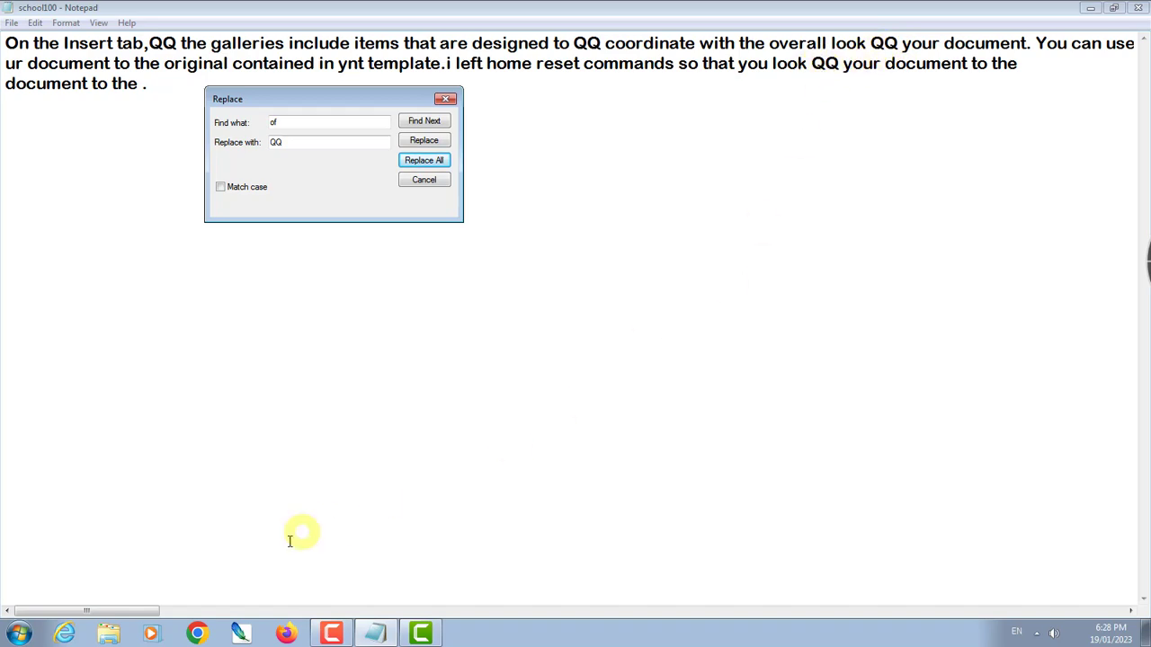
left_click_drag(141, 608, 431, 588)
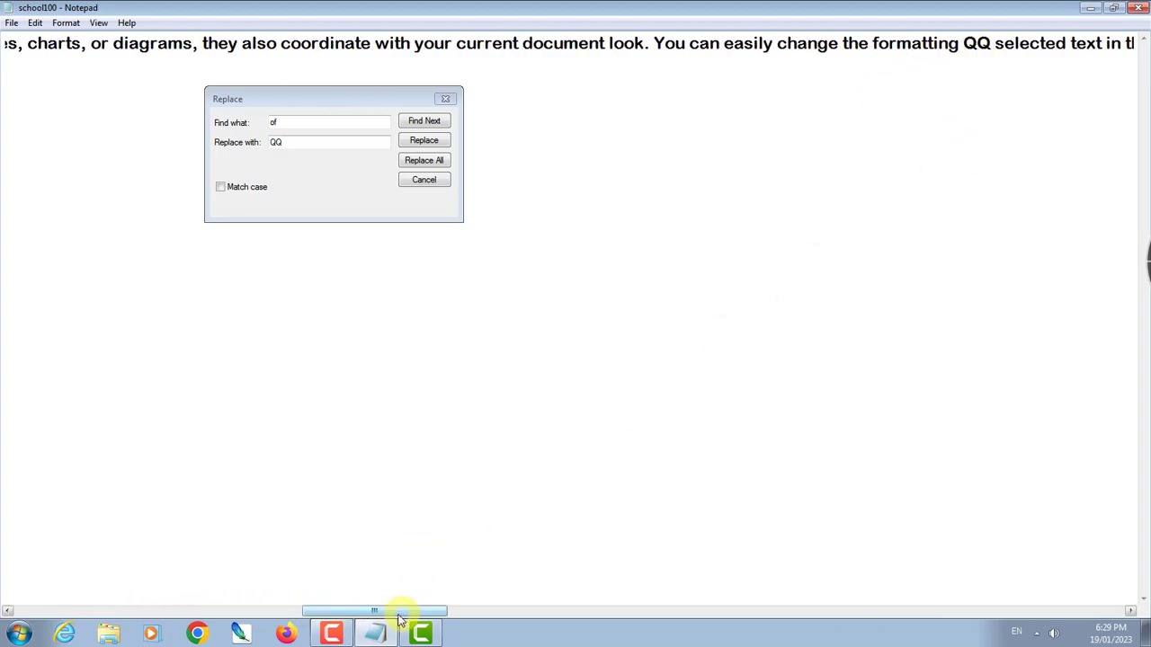
left_click_drag(395, 620, 64, 622)
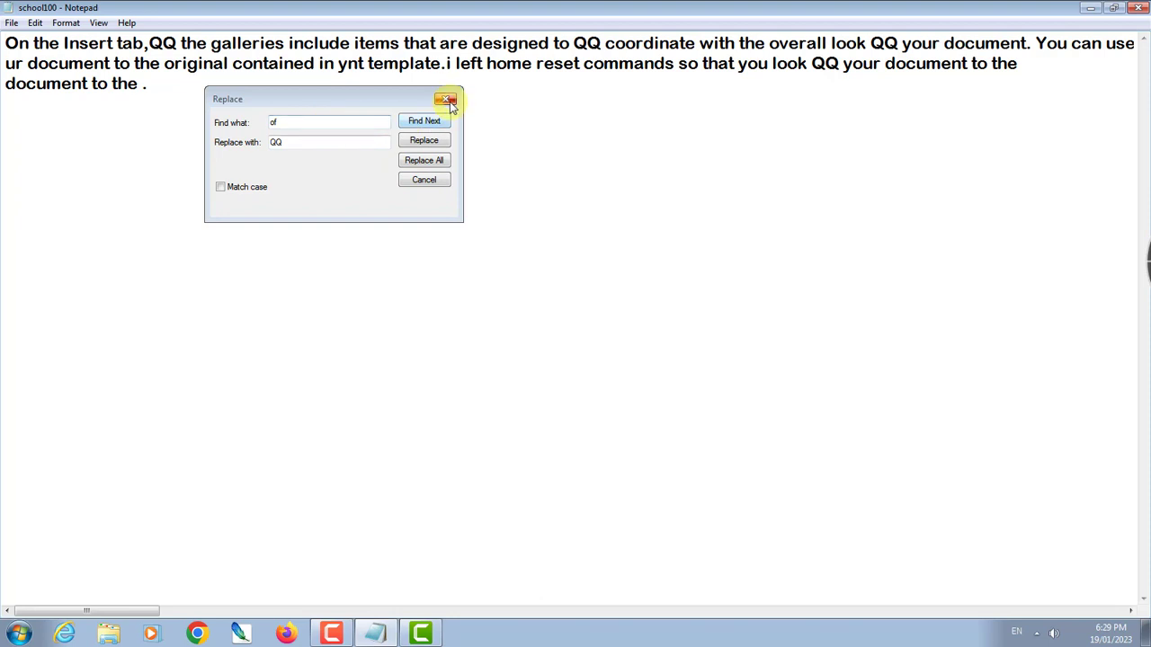
left_click(424, 182)
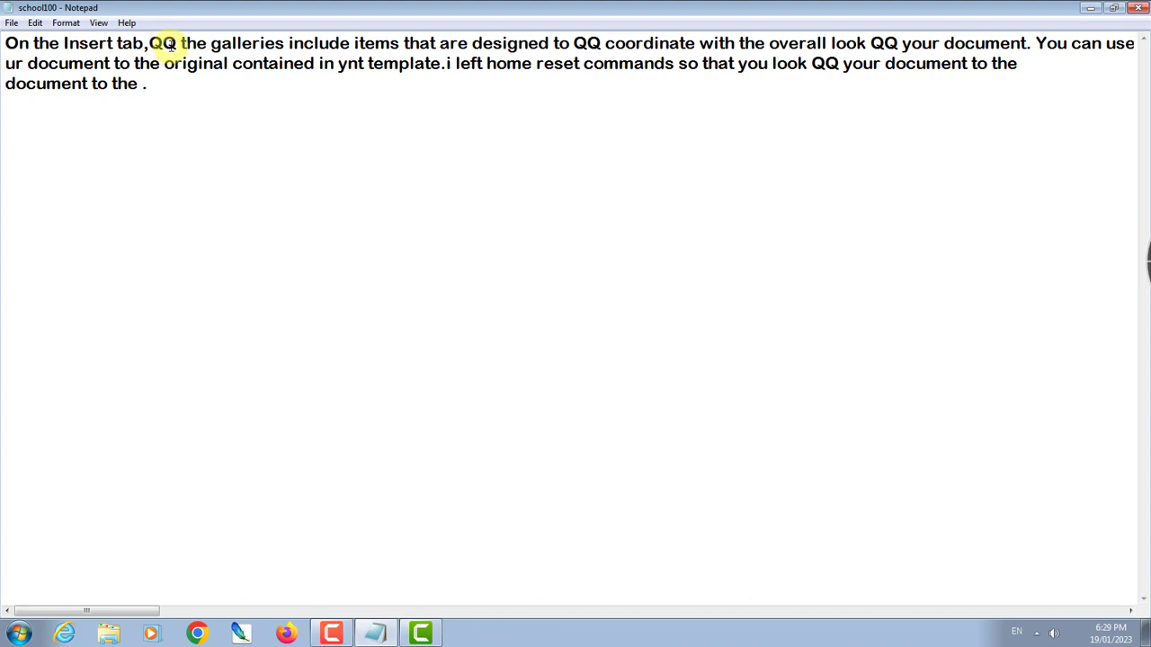
Reopen the Replace dialog and set it to replace "qq" with "of"
left_click(34, 23)
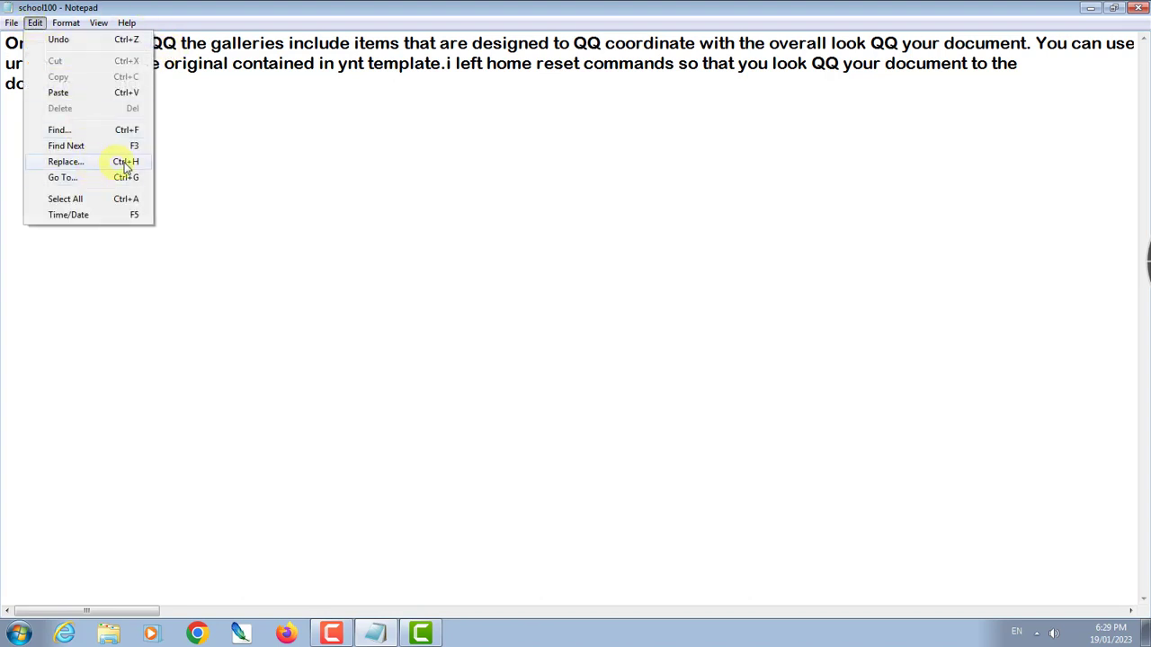
left_click(83, 164)
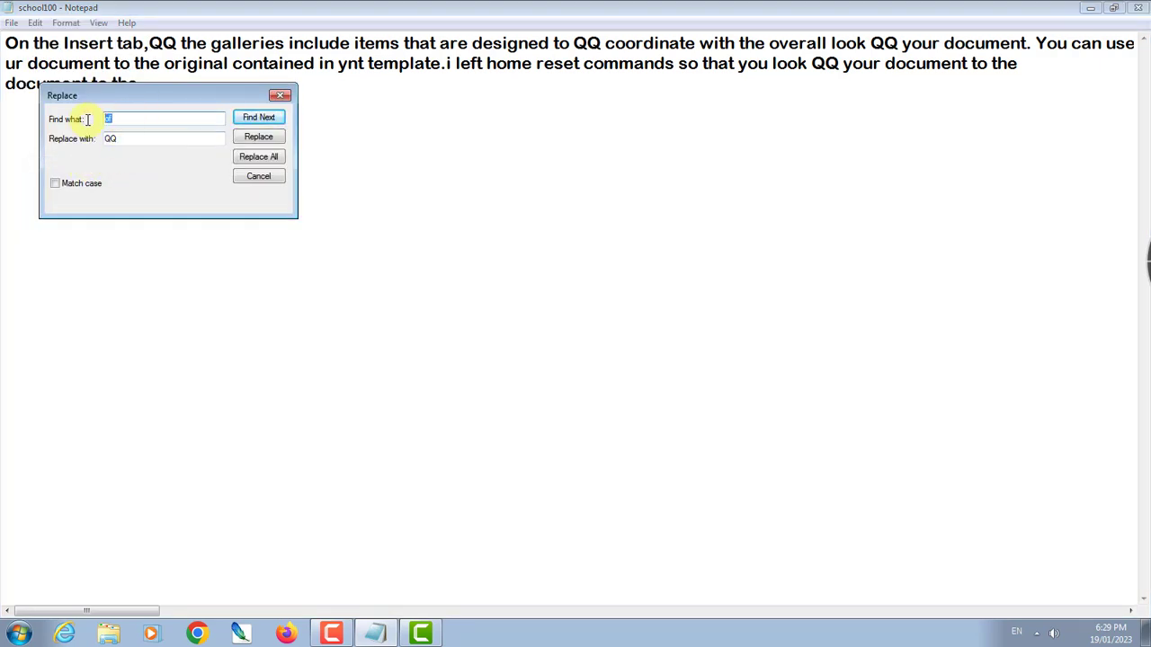
type("qq")
key("Tab")
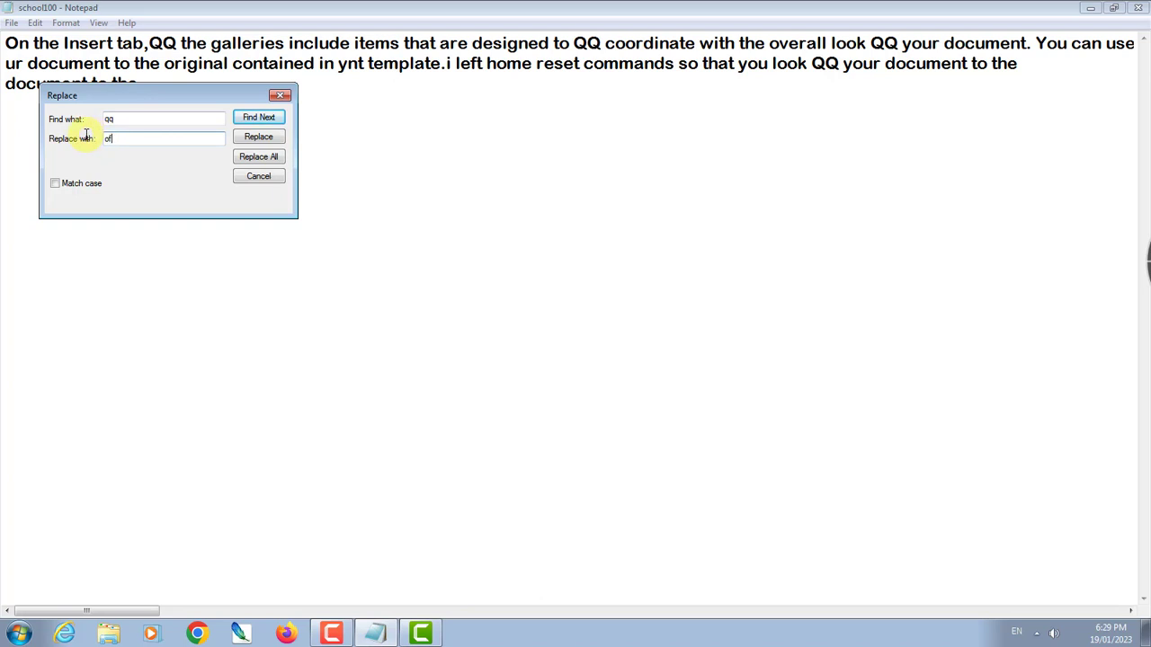
type("of")
left_click(114, 118)
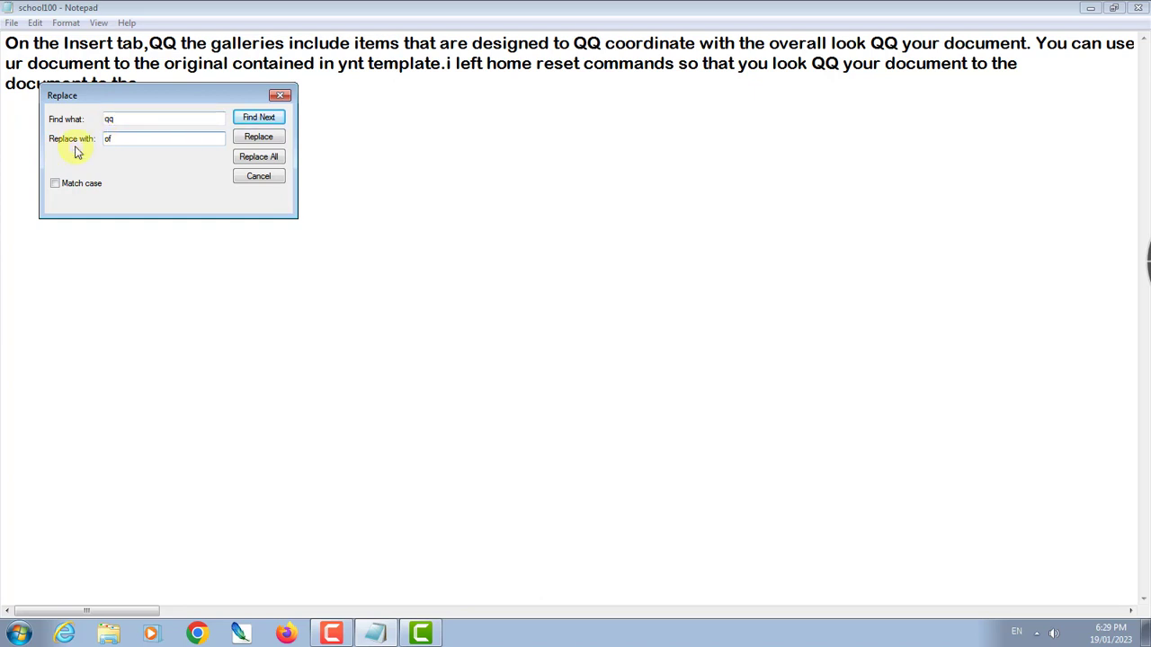
left_click(113, 119)
left_click(115, 140)
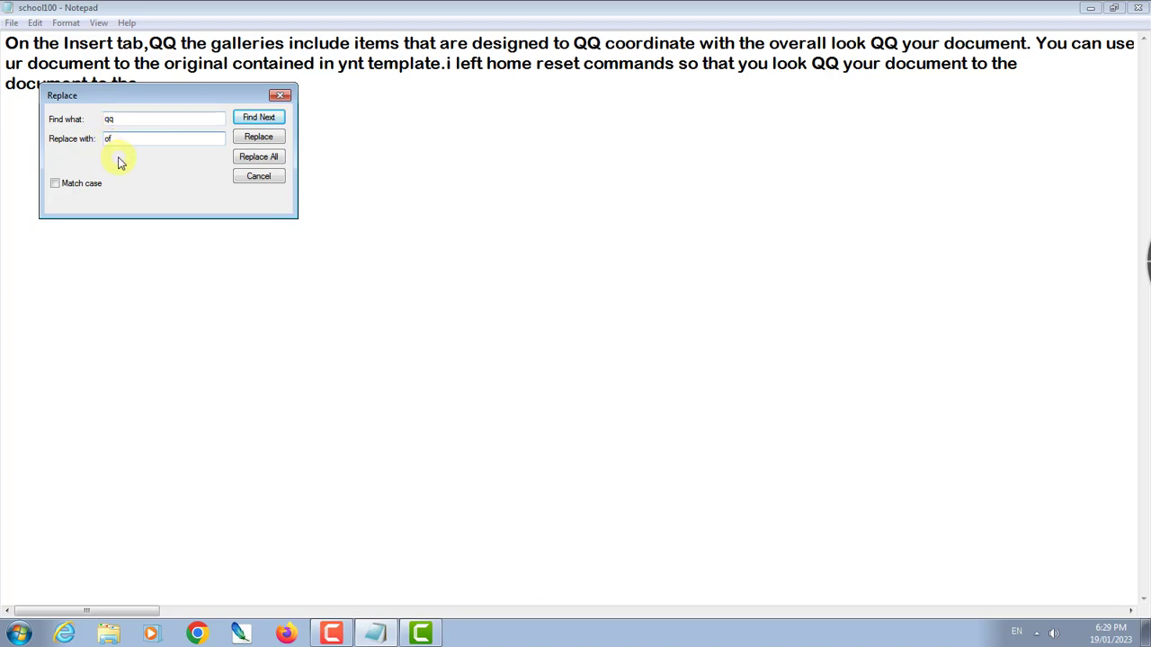
Replace "QQ" with "of" one match at a time after "Insert tab," and before "coordinate" on the first line
left_click(276, 141)
left_click(274, 140)
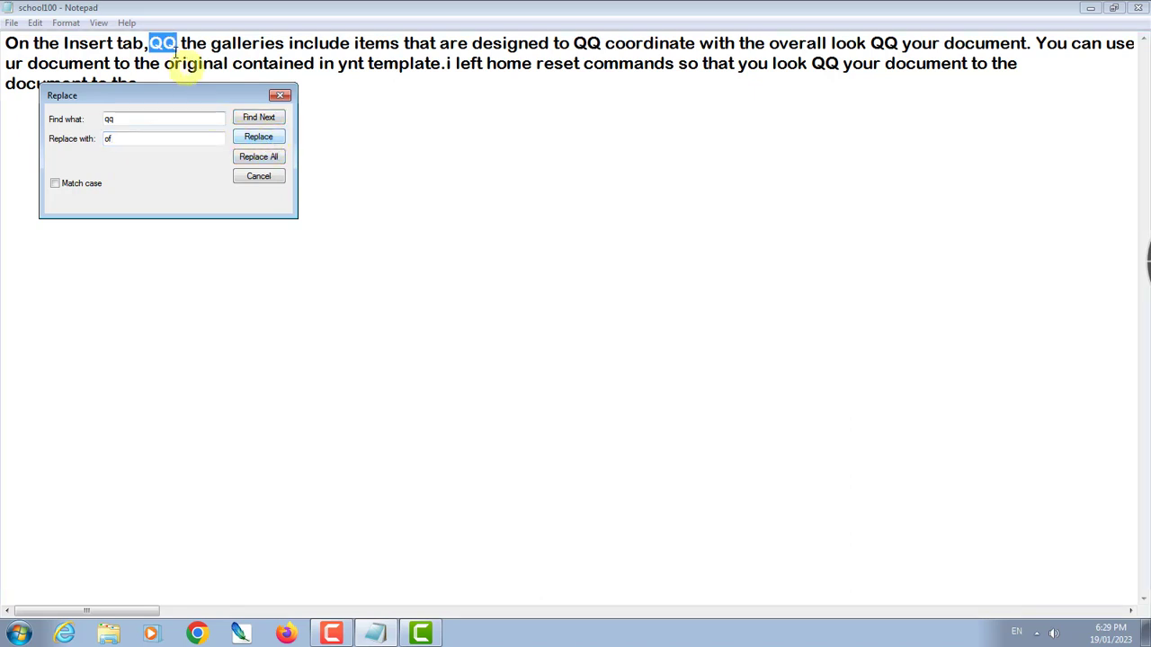
left_click(259, 137)
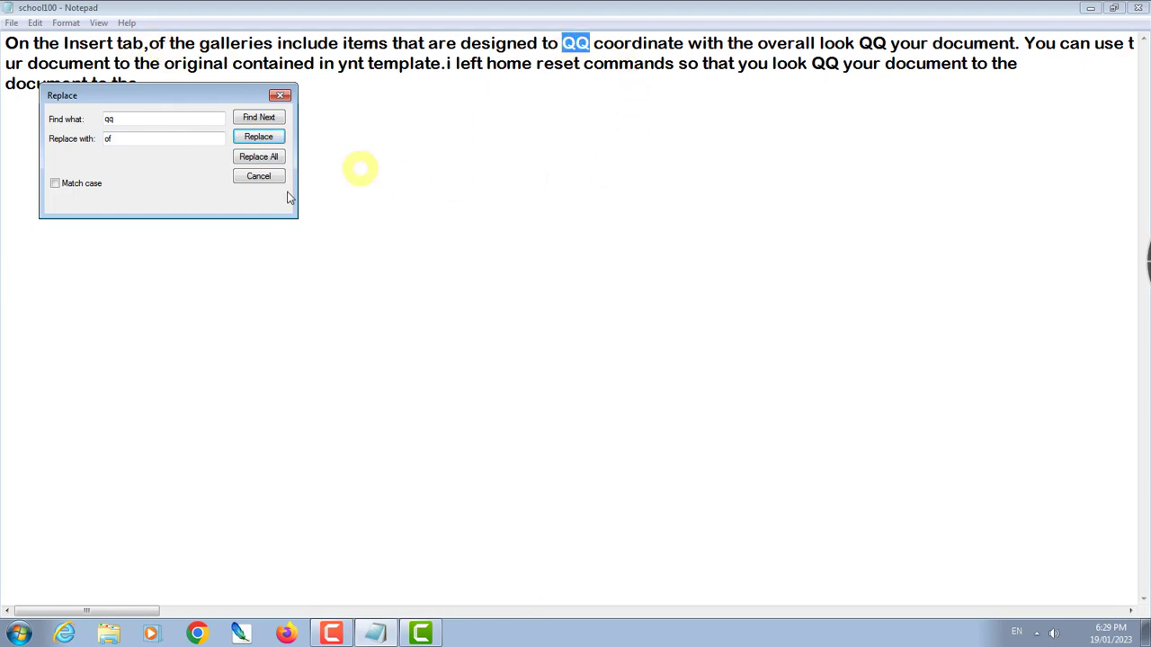
left_click(259, 137)
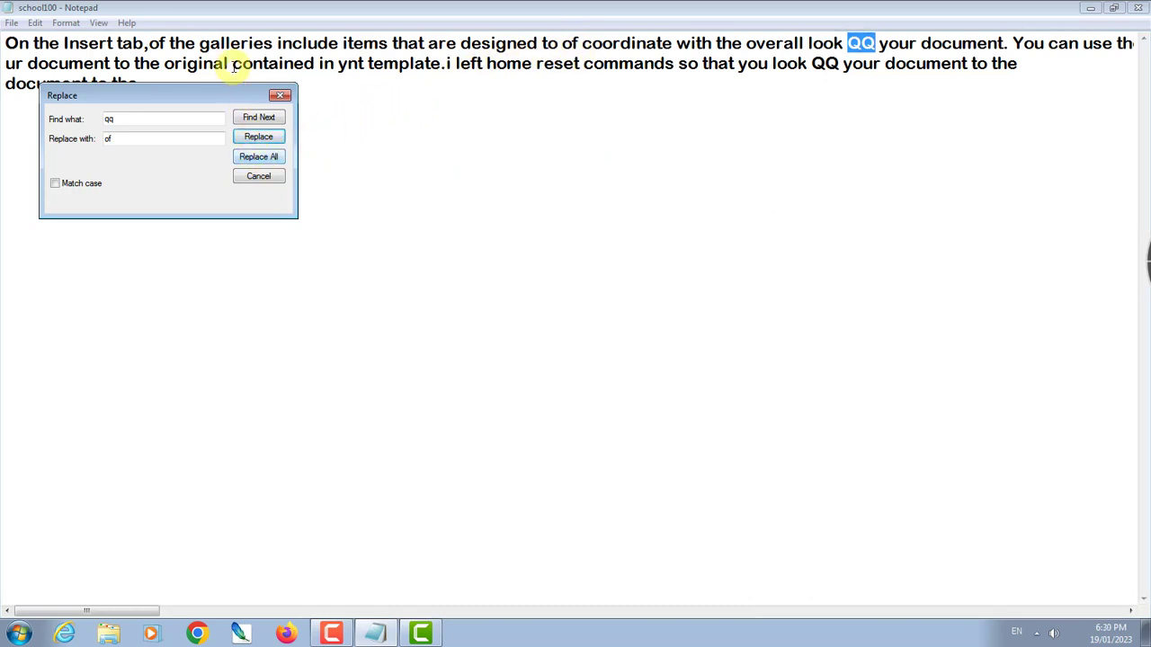
Replace all remaining occurrences of "qq" with "of" and close the Replace dialog
left_click_drag(234, 93, 280, 132)
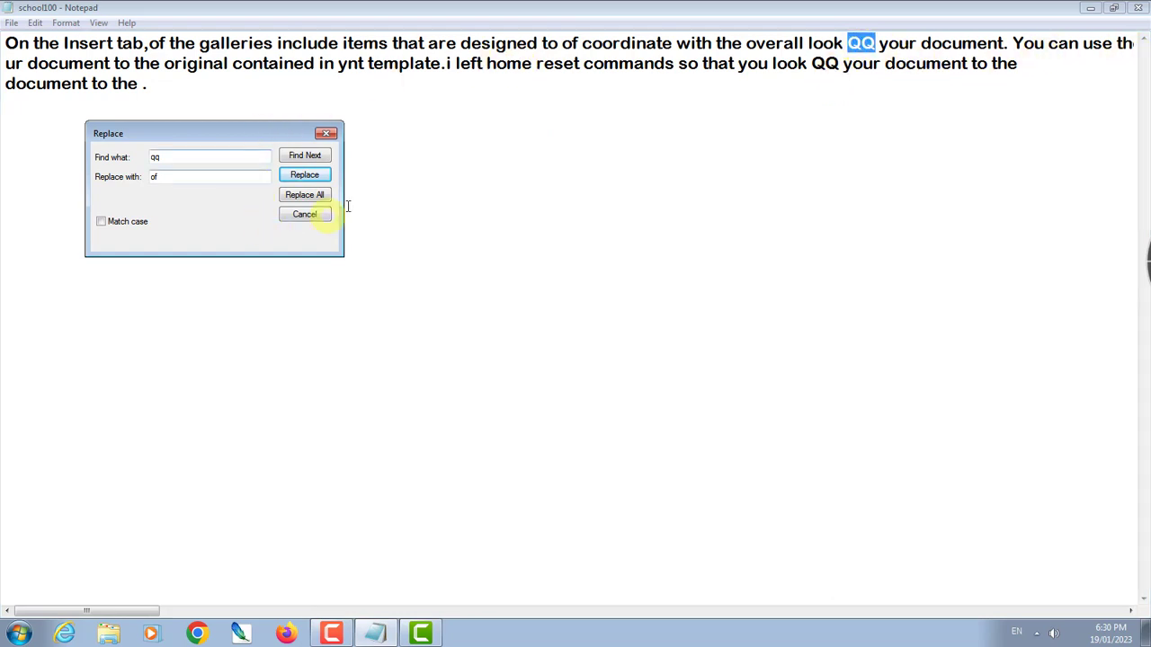
left_click(322, 196)
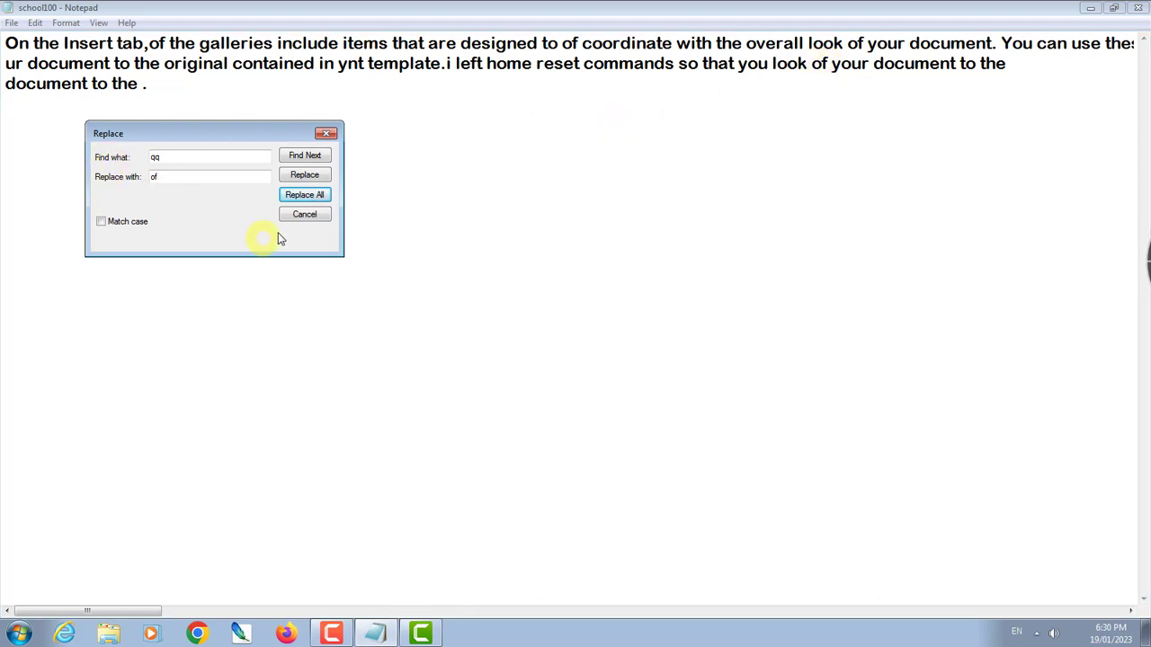
left_click(320, 133)
Turn on word wrap to check whether the Go To command is available, and turn word wrap off again
left_click(35, 22)
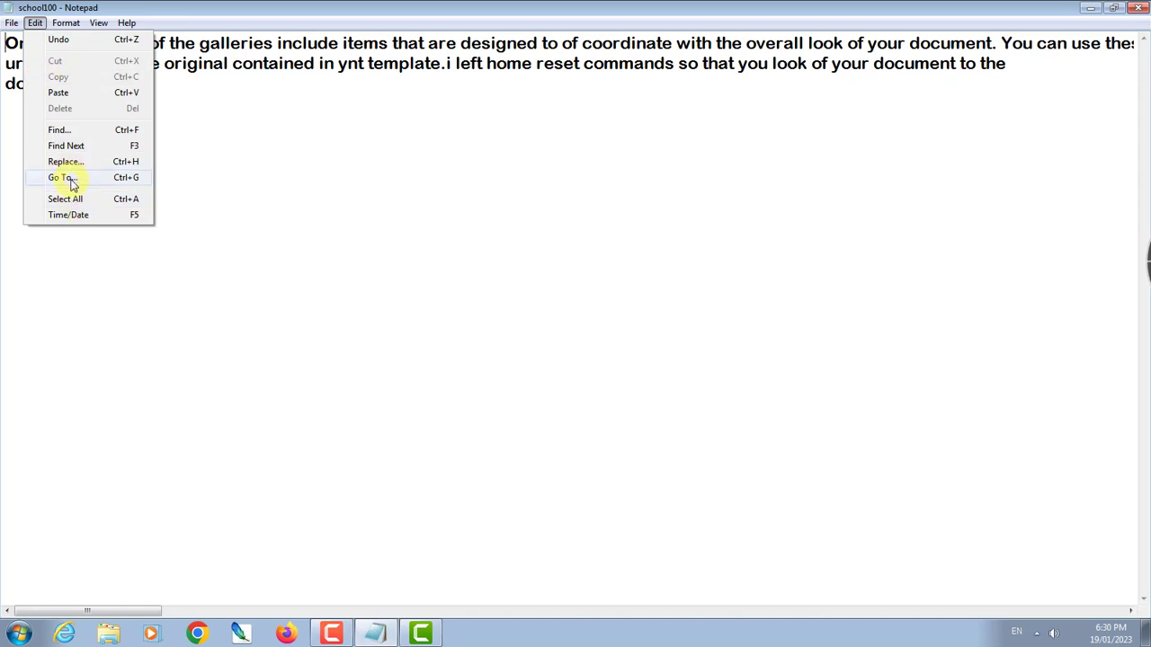
mouse_move(63, 32)
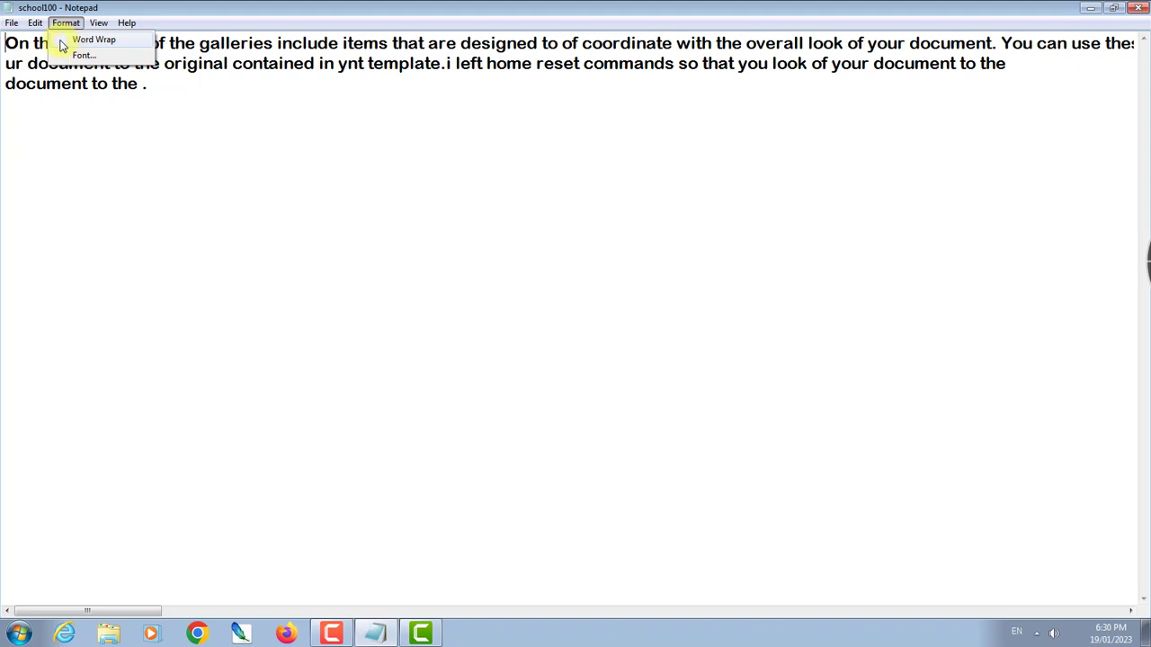
left_click(67, 43)
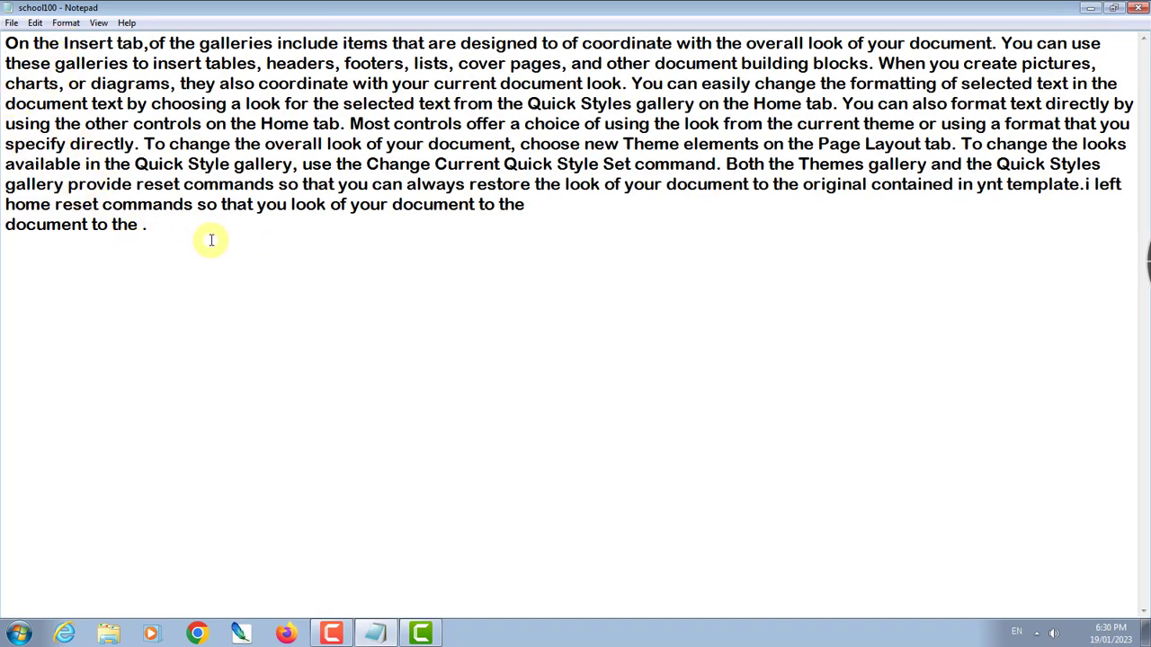
left_click(35, 24)
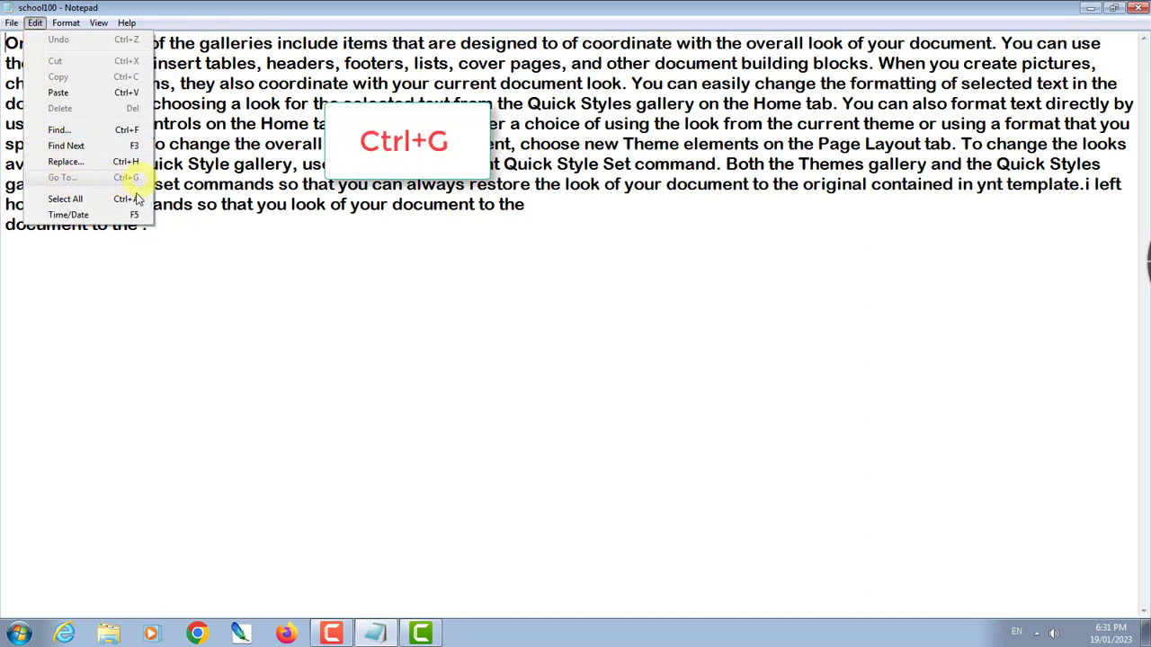
left_click(136, 314)
left_click(65, 22)
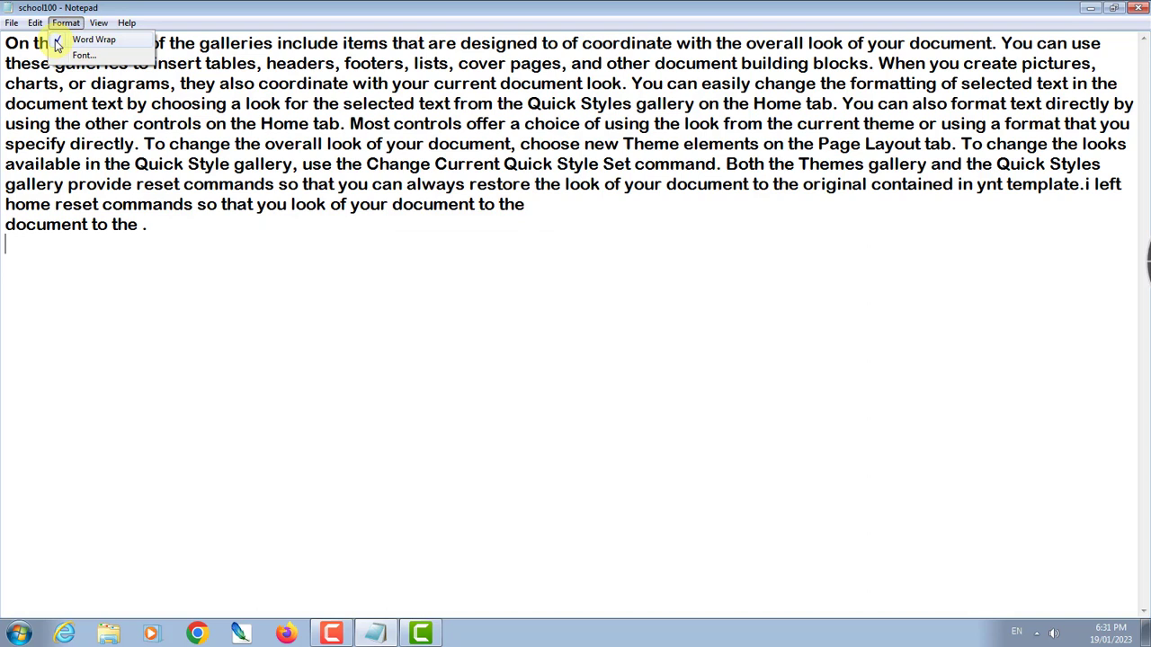
left_click(56, 43)
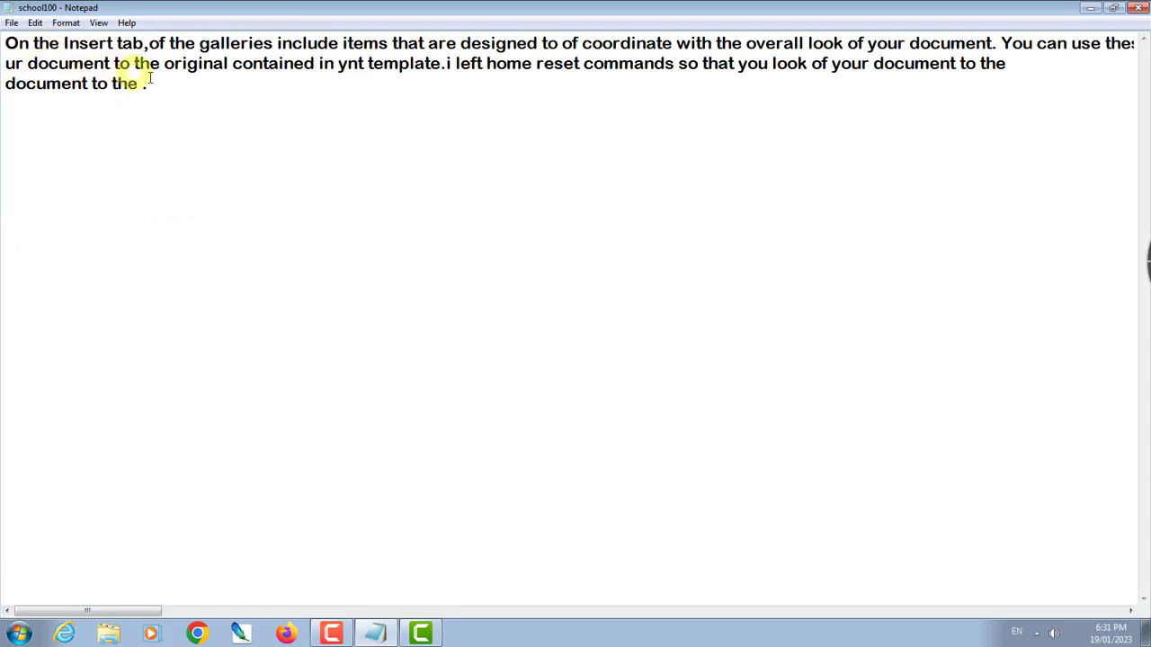
Move the insertion point to line 3 with the Go To command
left_click(35, 22)
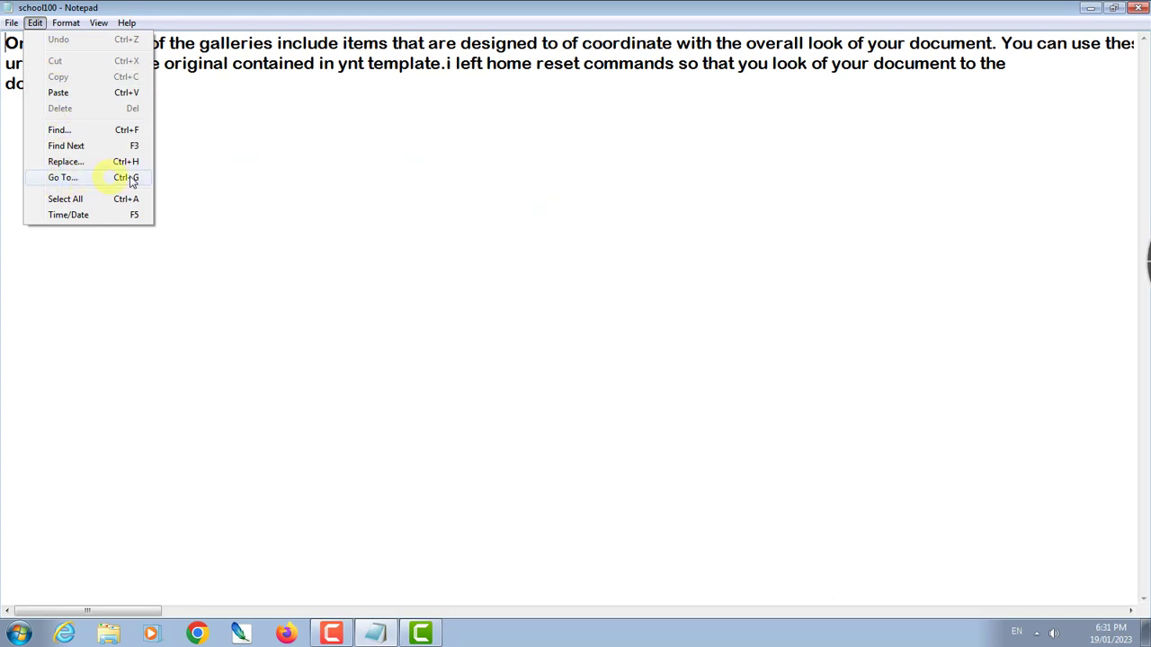
left_click(82, 181)
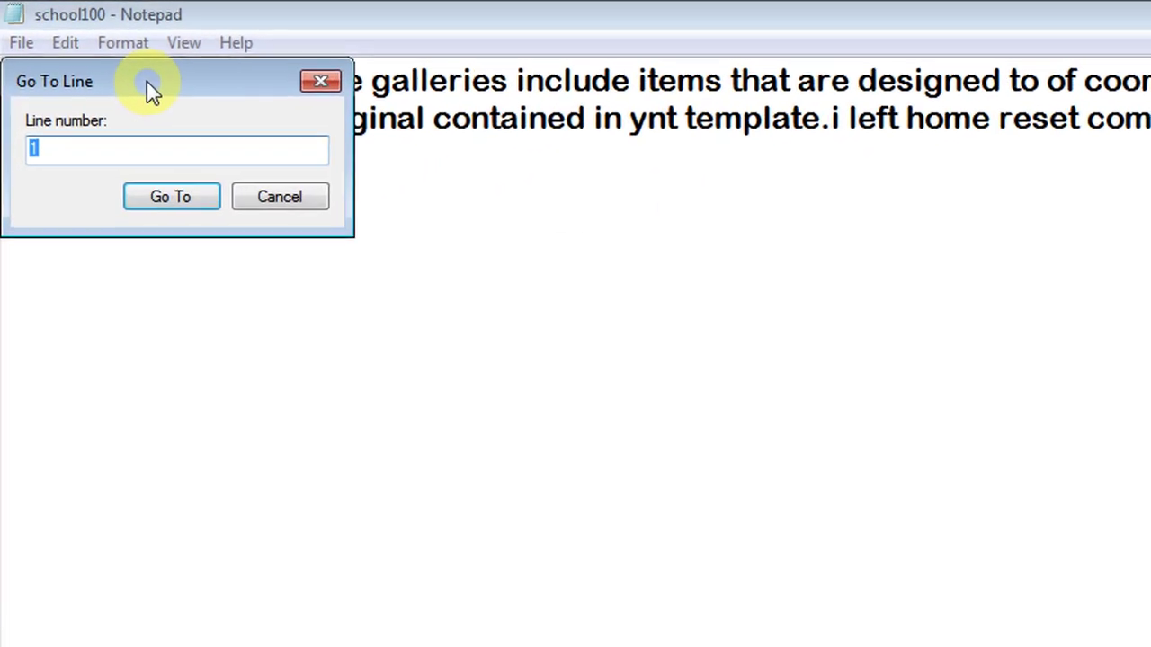
left_click_drag(78, 47, 250, 108)
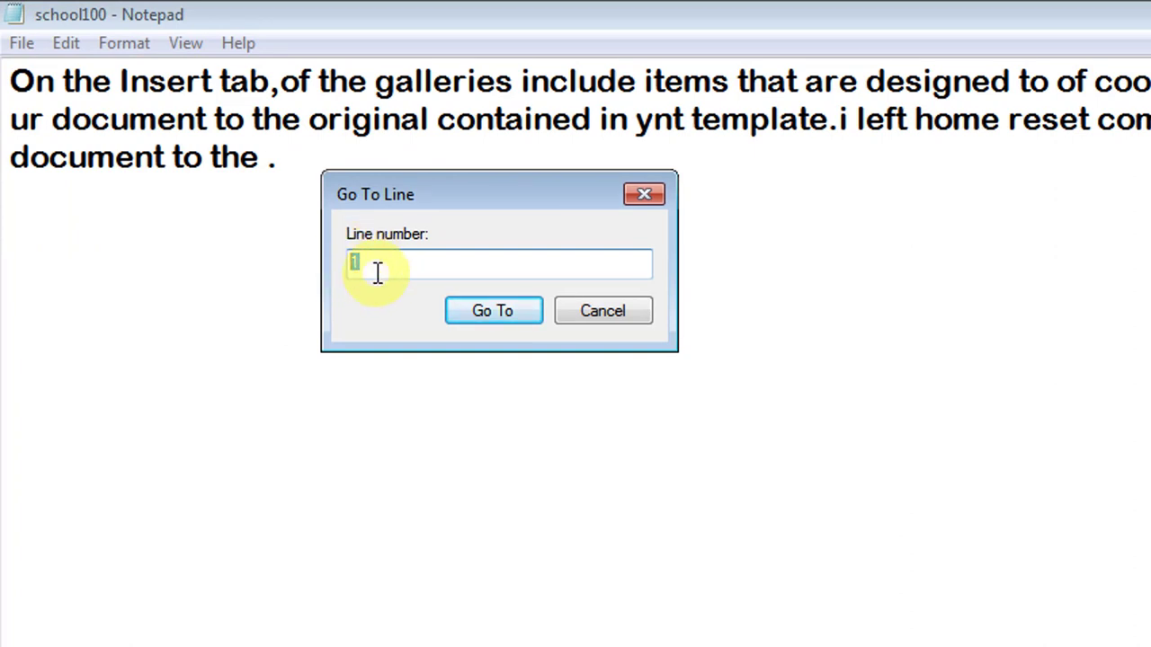
type("3")
left_click(493, 322)
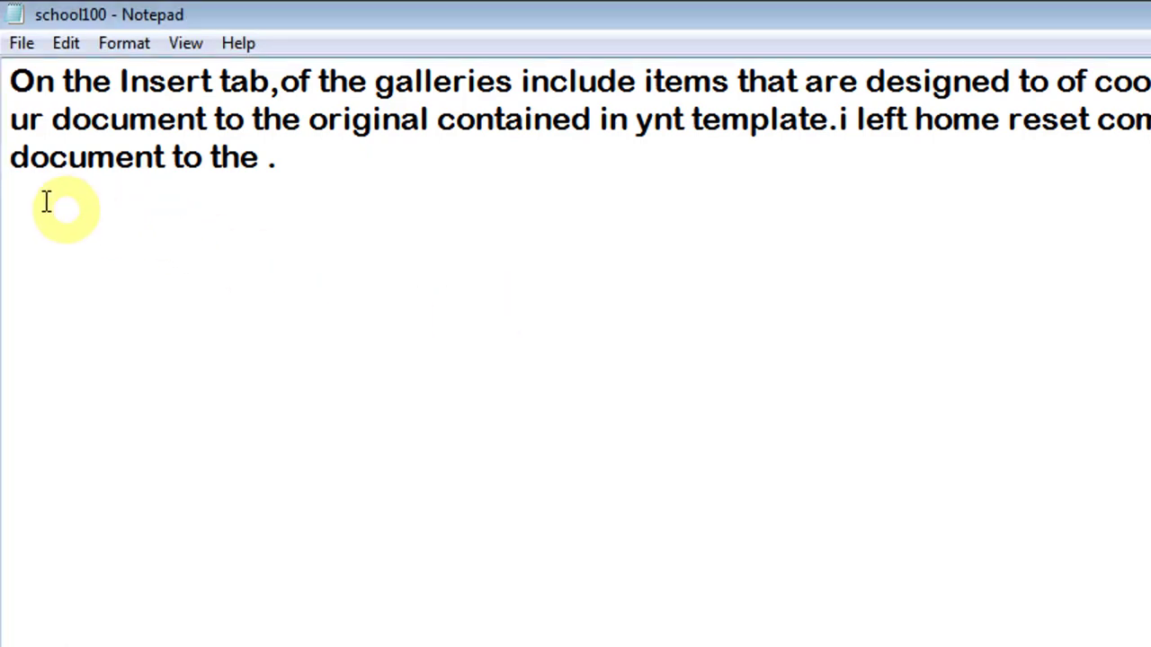
Move the insertion point to line 2 with the Go To command
left_click(65, 46)
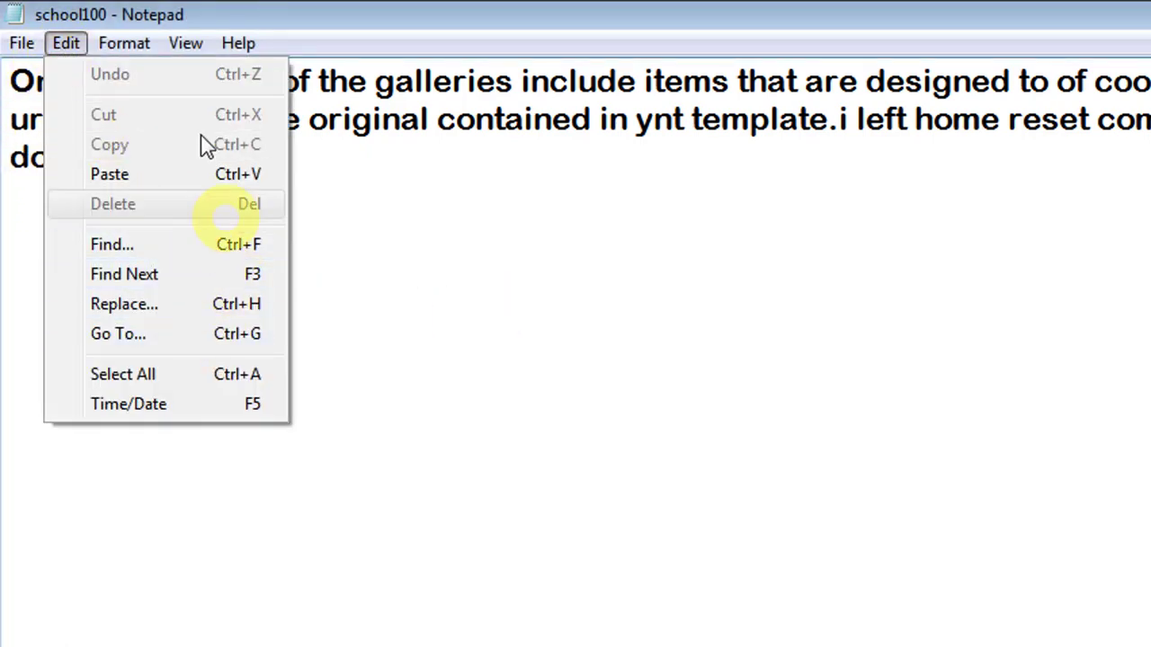
left_click(65, 44)
left_click(187, 333)
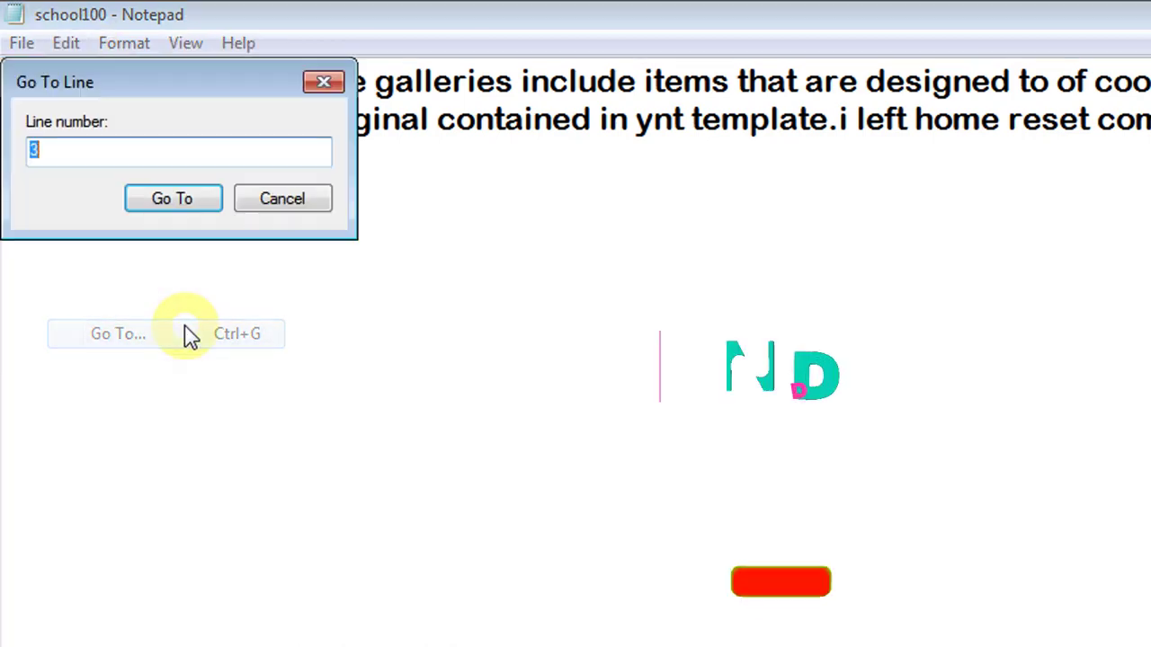
left_click_drag(129, 82, 427, 105)
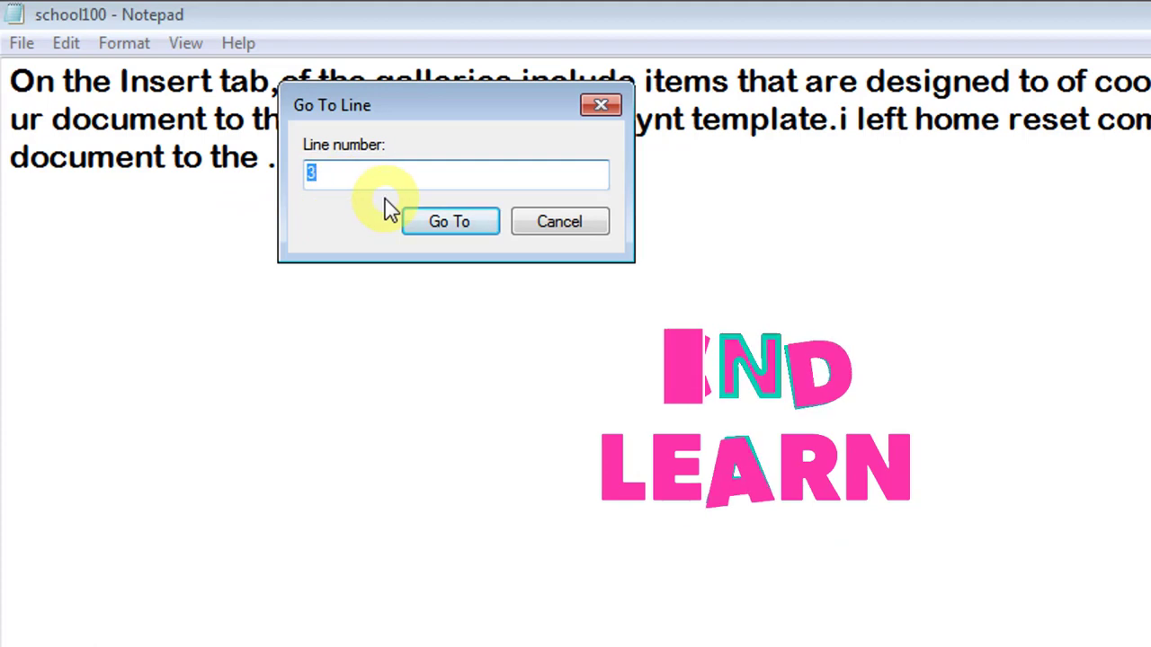
type("2")
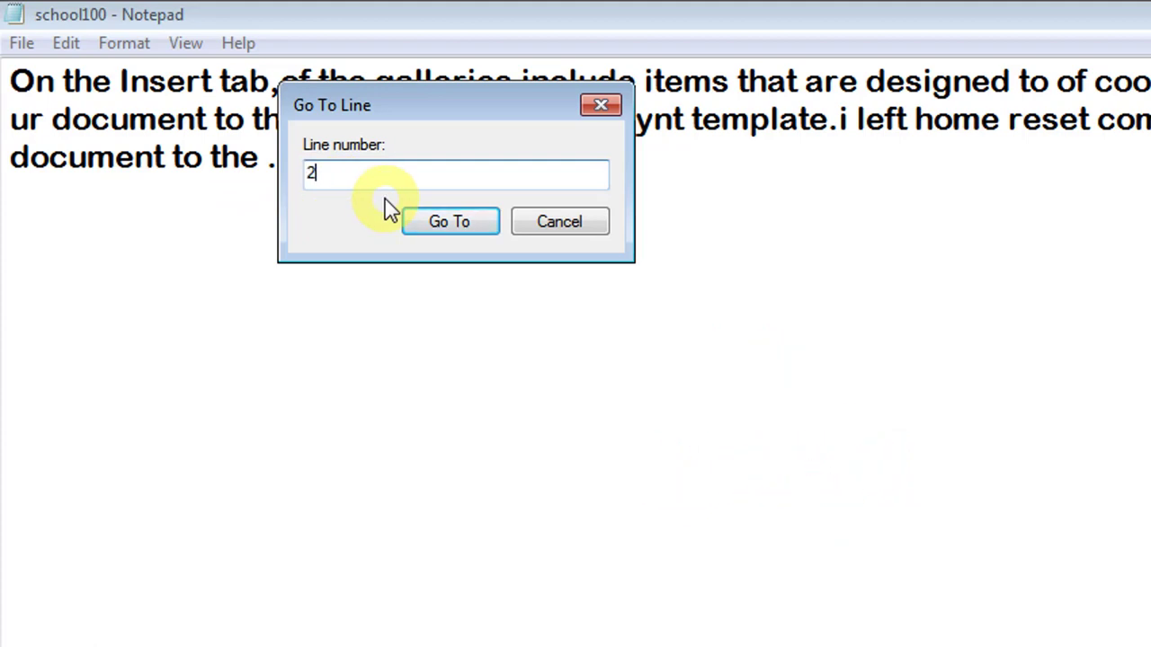
left_click(445, 225)
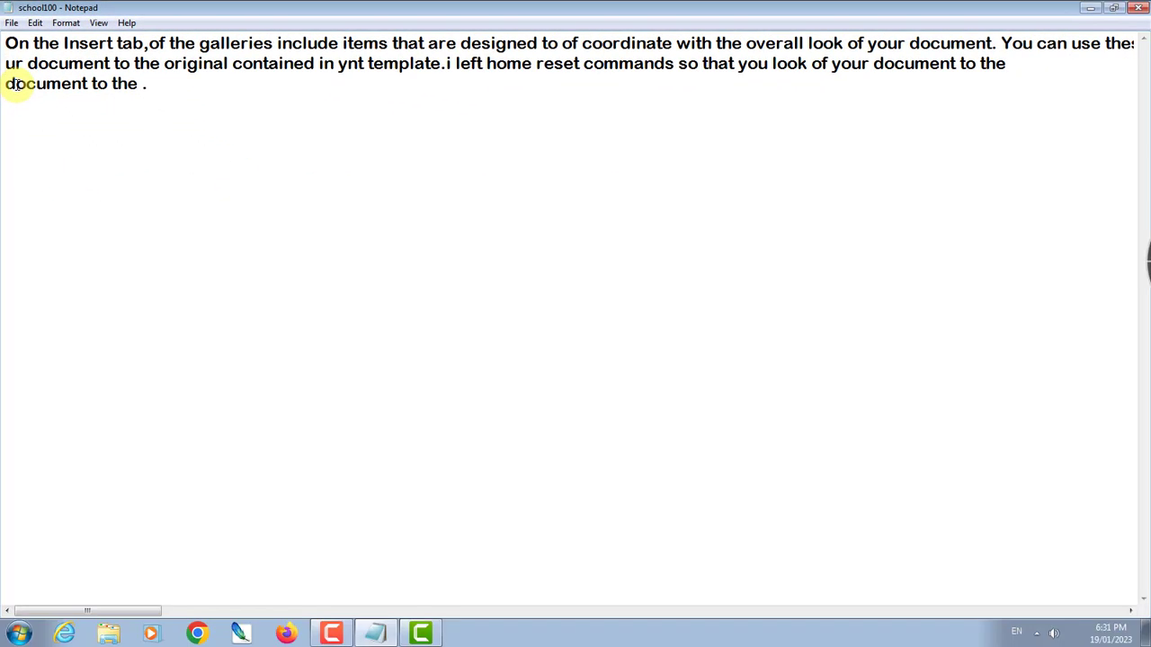
Select all the text in the document
left_click(35, 23)
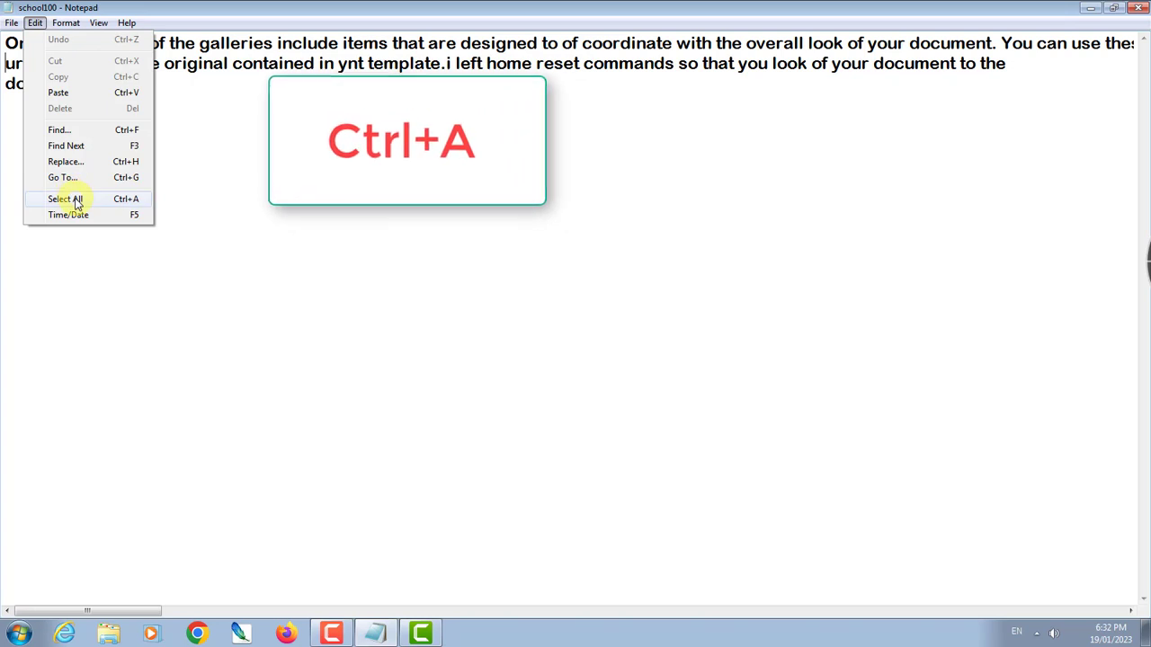
left_click(161, 205)
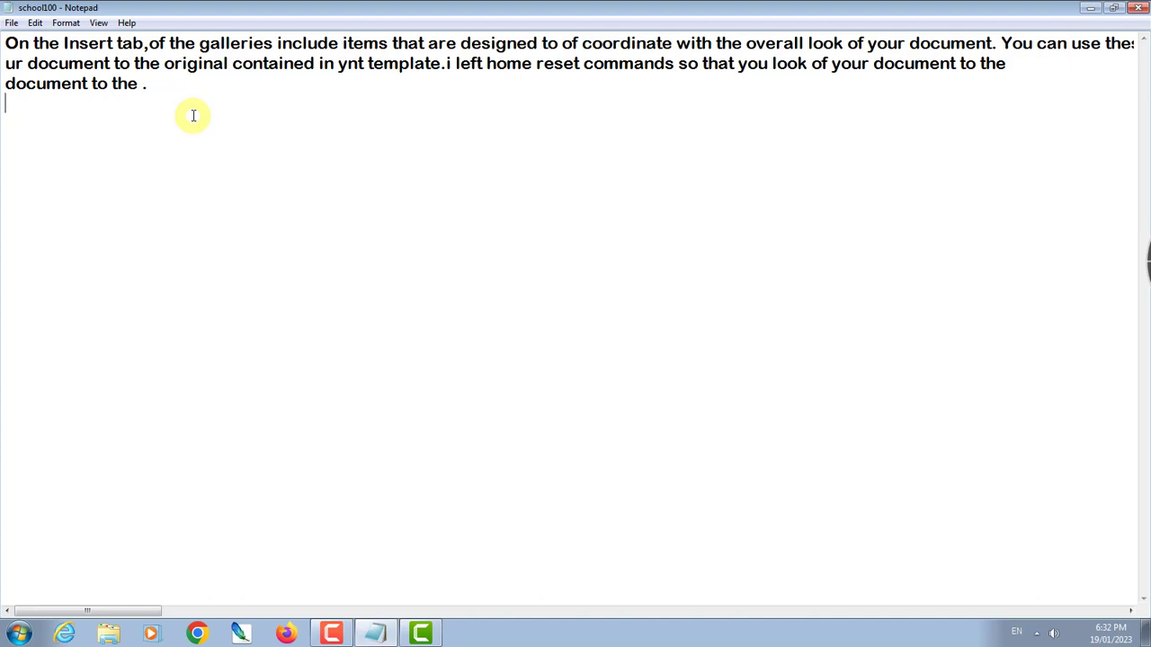
key("ctrl+a")
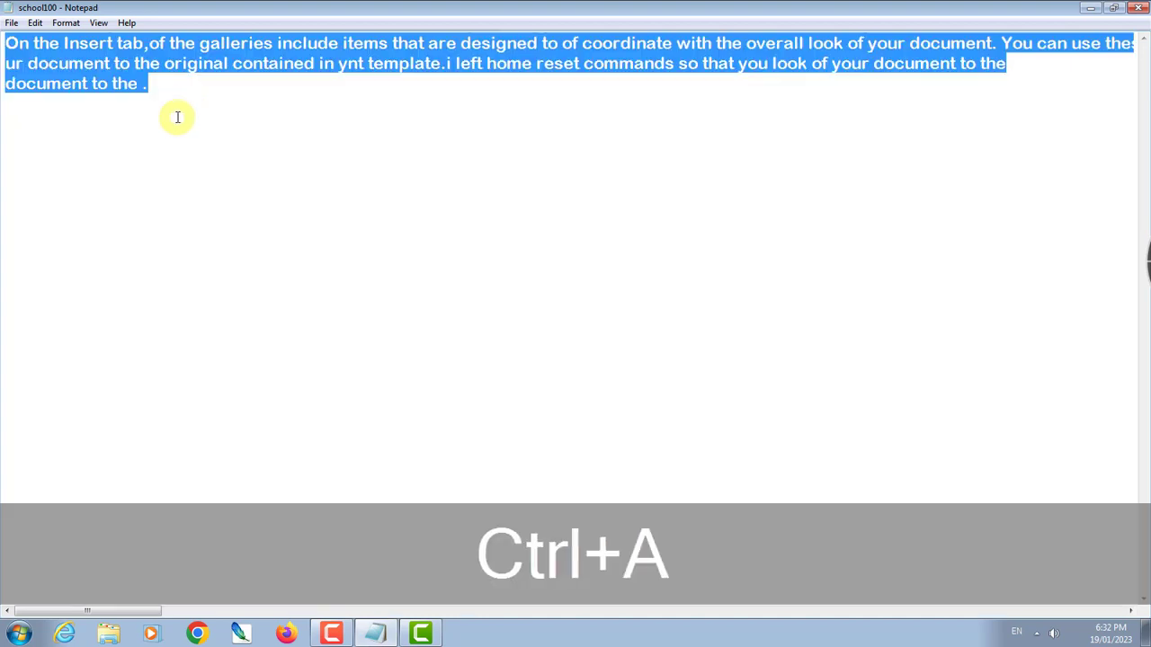
Select the text of the third line, then select from that line's end back to "the original" on the second line
left_click(162, 96)
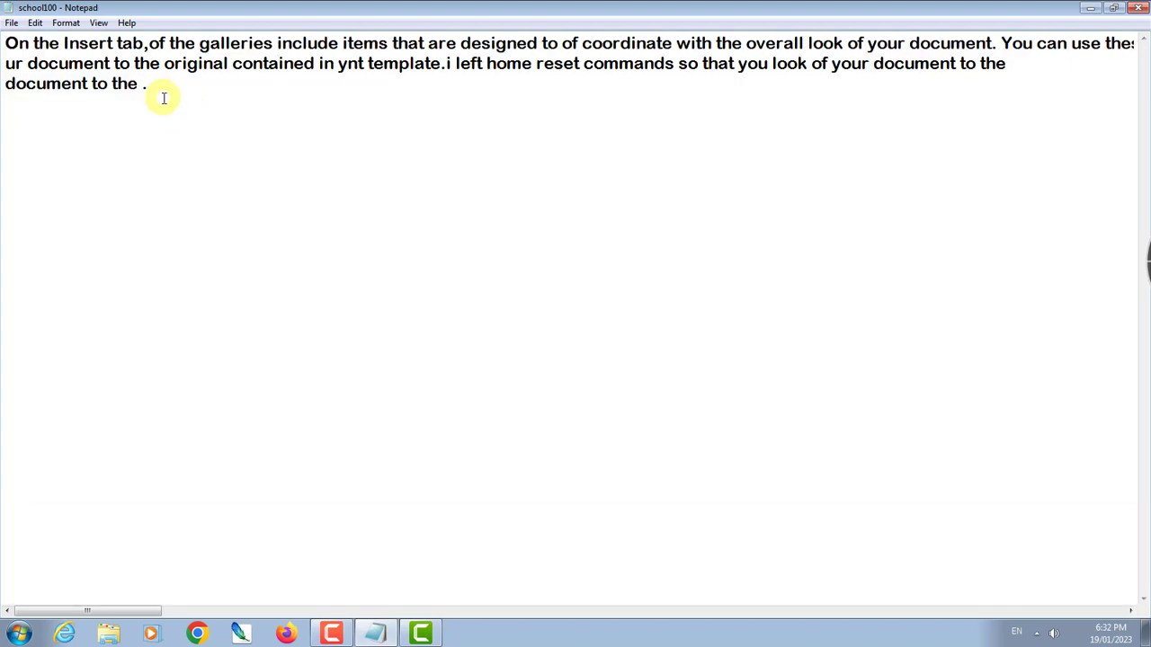
left_click_drag(157, 86, 16, 82)
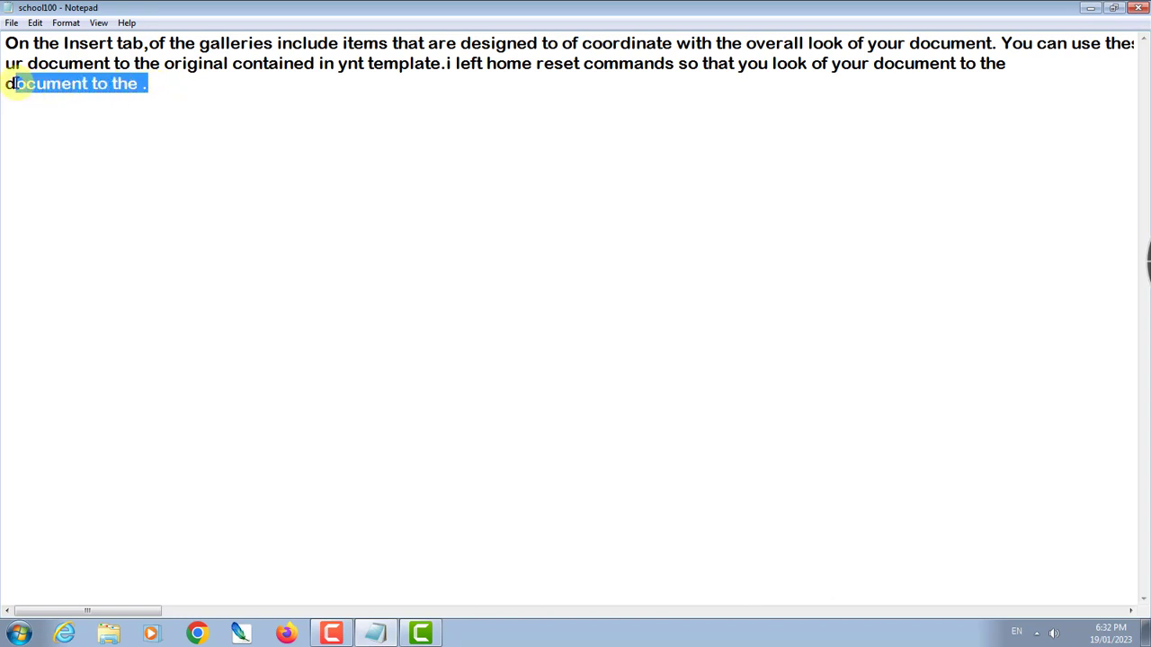
left_click(156, 98)
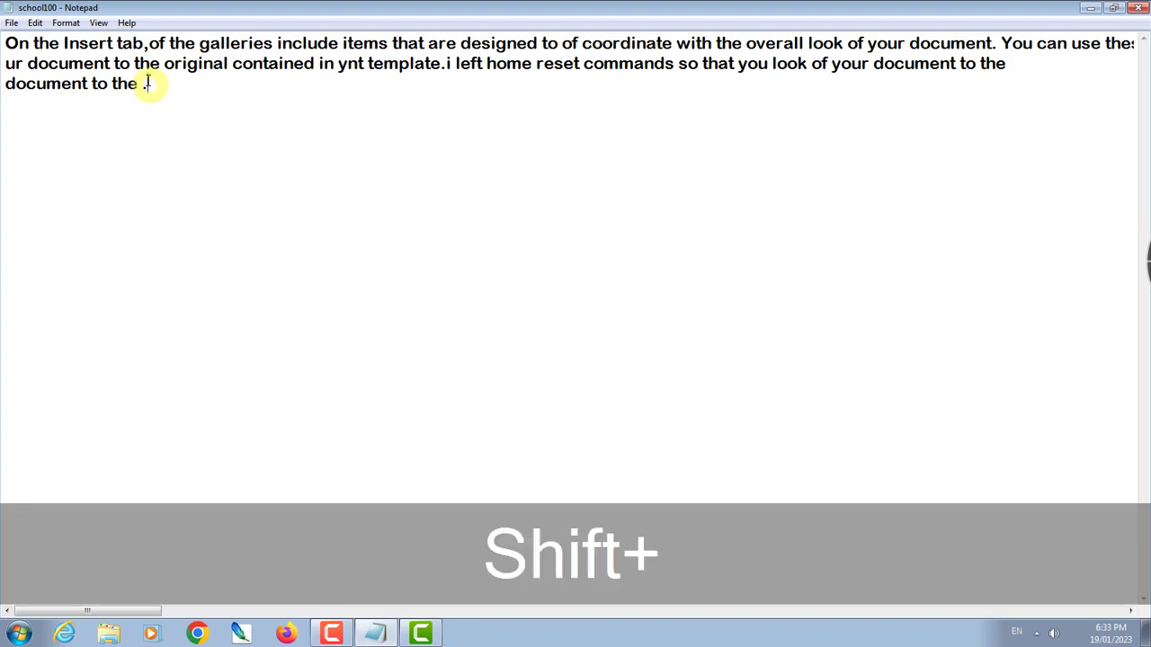
left_click(133, 64, "shift")
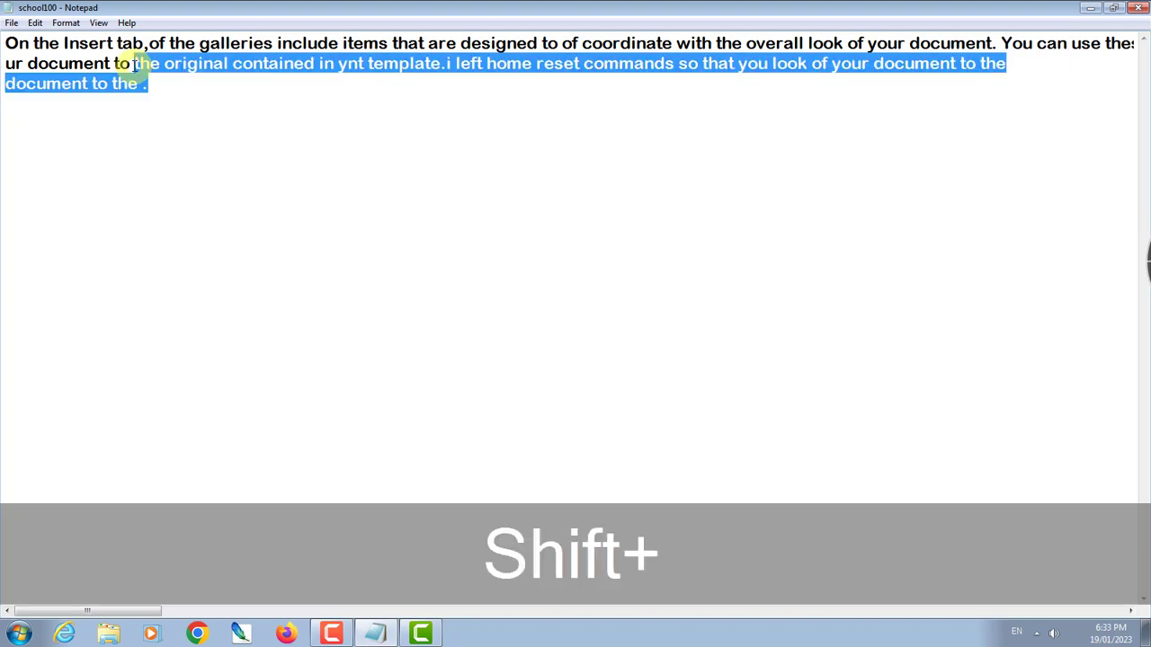
Select only "the original contained in ynt template" on the second line by extending from a start point after "document to"
left_click(157, 91)
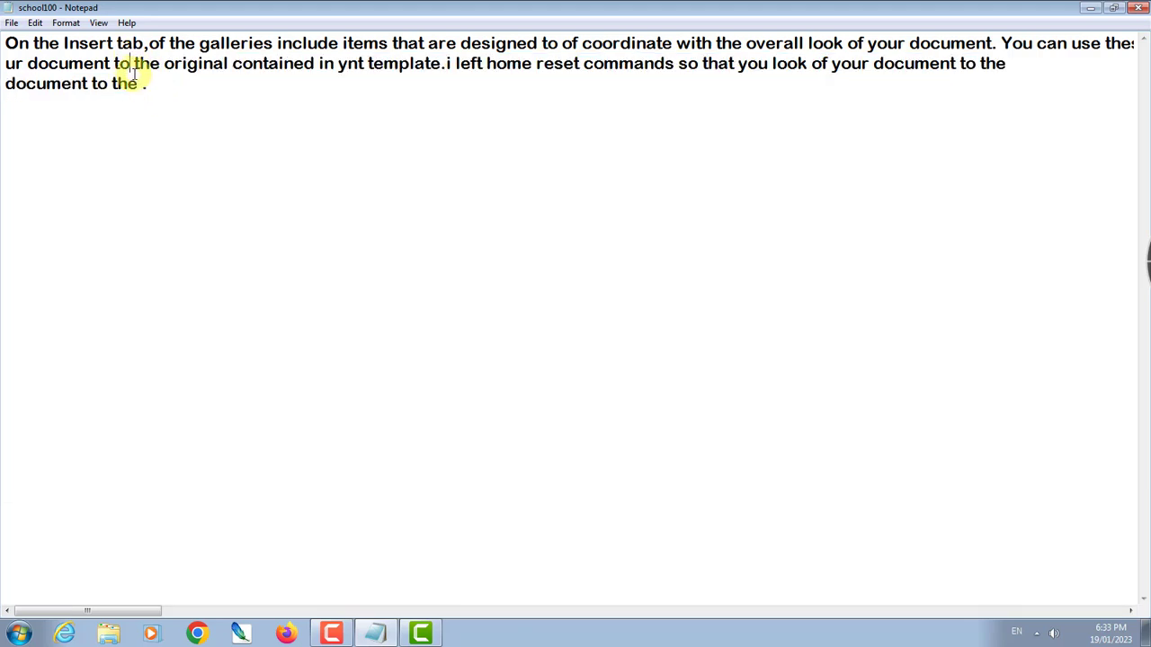
left_click(132, 69)
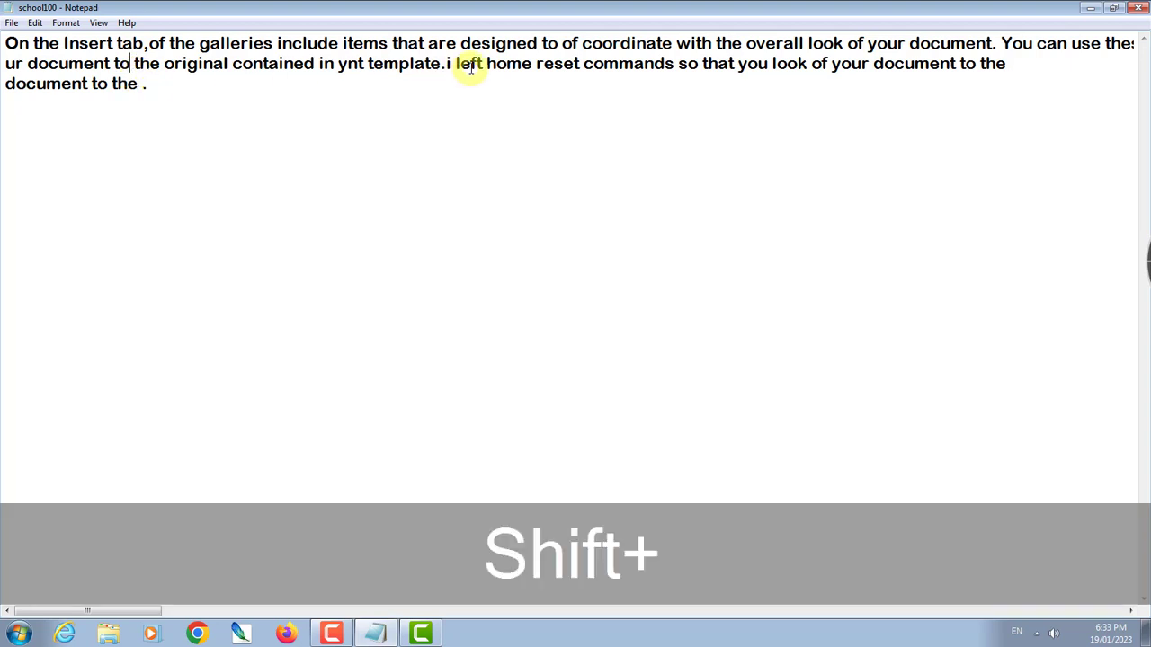
left_click(443, 65, "shift")
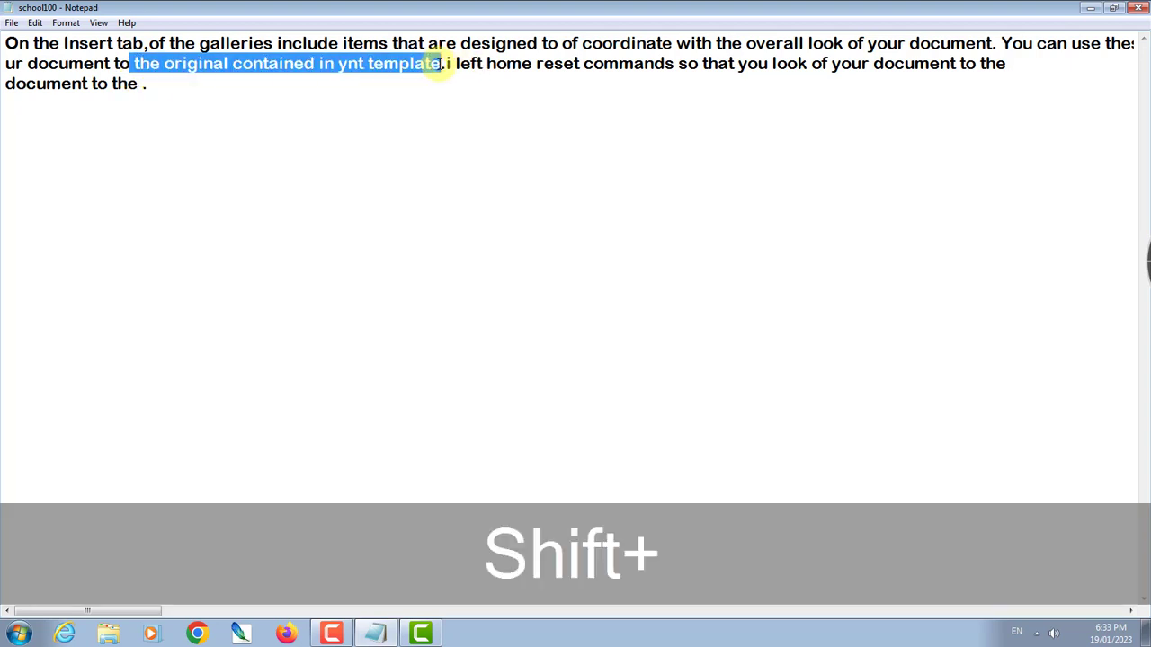
Select "home reset" on the second line, extending the selection backward character by character from just before "commands"
left_click(582, 65)
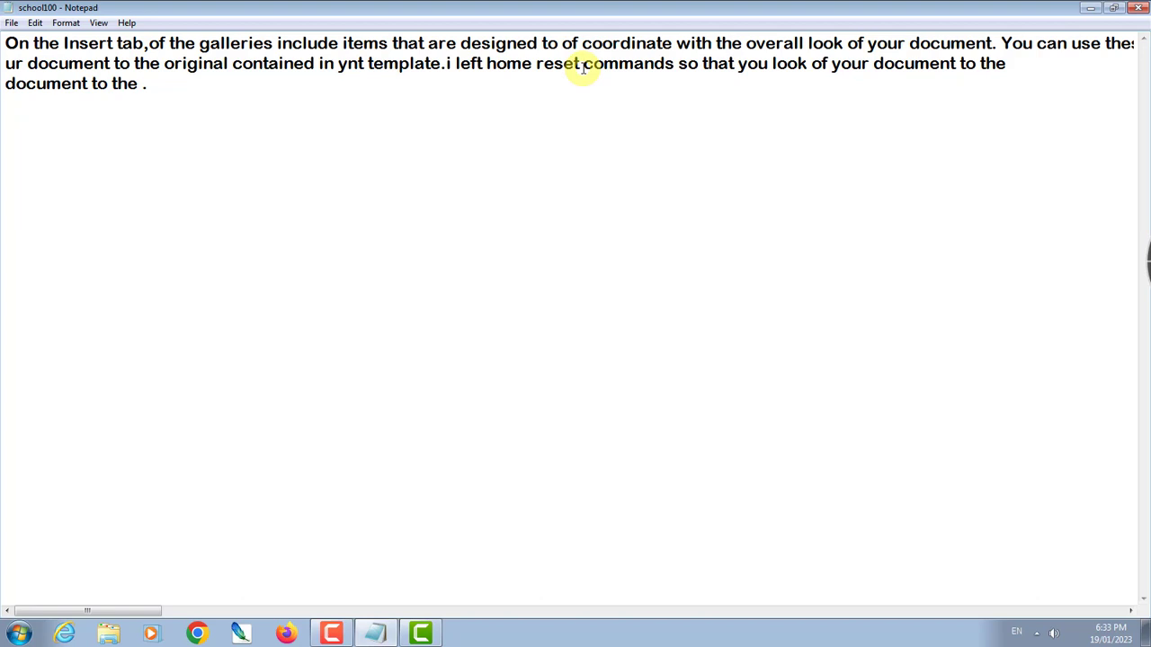
key("shift+Left")
key("shift+Left")
key("shift+Left")
key("shift+Left")
key("shift+Left")
key("shift+Left")
key("shift+Left")
key("shift+Left")
key("shift+Left")
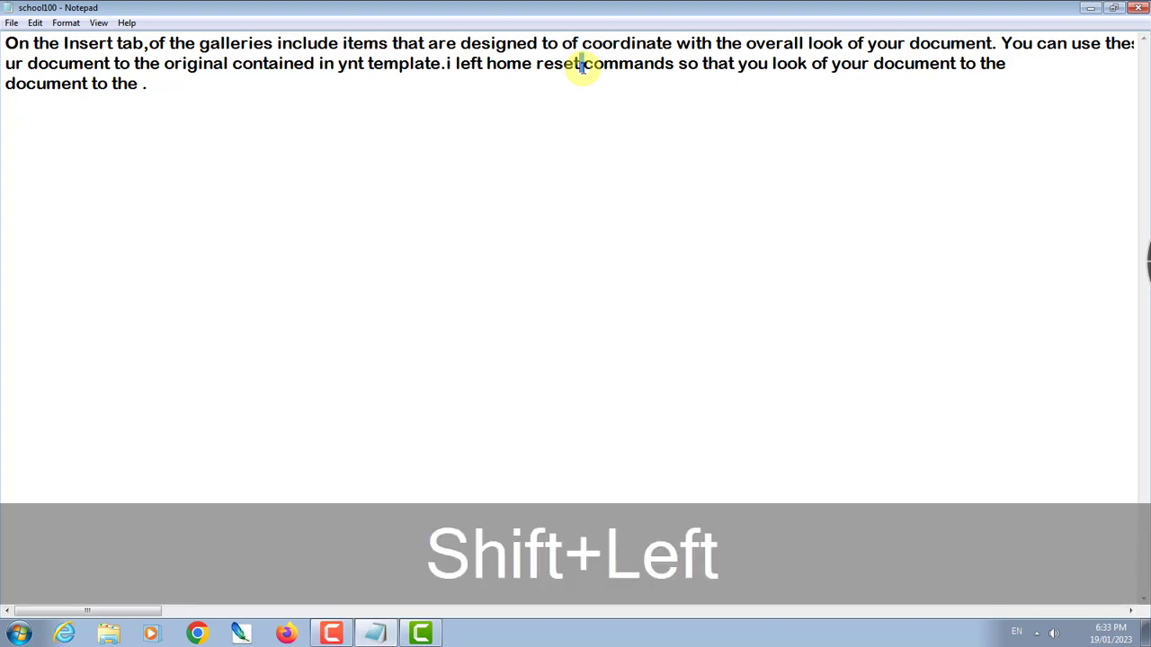
key("shift+Left")
key("shift+Left")
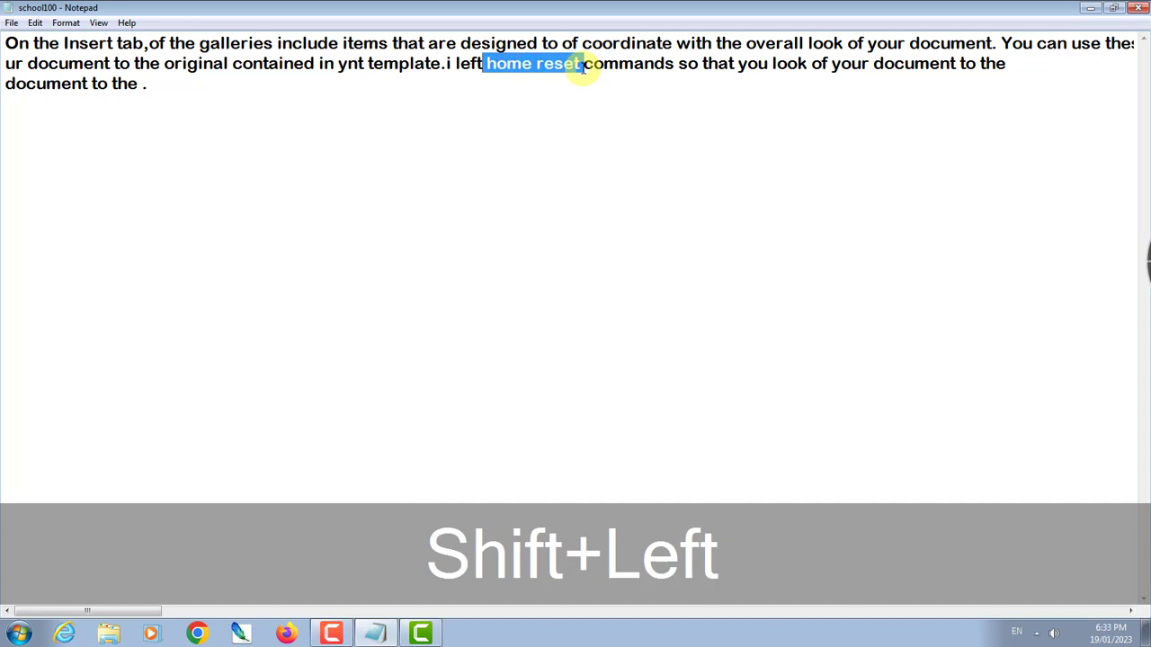
key("shift+Left")
Reverse the selection forward character by character until it covers "commands so that you look" on the second line
key("shift+Right")
key("shift+Right")
key("shift+Right")
key("shift+Right")
key("shift+Right")
key("shift+Right")
key("shift+Right")
key("shift+Right")
key("shift+Right")
key("shift+Right")
key("shift+Right")
key("shift+Right")
key("shift+Right")
key("shift+Right")
key("shift+Right")
key("shift+Right")
key("shift+Right")
key("shift+Right")
key("shift+Right")
key("shift+Right")
key("shift+Right")
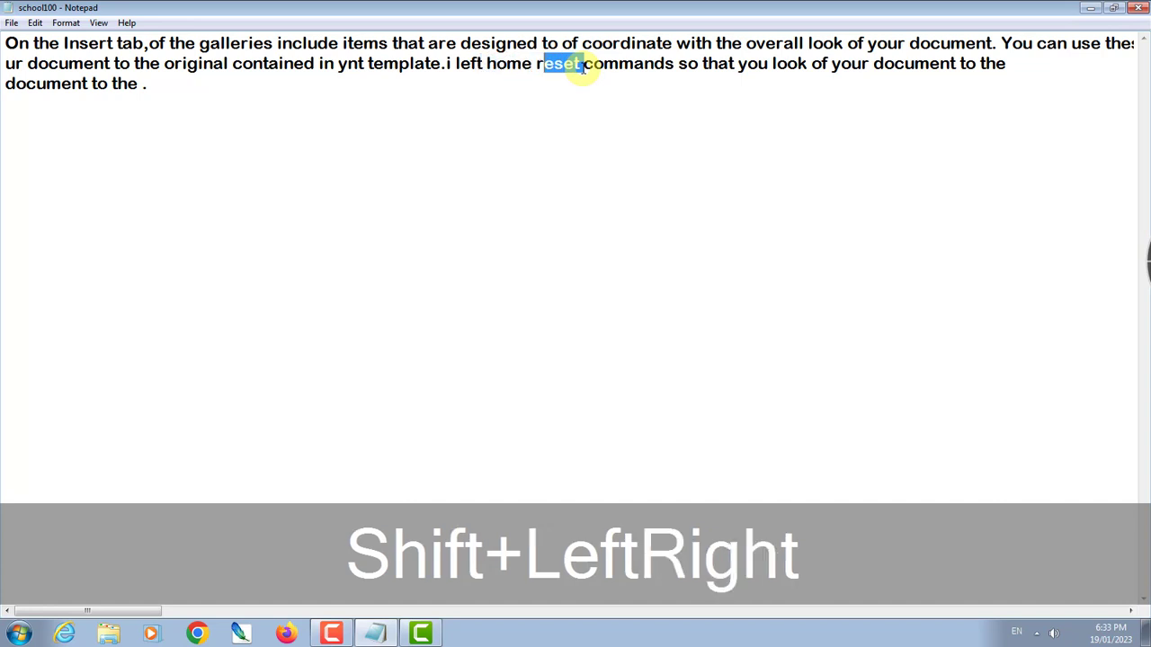
key("shift+Right")
key("shift+Right")
key("shift+Right")
key("shift+Right")
key("shift+Right")
key("shift+Right")
key("shift+Right")
key("shift+Right")
key("shift+Right")
key("shift+Right")
key("shift+Right")
key("shift+Right")
key("shift+Right")
key("shift+Right")
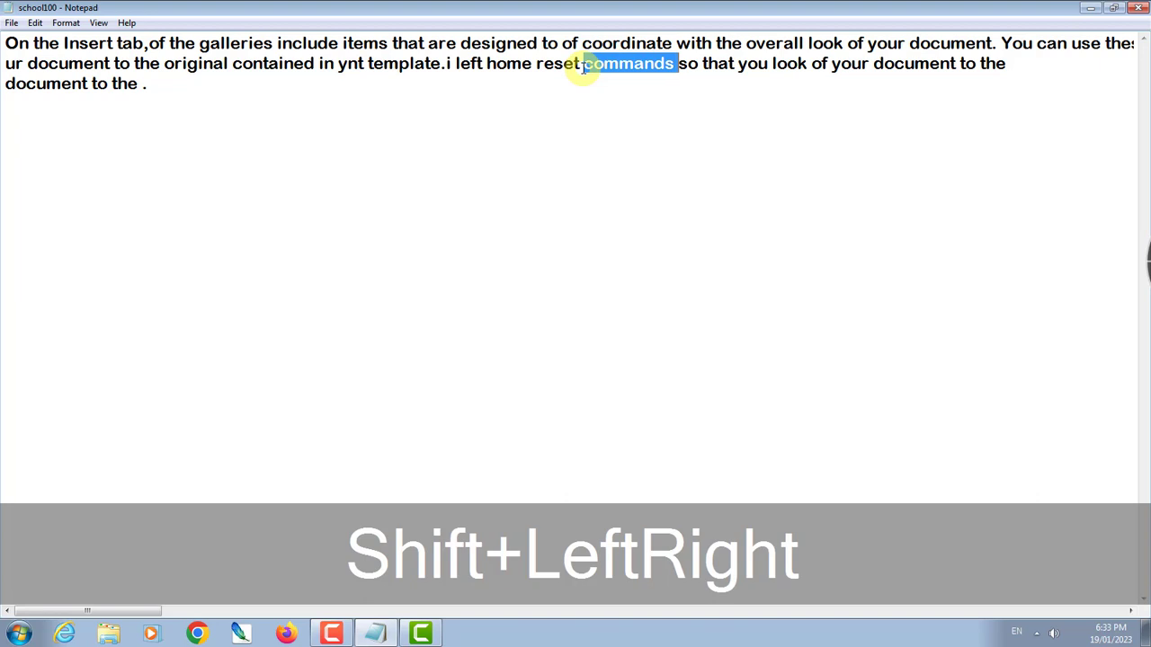
key("shift+Right")
key("shift+Right")
key("shift+Right")
key("shift+Right")
key("shift+Right")
key("shift+Right")
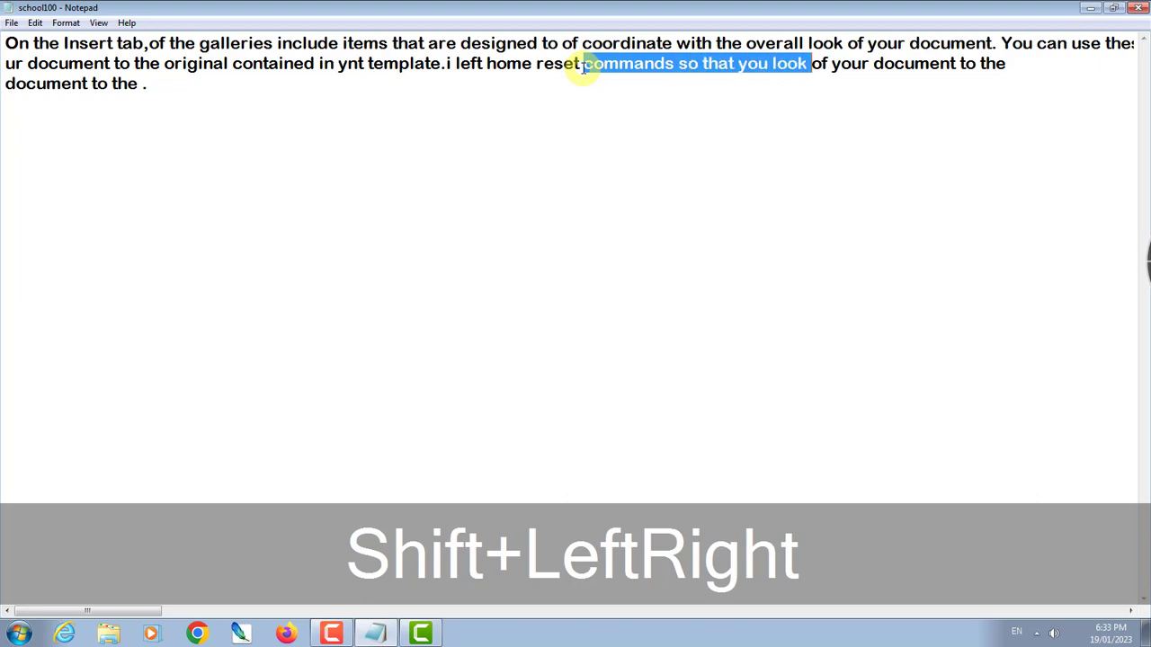
Select backward character by character from inside "of" after "look" to the word "reset" on the second line
key("Right")
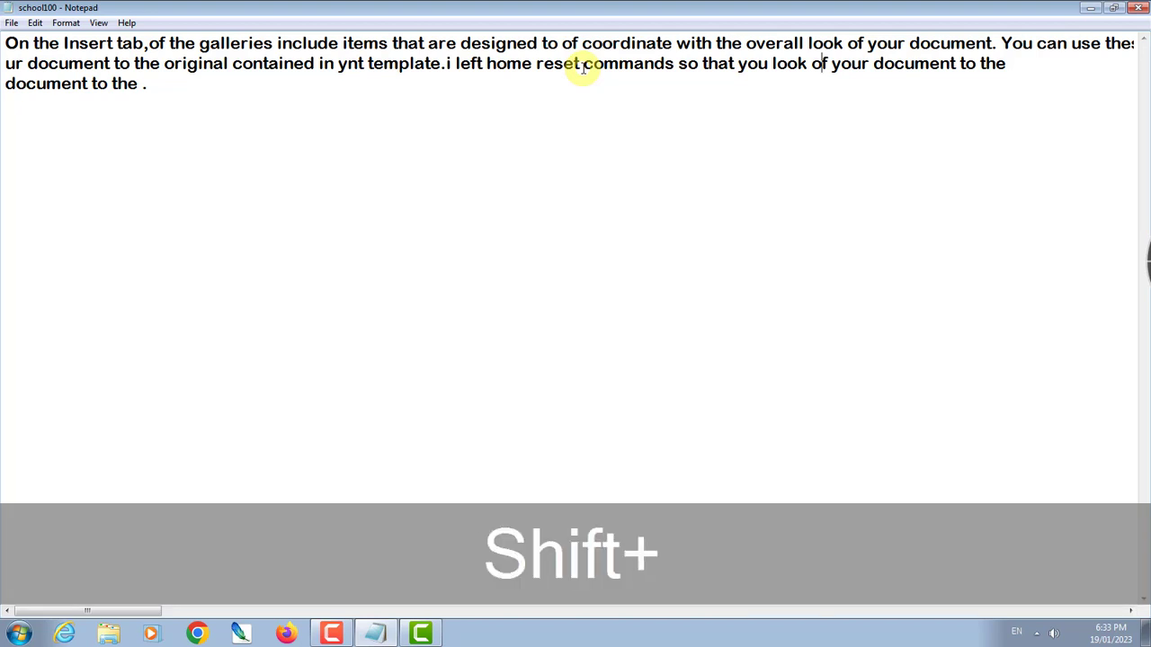
key("shift+Left")
key("shift+Left")
key("shift+Left")
key("shift+Left")
key("shift+Left")
key("shift+Left")
key("shift+Left")
key("shift+Left")
key("shift+Left")
key("shift+Left")
key("shift+Left")
key("shift+Left")
key("shift+Left")
key("shift+Left")
key("shift+Left")
key("shift+Left")
key("shift+Left")
key("shift+Left")
key("shift+Left")
key("shift+Left")
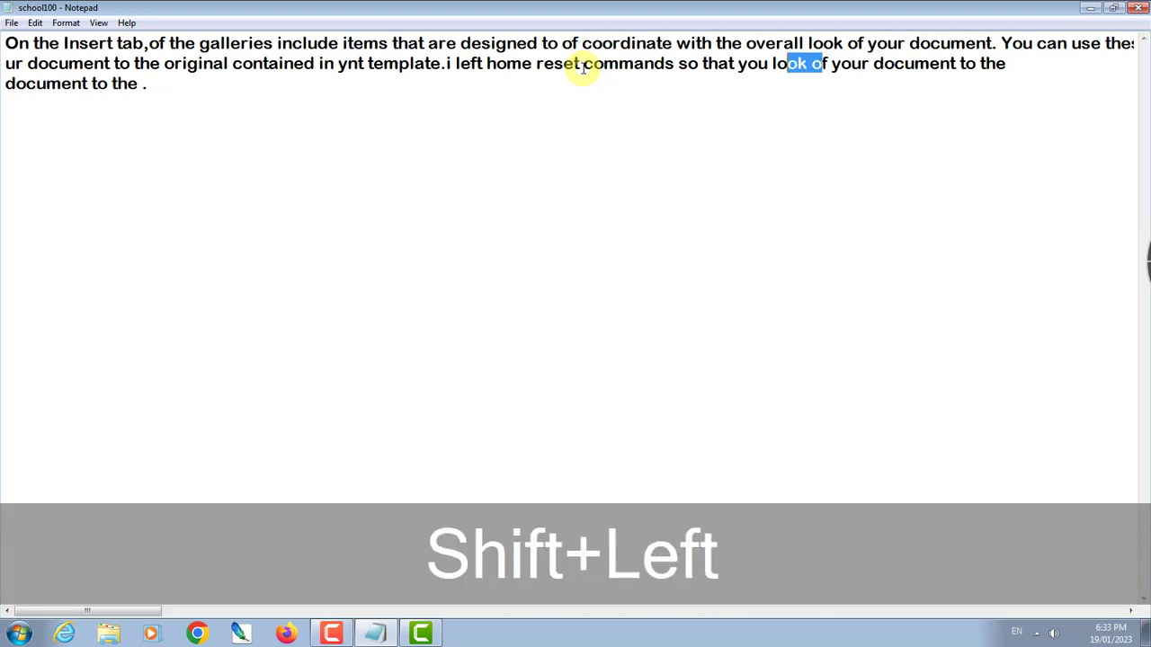
key("shift+Left")
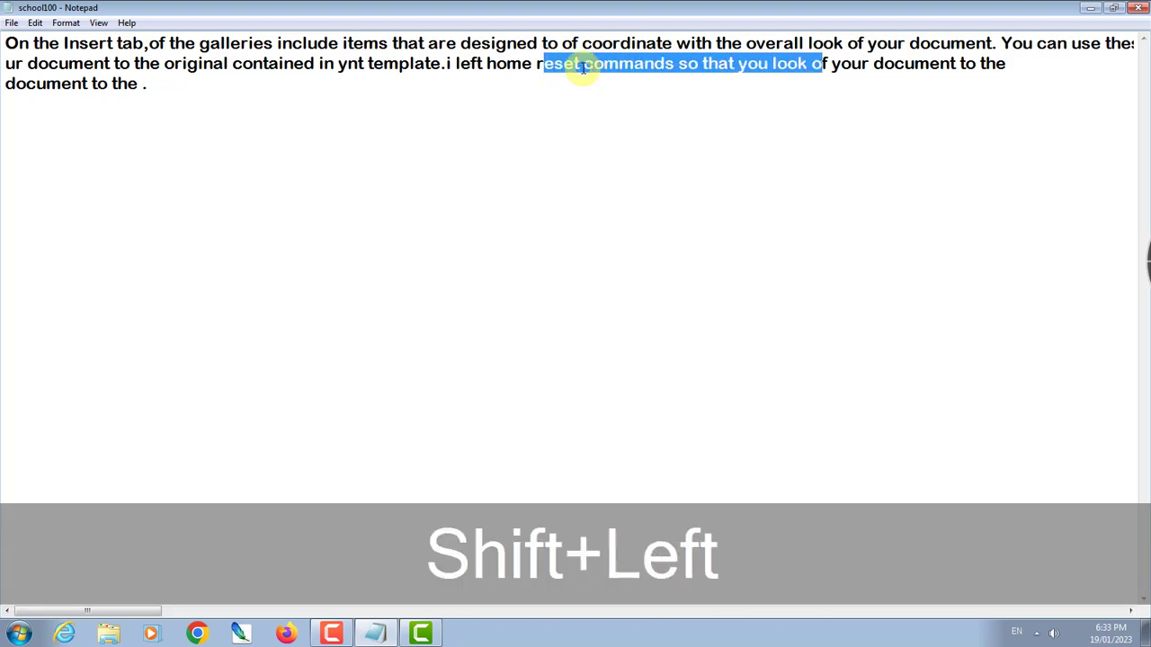
From before "reset" on the second line, extend the selection up one line, then select from "reset" to the end of the text
key("Left")
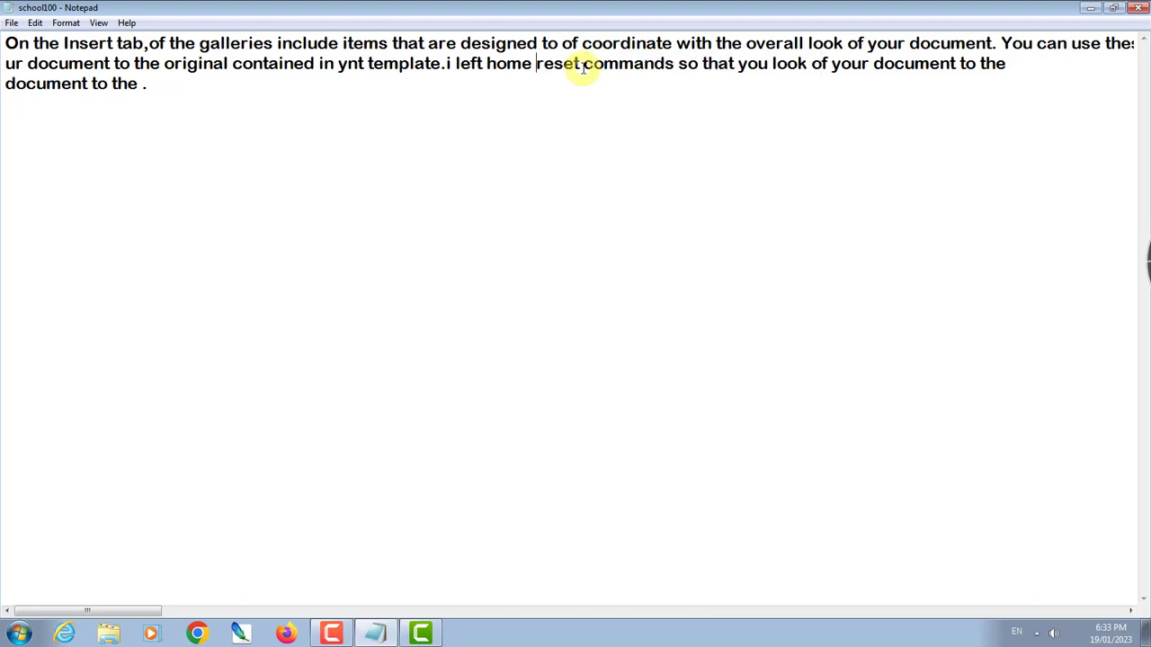
key("shift+Up")
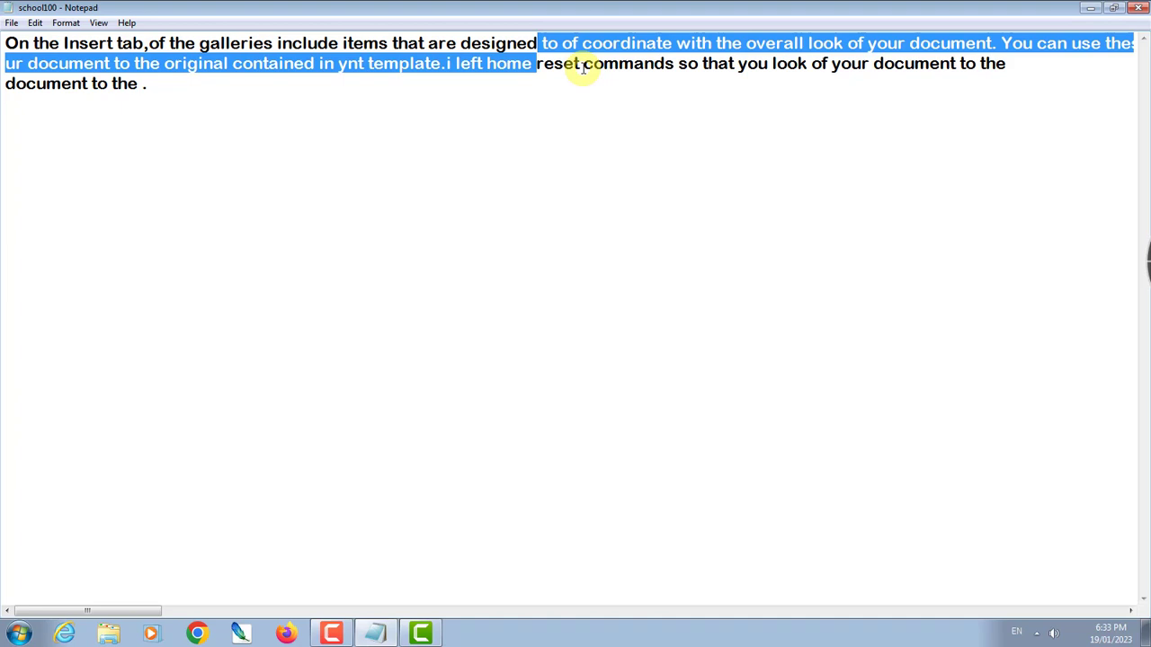
key("Right")
key("ctrl+shift+End")
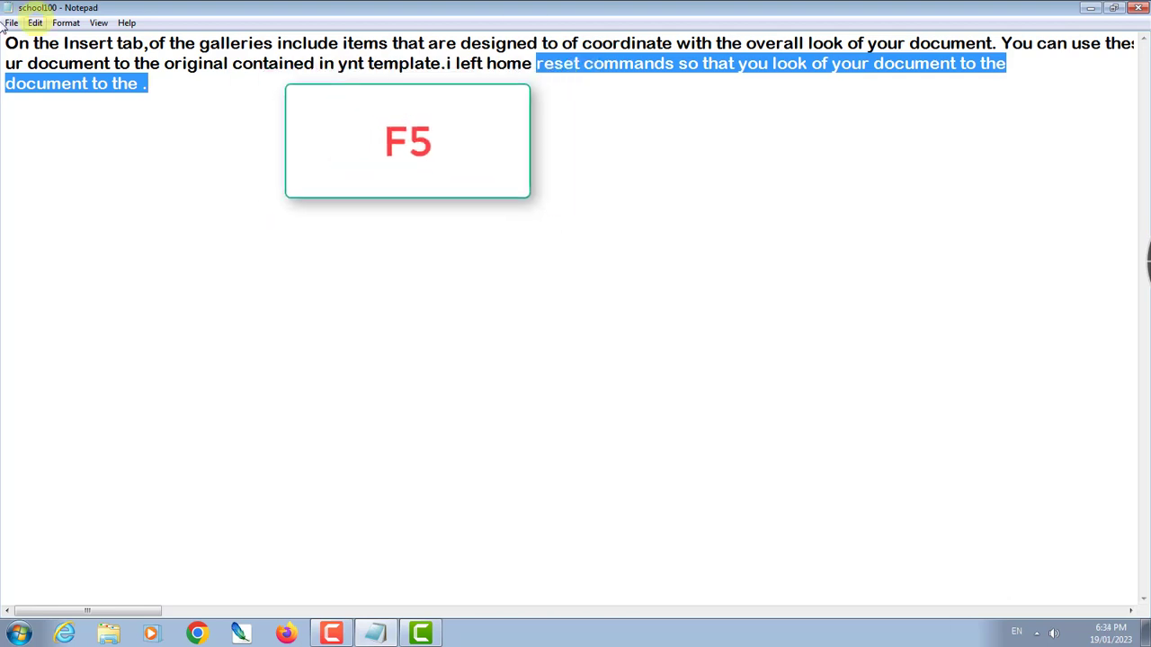
Clear the selection and insert the current time and date after the period at the end of the third line
left_click(34, 22)
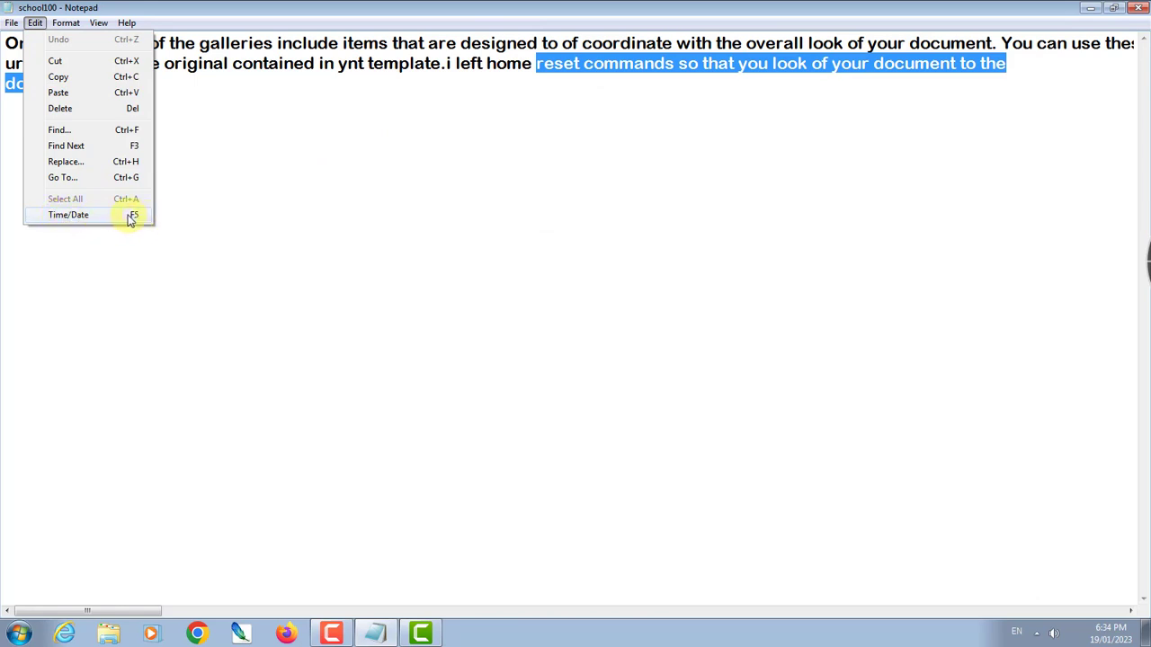
left_click(198, 191)
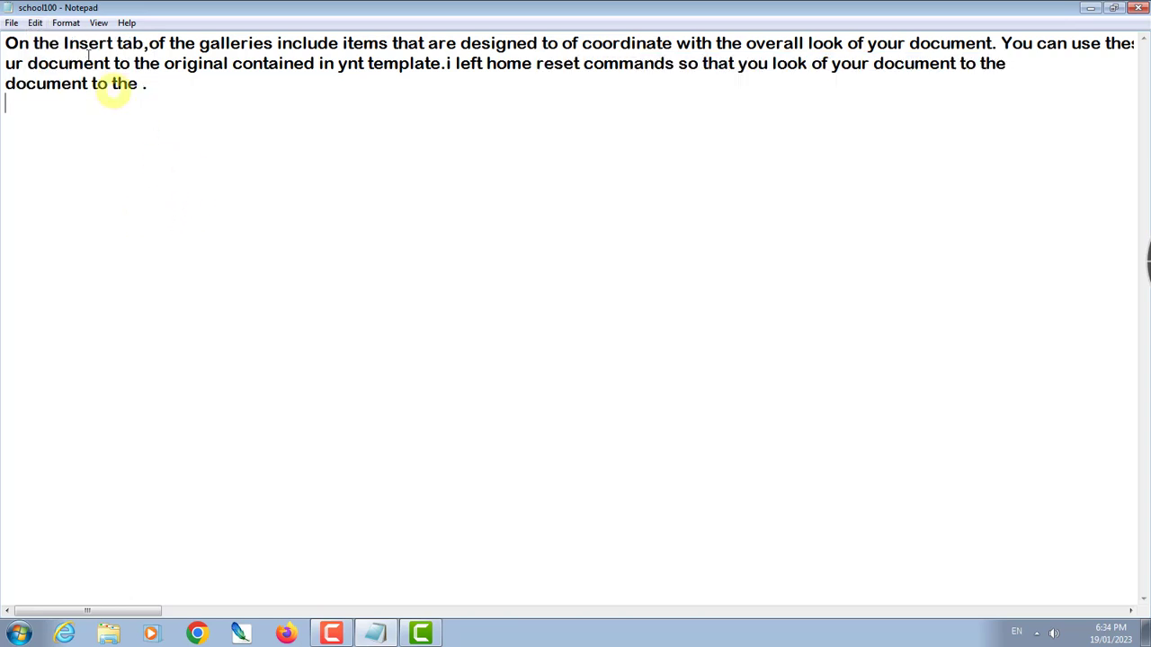
left_click(147, 87)
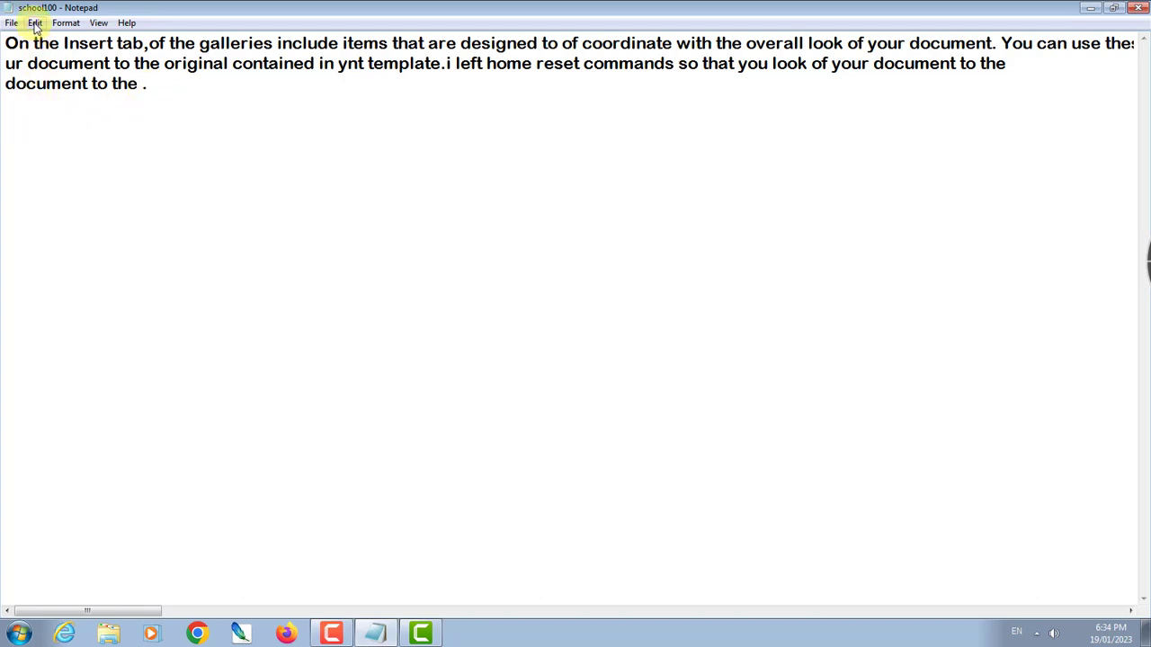
left_click(168, 87)
left_click(35, 23)
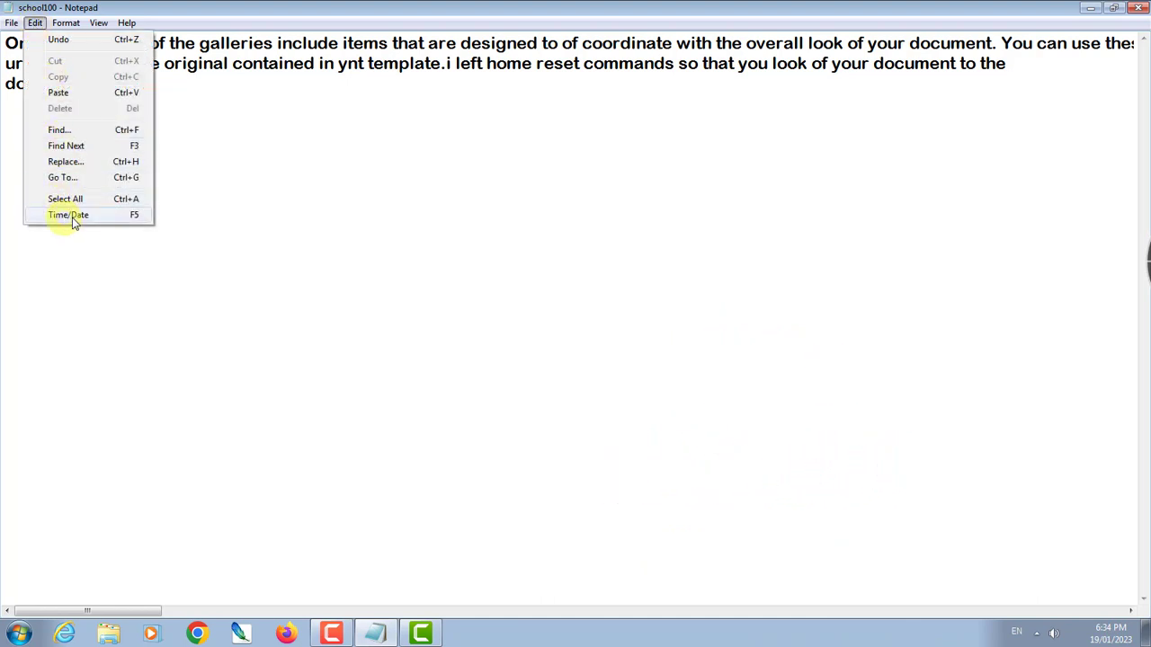
left_click(188, 215)
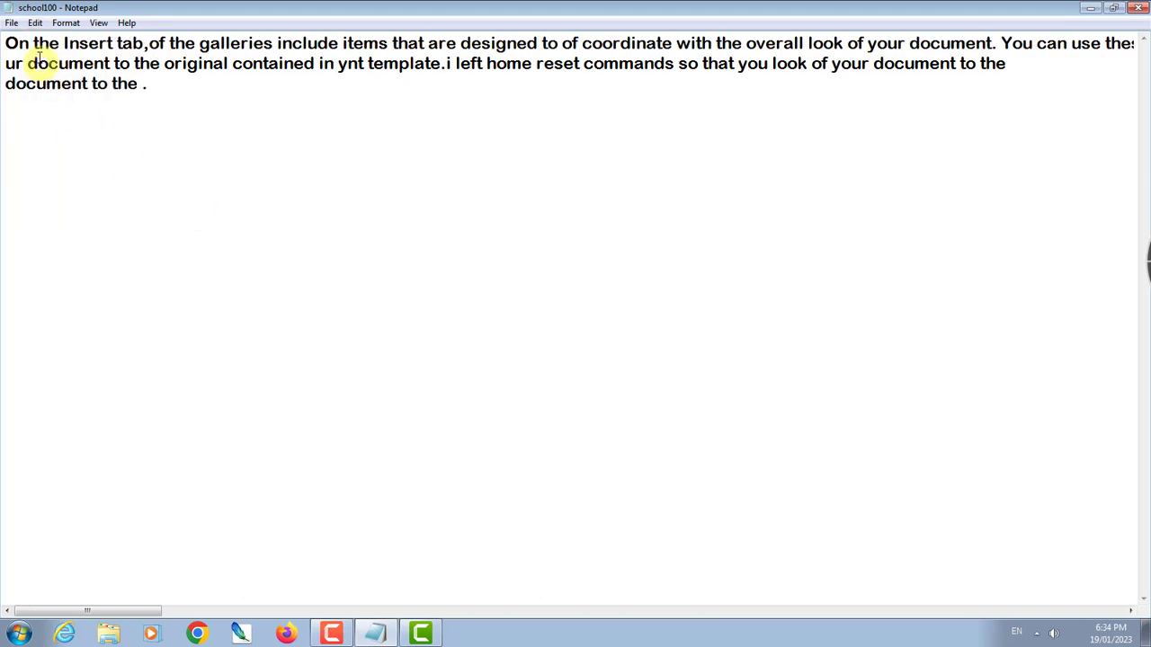
key("F5")
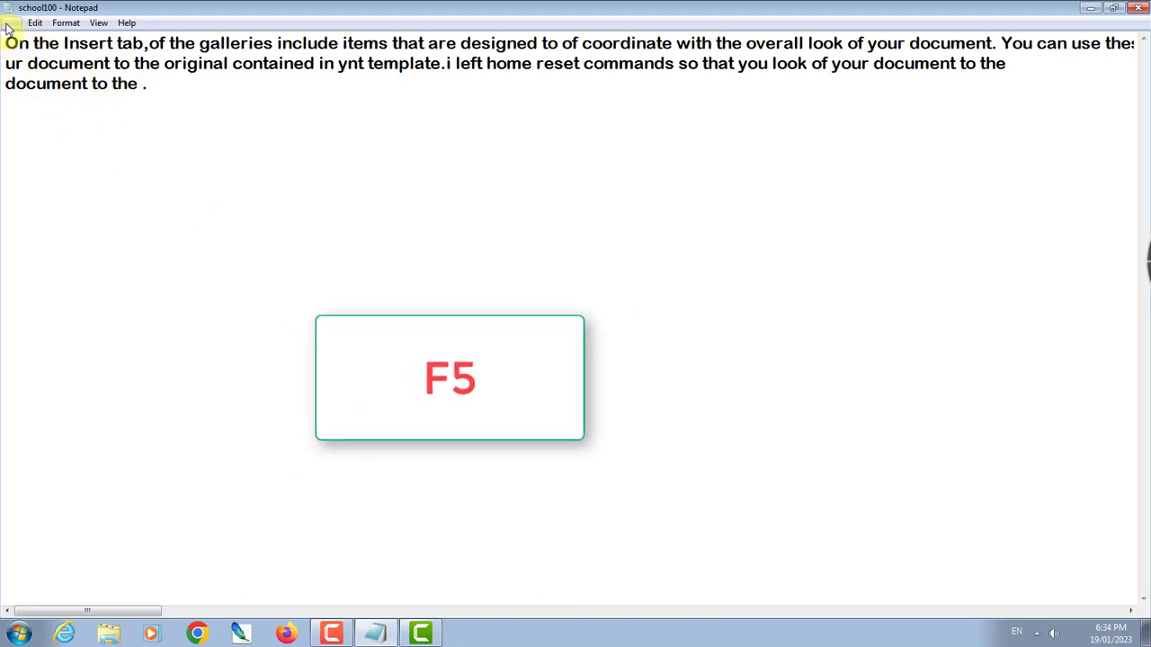
left_click(35, 24)
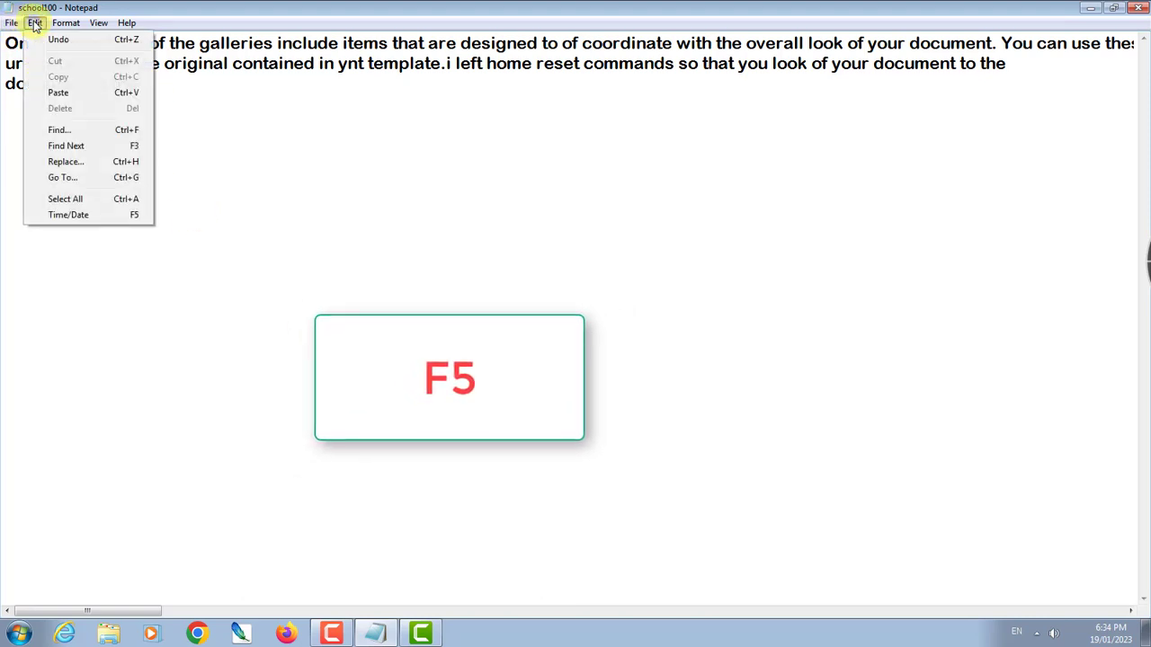
left_click(81, 216)
Leave a blank line, insert the time and date three times on one new line, and once more on the line below
key("Return")
key("Return")
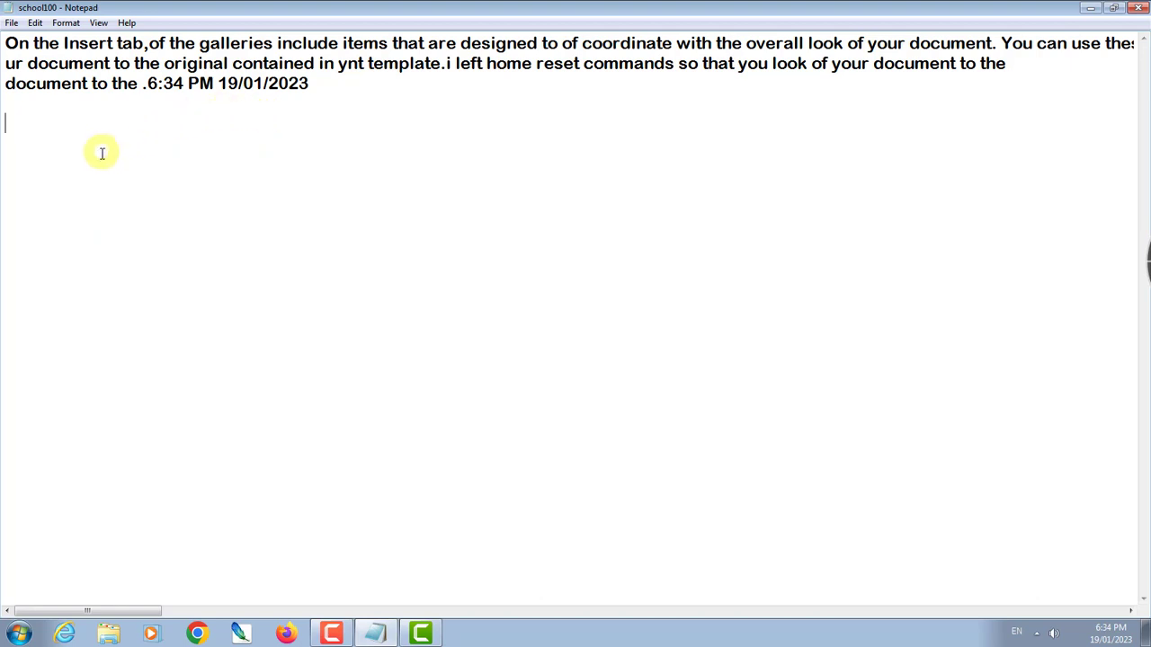
key("F5")
key("F5")
key("F5")
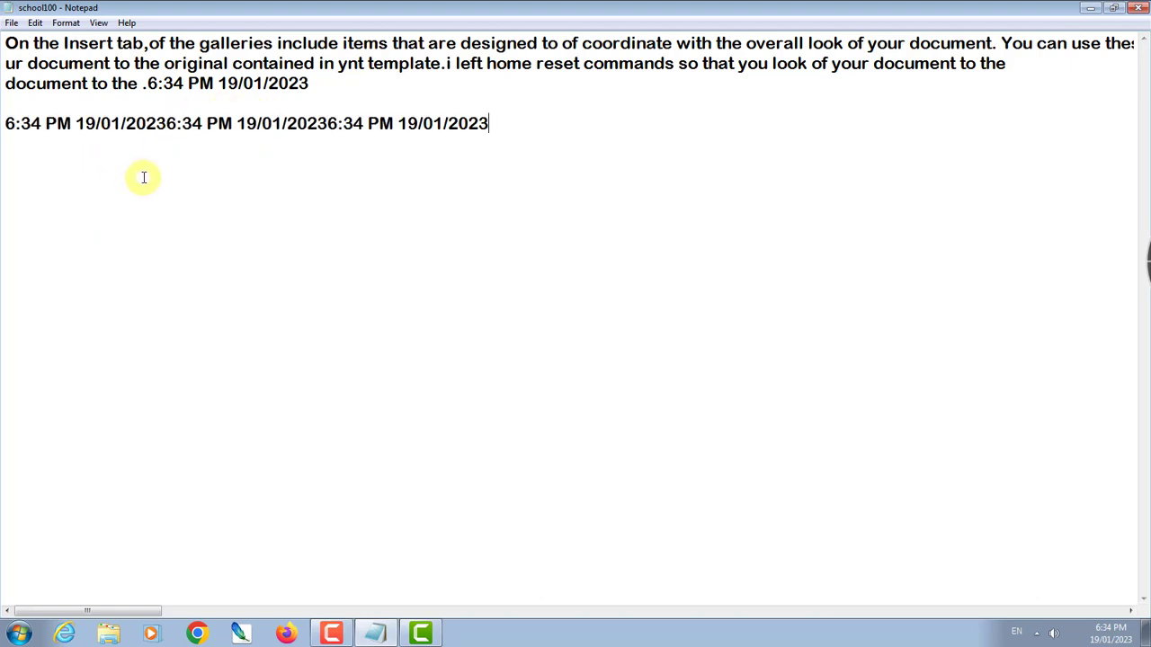
key("Return")
key("F5")
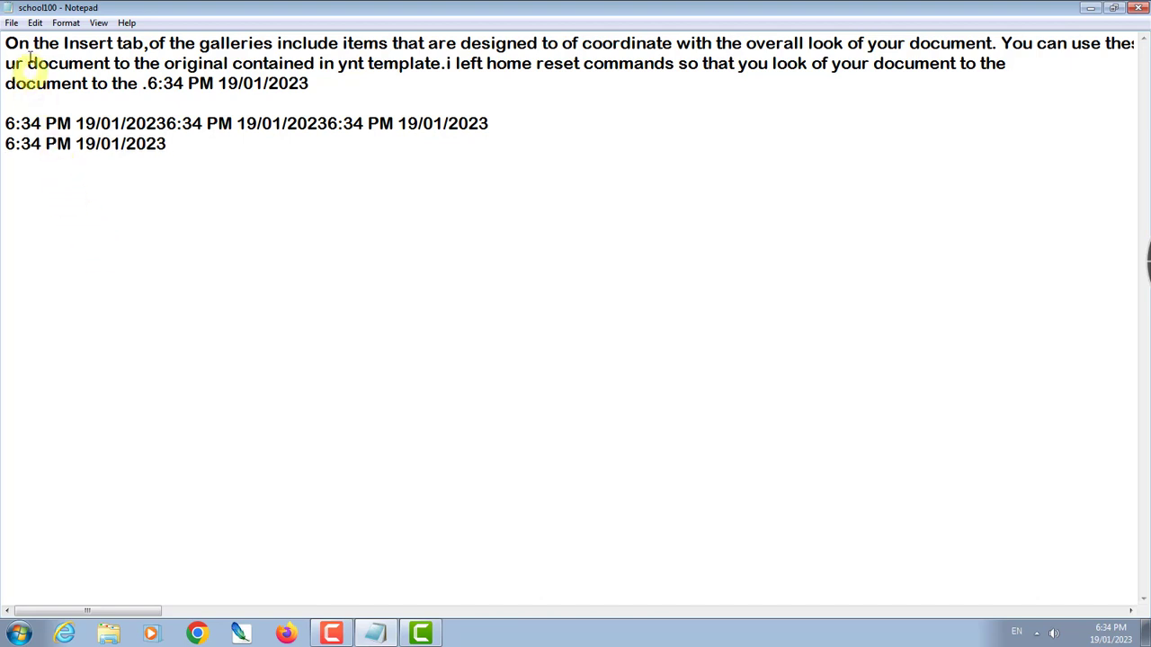
Display the available formatting commands
left_click(36, 23)
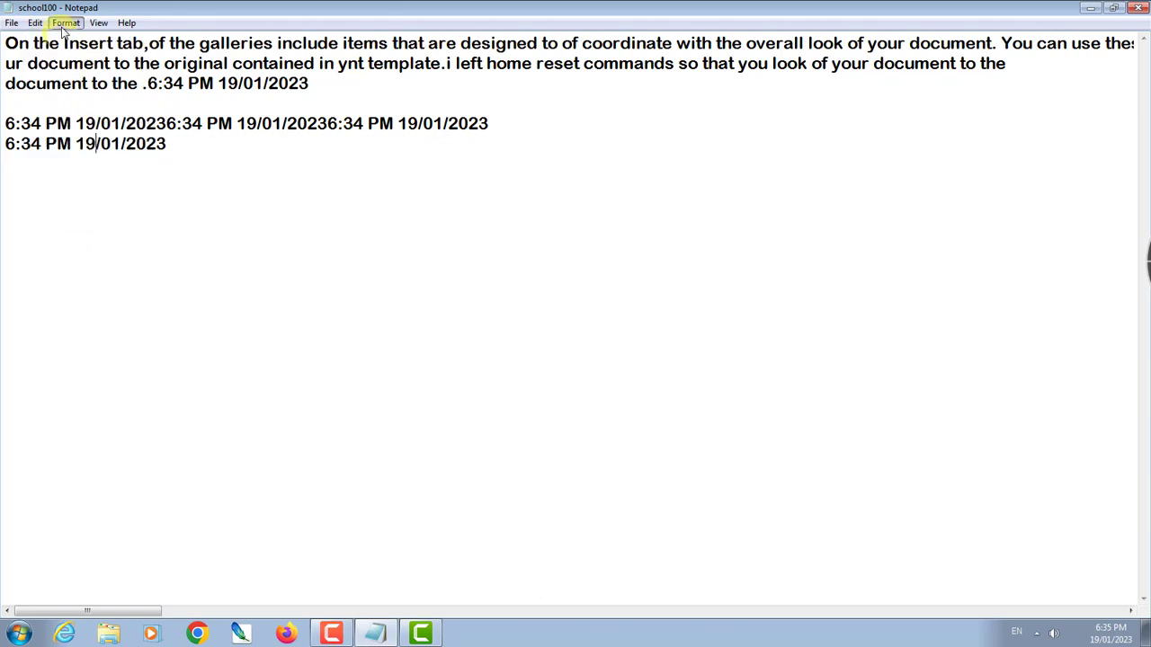
mouse_move(64, 30)
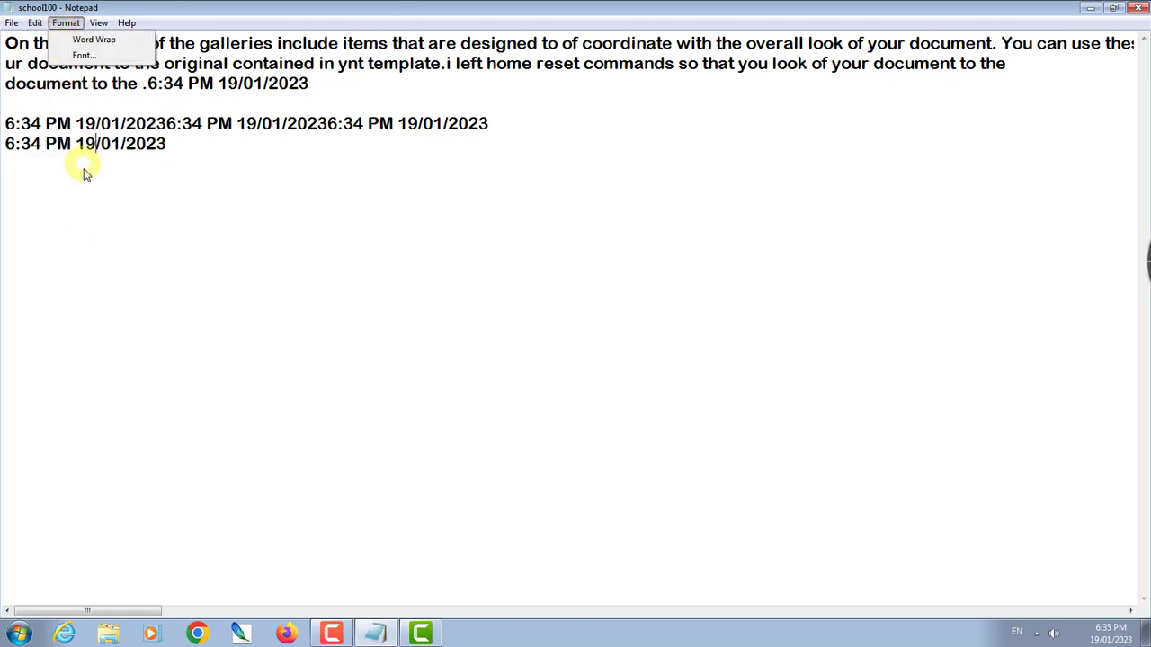